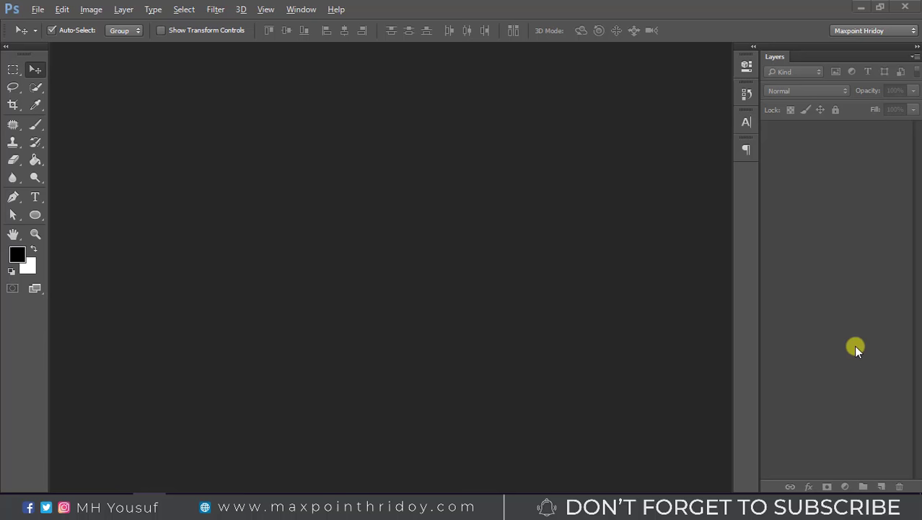
# - Open the File menu from the empty Photoshop workspace to begin a new document
pyautogui.click(33, 10)
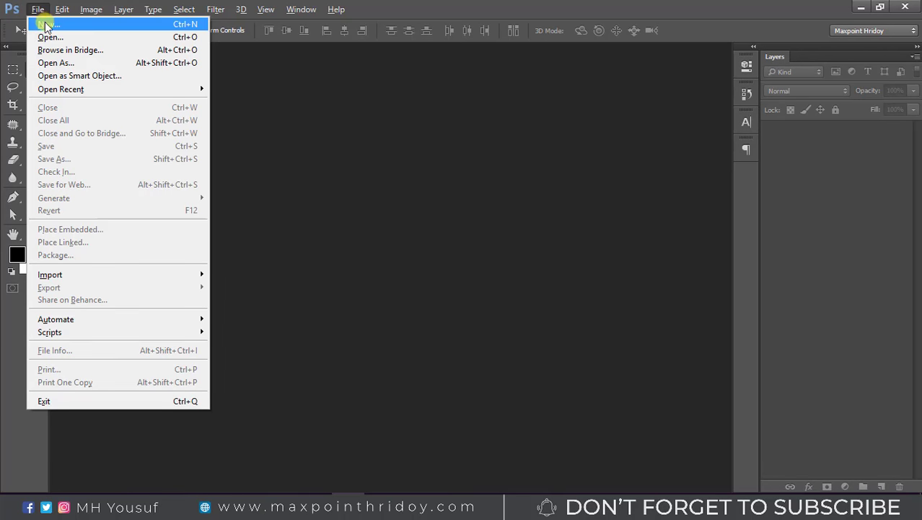
# - Create the 'ID Card' document at 2.125 × 3.375 in, 300 ppi, CMYK Color
pyautogui.click(41, 24)
pyautogui.write('ID')
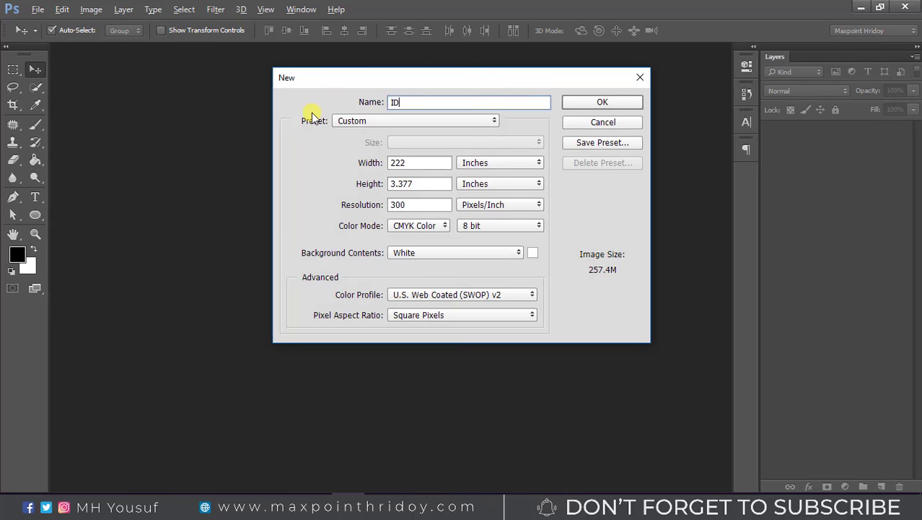
pyautogui.write('ard')
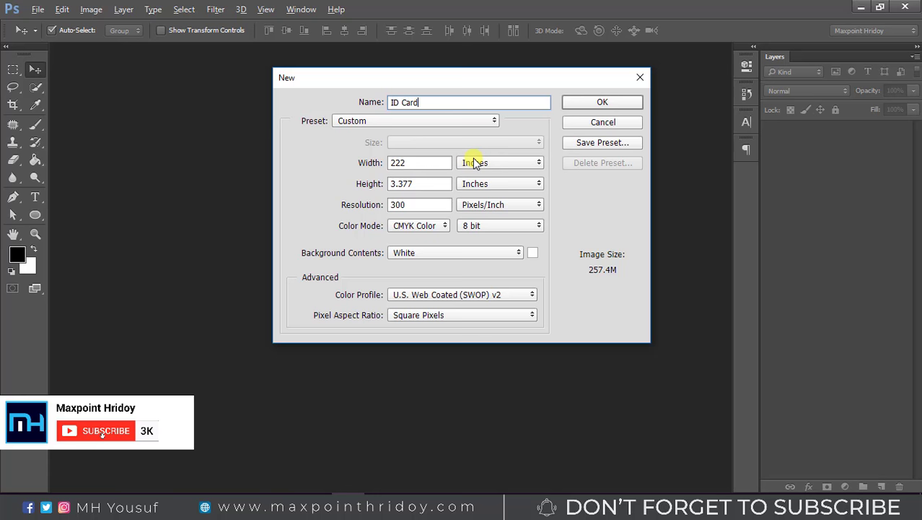
pyautogui.click(475, 162)
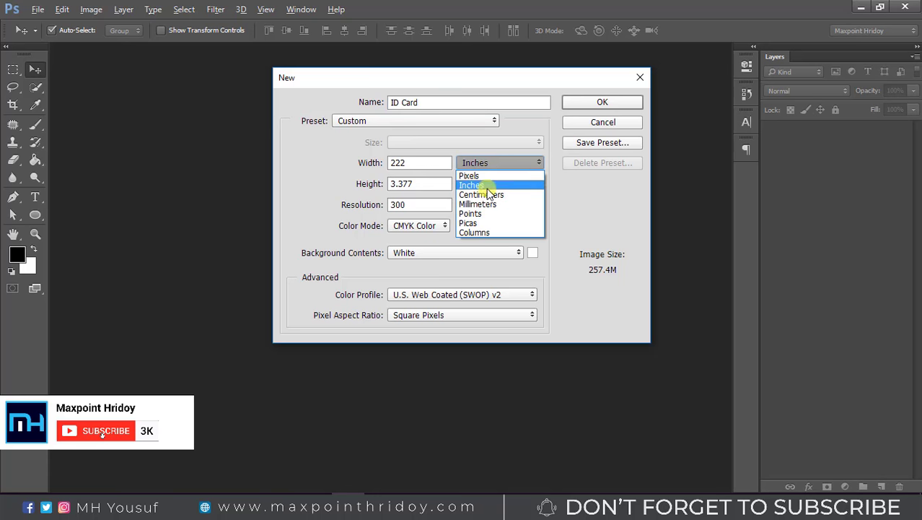
pyautogui.click(477, 186)
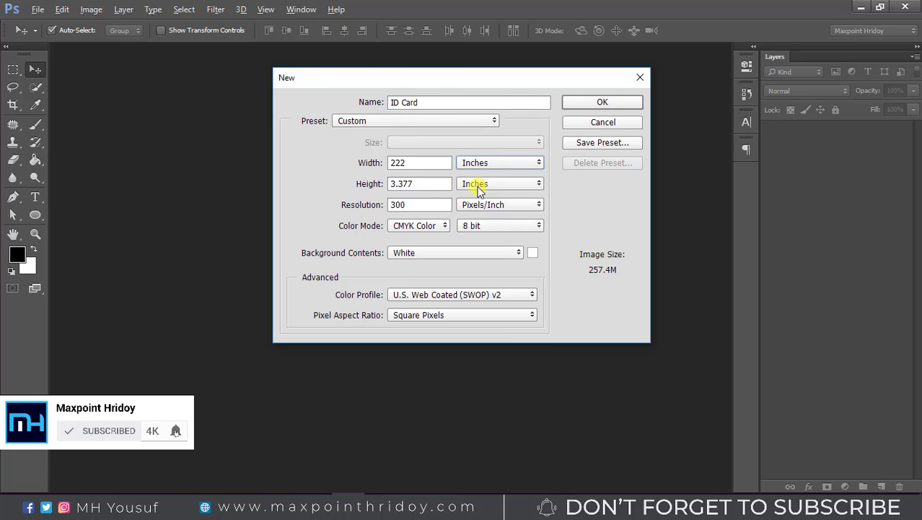
pyautogui.click(368, 163)
pyautogui.write('2.')
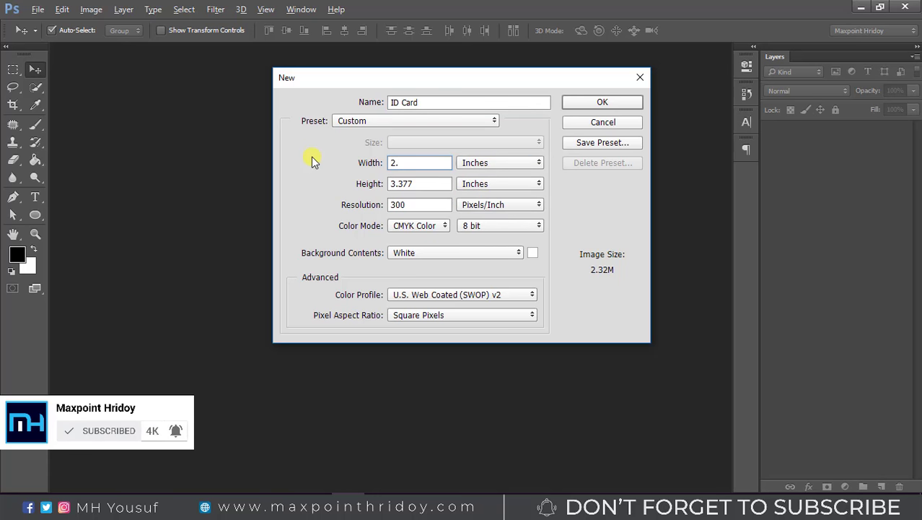
pyautogui.write('125')
pyautogui.press('Tab')
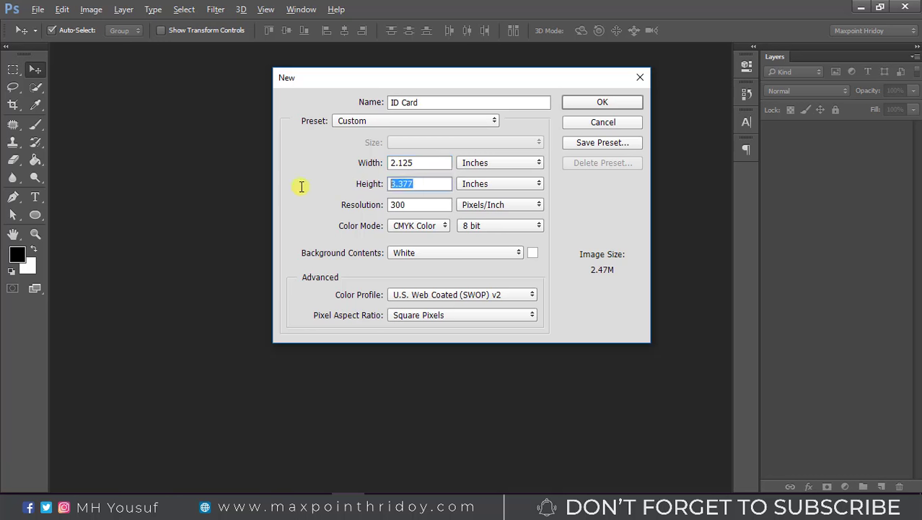
pyautogui.write('3.3')
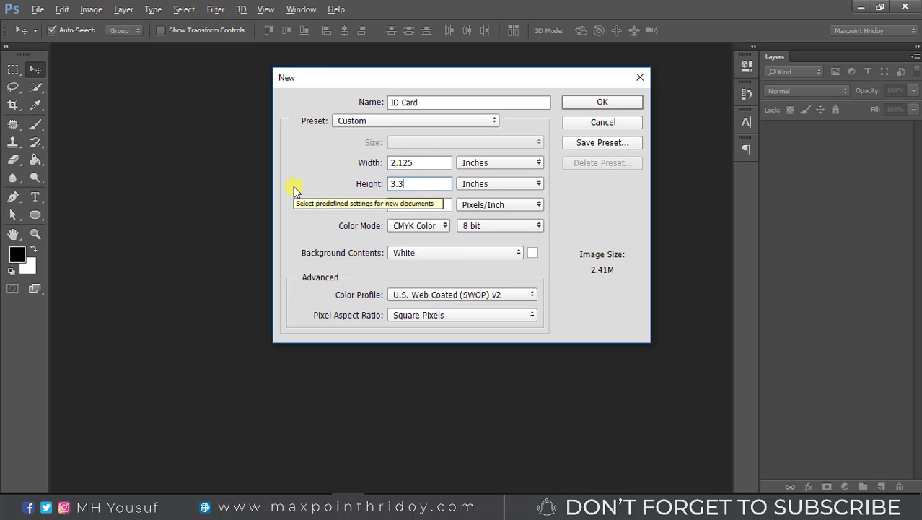
pyautogui.write('75')
pyautogui.press('Tab')
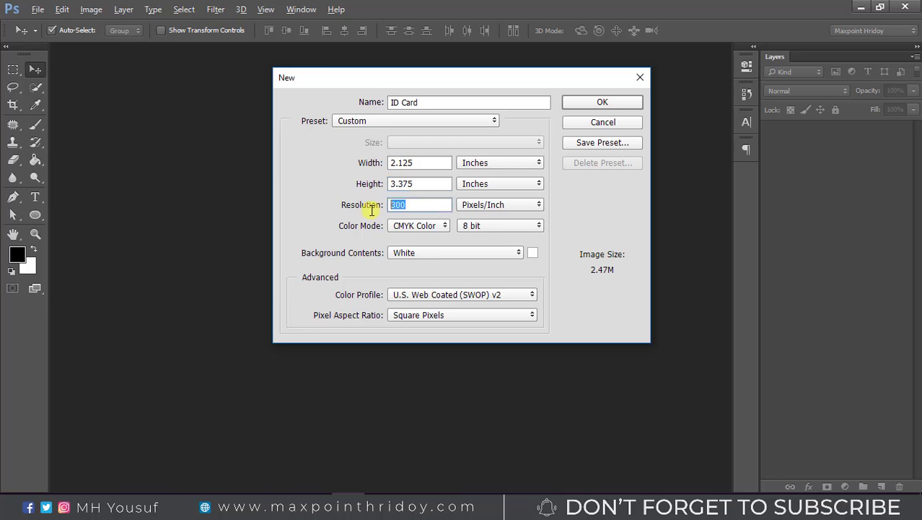
pyautogui.click(424, 226)
pyautogui.click(415, 267)
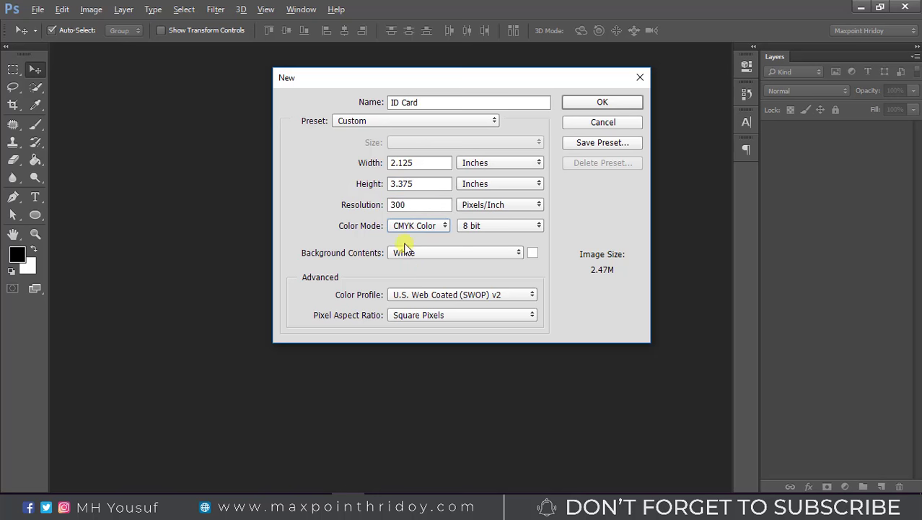
pyautogui.click(595, 104)
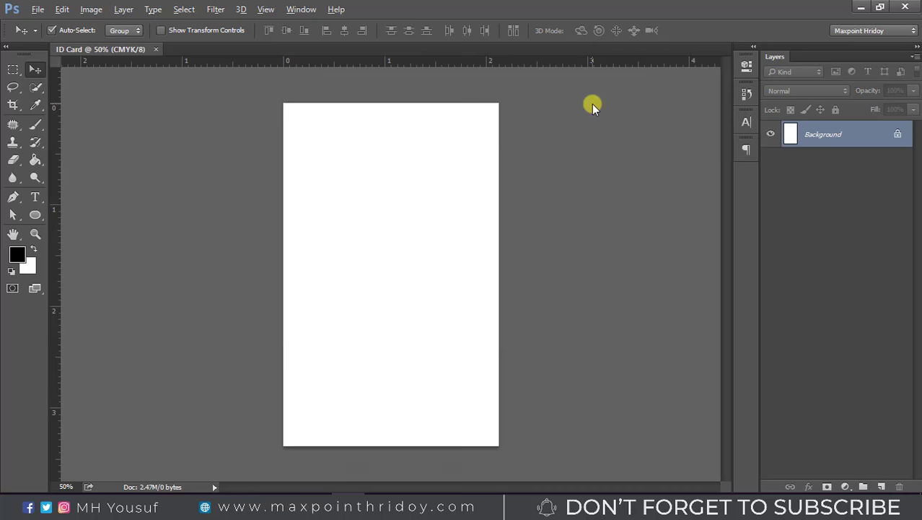
# - Add horizontal and vertical guides at 0.125 inch from the top-left edges
pyautogui.click(278, 12)
pyautogui.click(301, 318)
pyautogui.write('.125')
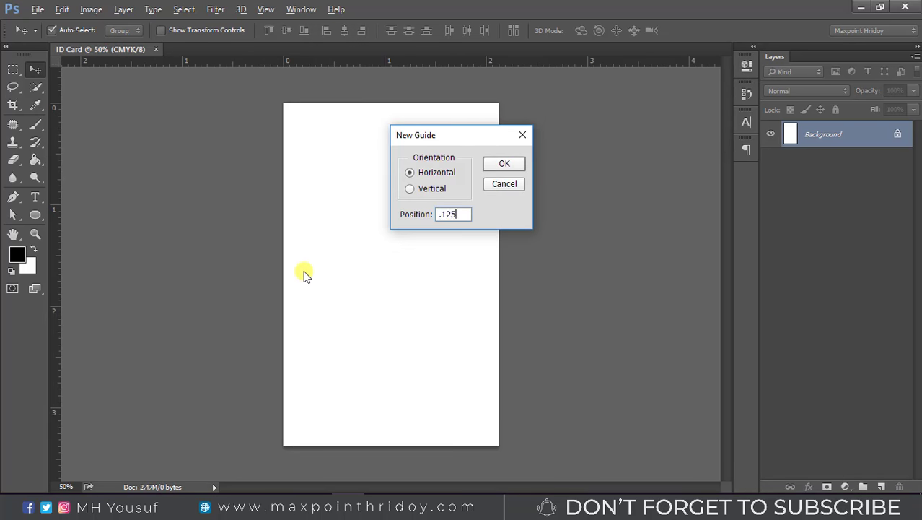
pyautogui.click(500, 165)
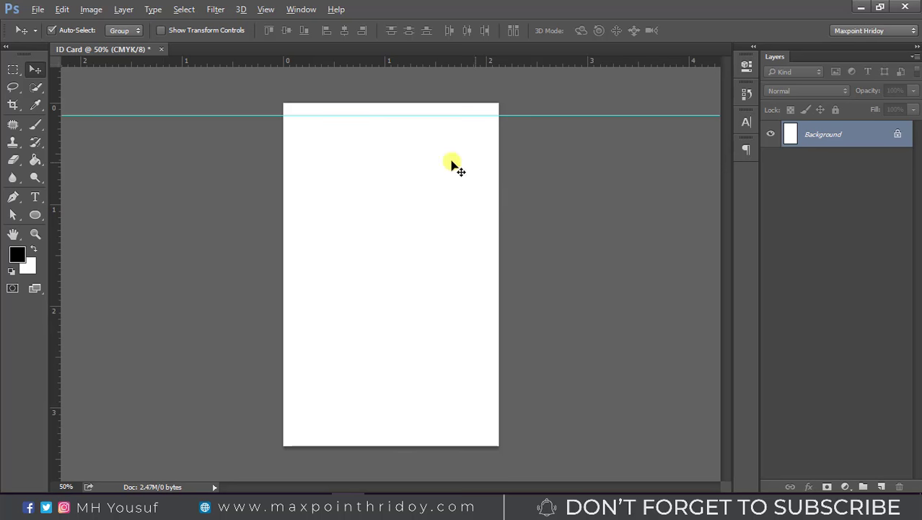
pyautogui.click(274, 16)
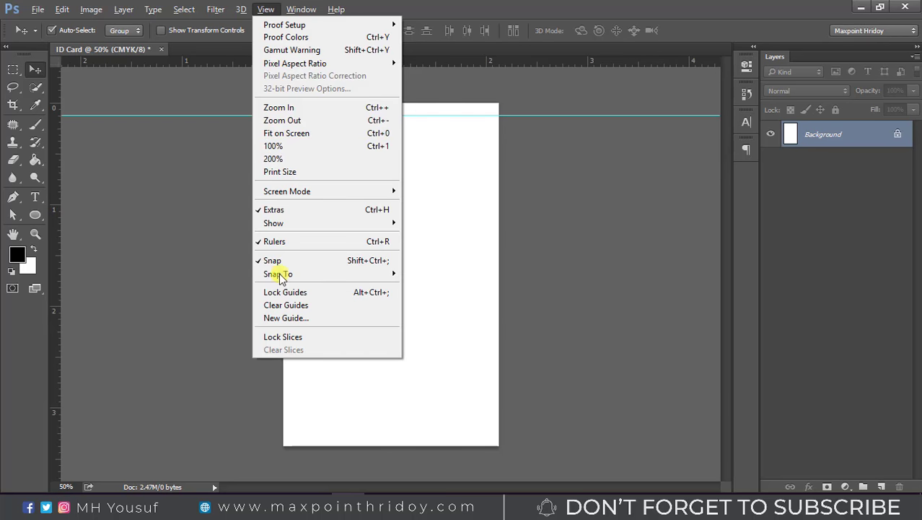
pyautogui.click(288, 317)
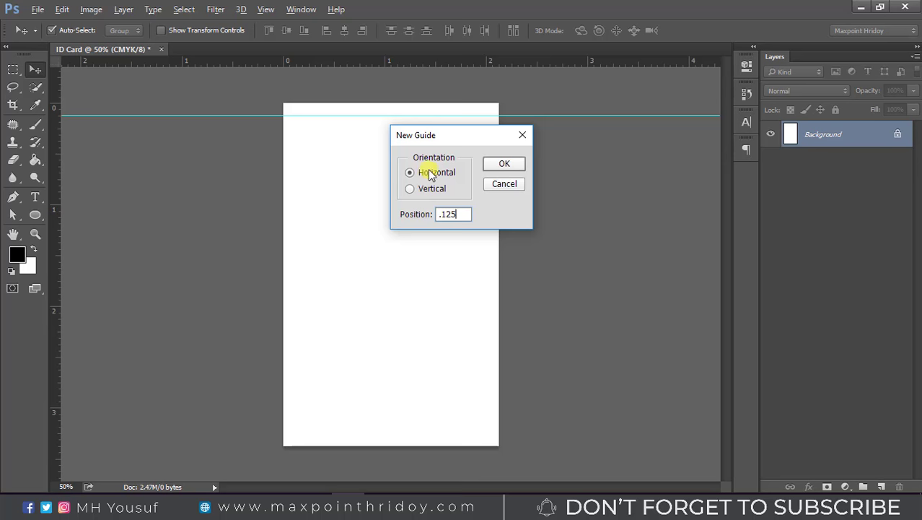
pyautogui.click(493, 167)
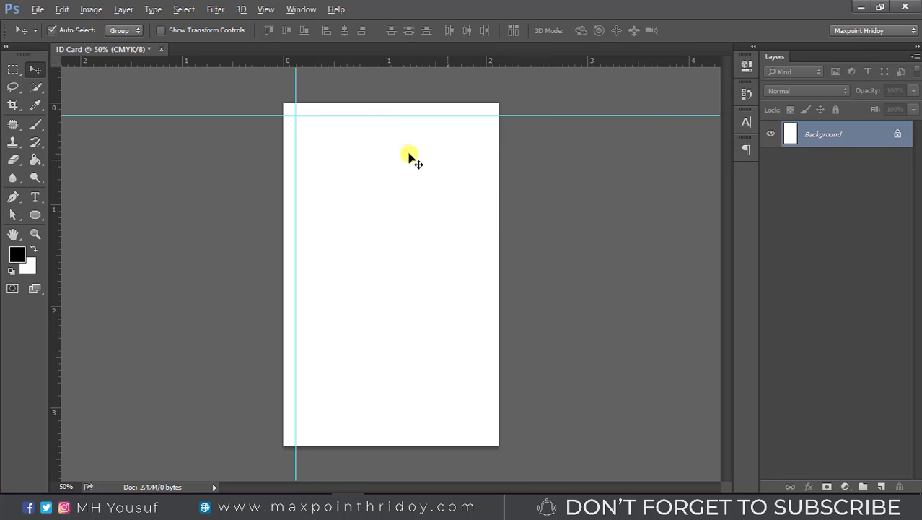
# - Use a small marquee square to place right and bottom margin guides, then deselect
pyautogui.click(12, 70)
pyautogui.moveTo(284, 104); pyautogui.dragTo(296, 117)
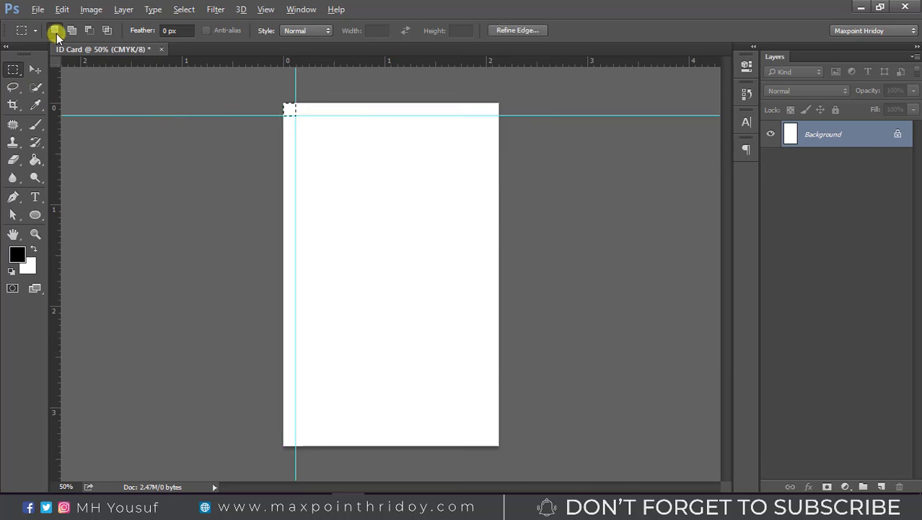
pyautogui.moveTo(289, 112); pyautogui.dragTo(492, 111)
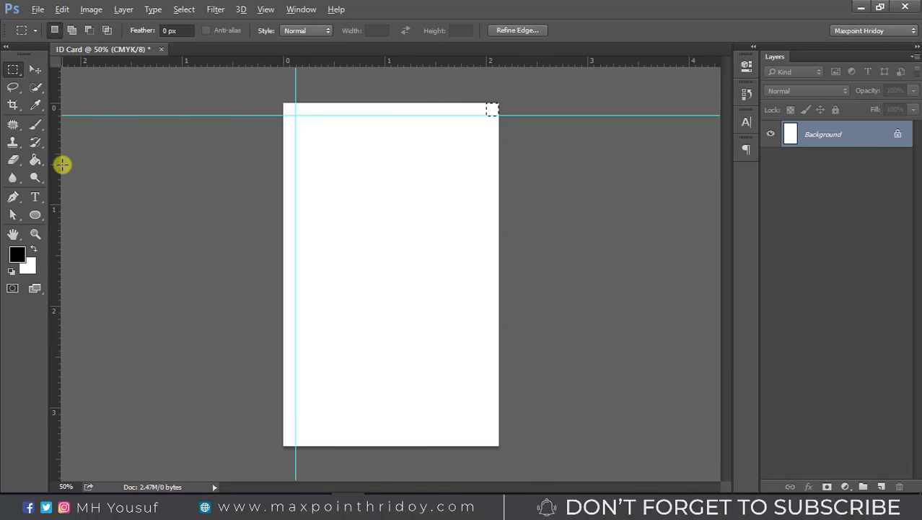
pyautogui.moveTo(57, 165)
pyautogui.mouseDown()
pyautogui.moveTo(487, 123)
pyautogui.moveTo(491, 438)
pyautogui.mouseUp()
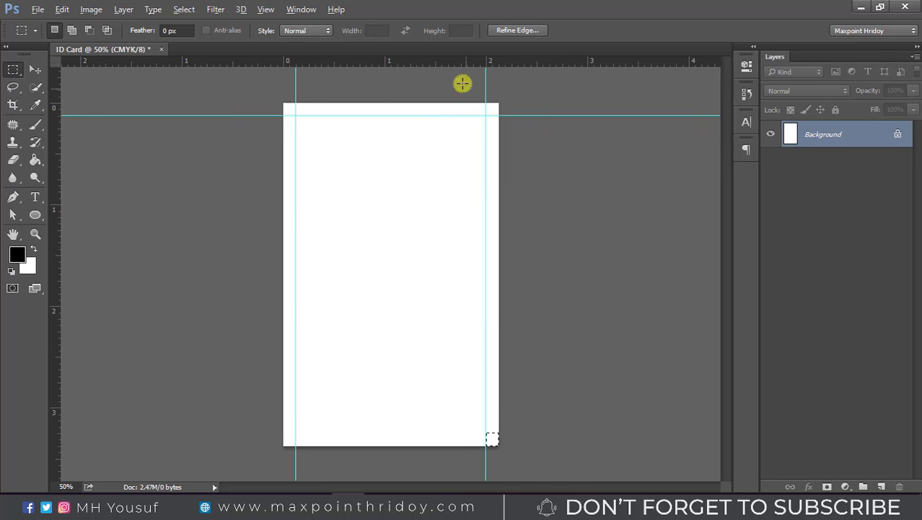
pyautogui.moveTo(456, 62); pyautogui.dragTo(484, 434)
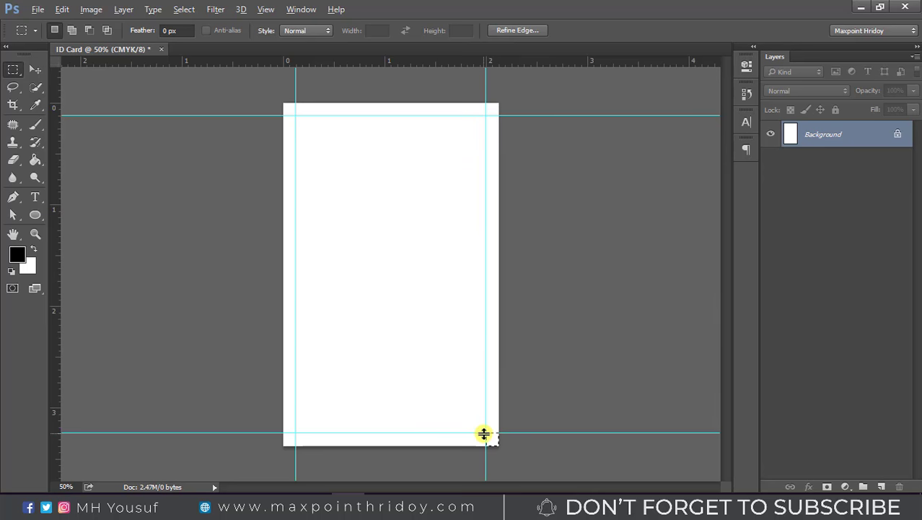
pyautogui.click(189, 9)
pyautogui.click(202, 37)
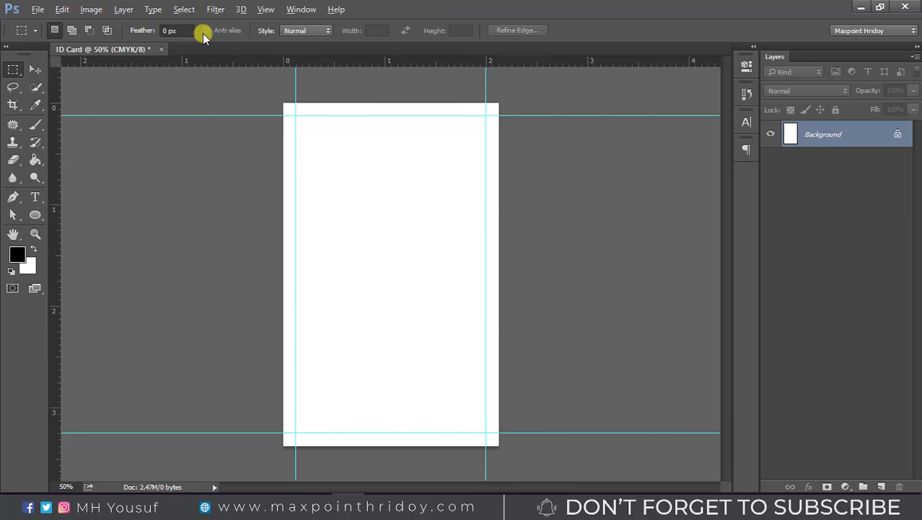
# - Draw a black rectangle over the card top and drag its bottom-right anchor down to slant it
pyautogui.click(35, 214)
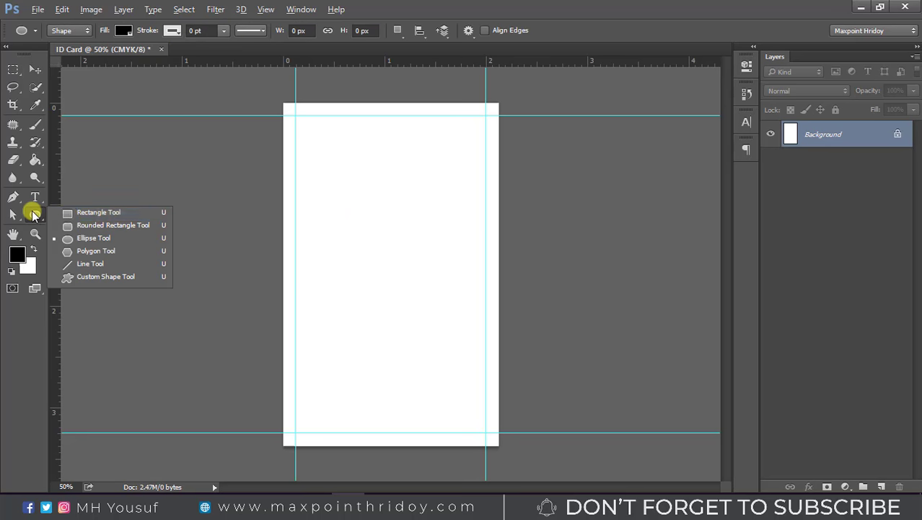
pyautogui.click(75, 218)
pyautogui.moveTo(246, 91); pyautogui.dragTo(524, 196)
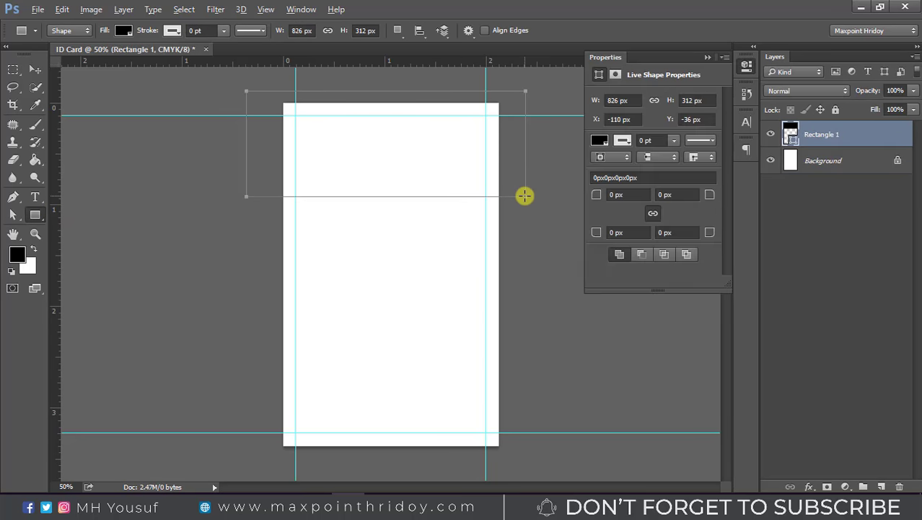
pyautogui.click(12, 215)
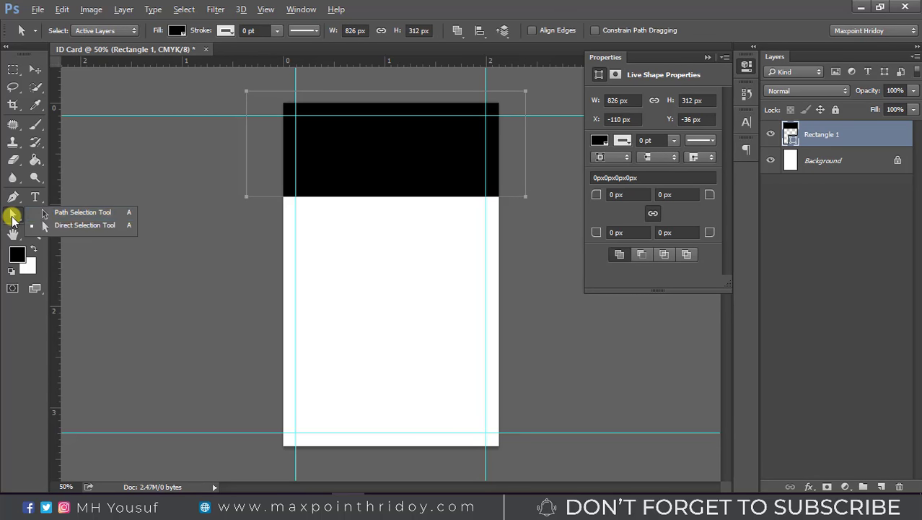
pyautogui.click(57, 225)
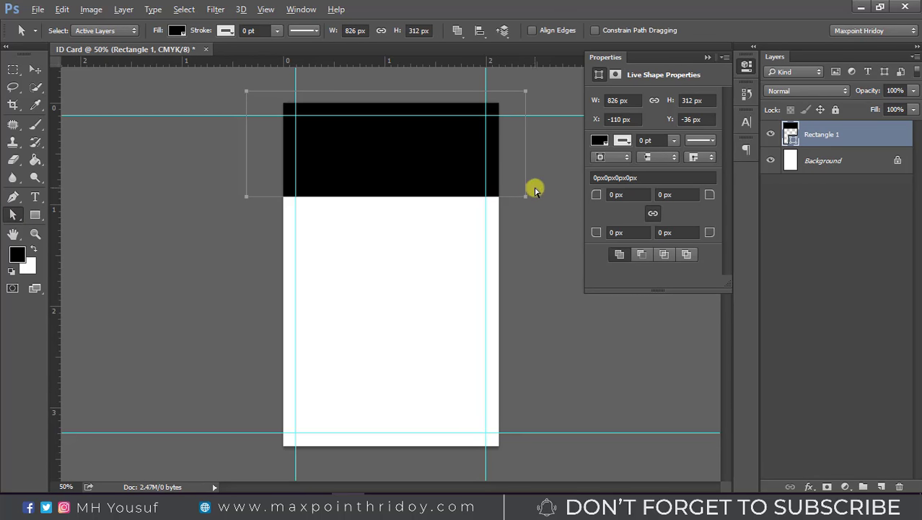
pyautogui.moveTo(526, 196); pyautogui.dragTo(532, 251)
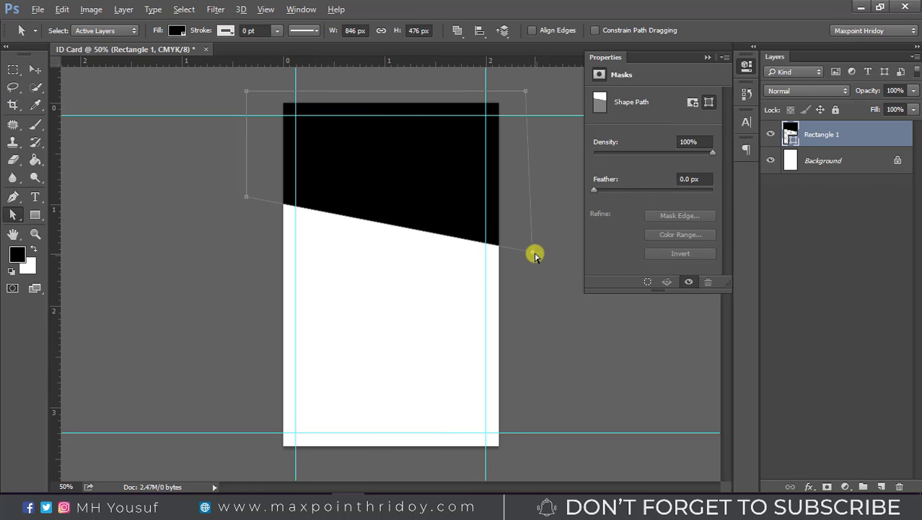
pyautogui.moveTo(532, 254); pyautogui.dragTo(531, 275)
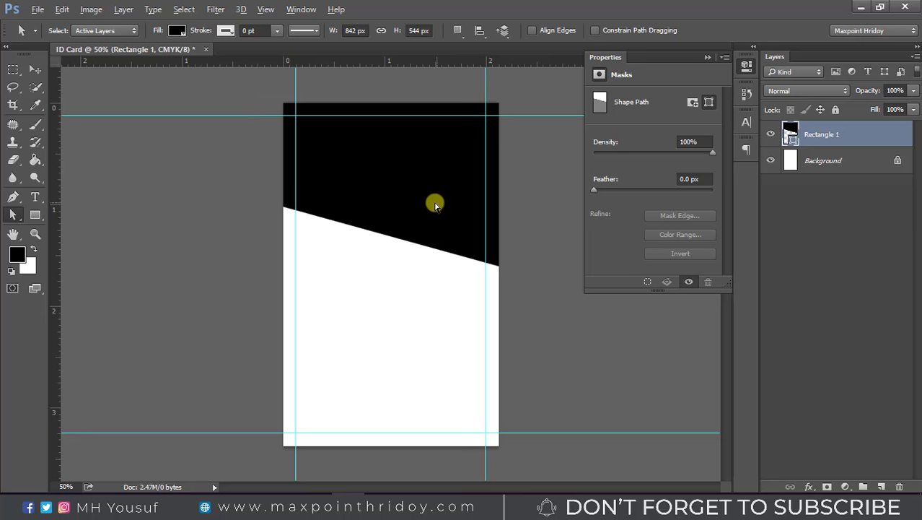
pyautogui.press('v')
pyautogui.moveTo(426, 204); pyautogui.dragTo(424, 186)
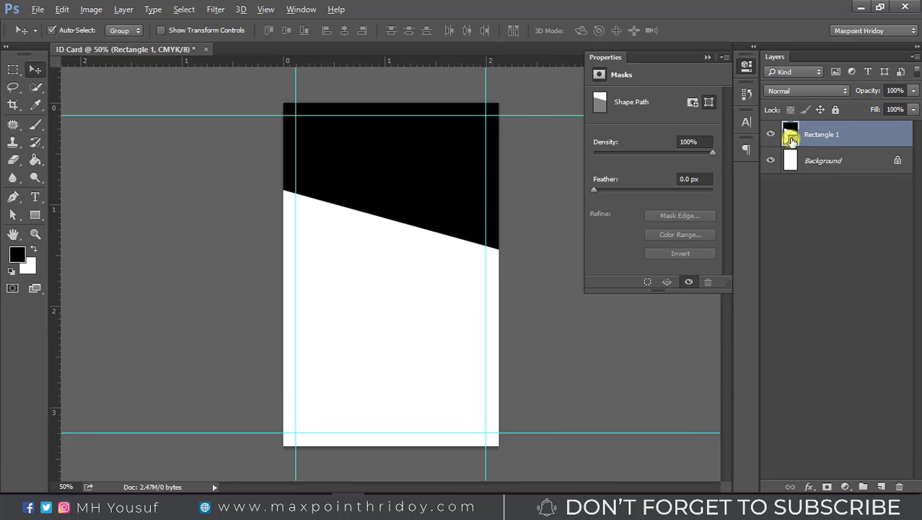
# - Fill the slanted band with navy CMYK 95/76/50/55 (hex 0a283b)
pyautogui.doubleClick(791, 138)
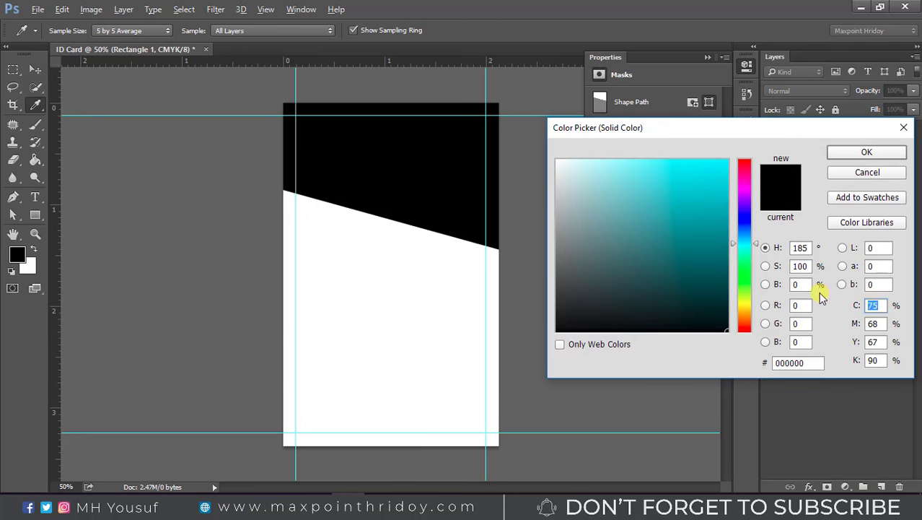
pyautogui.write('95')
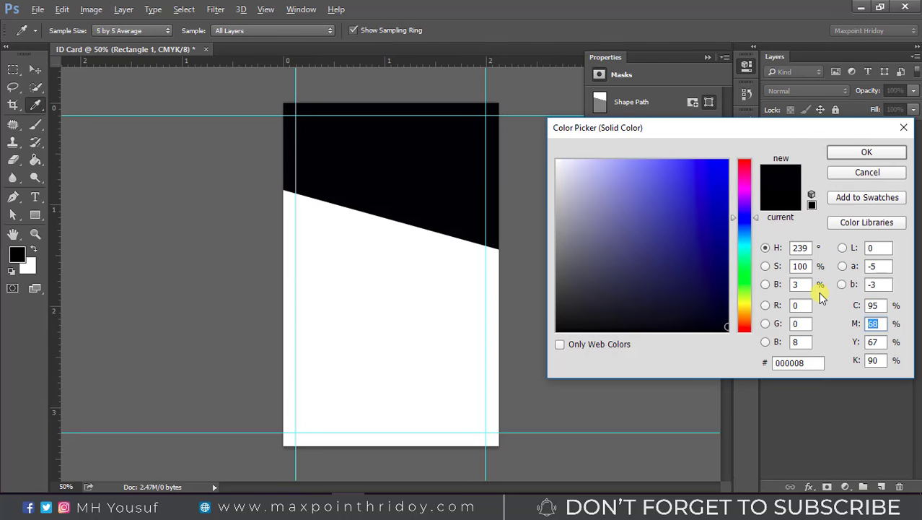
pyautogui.write('75')
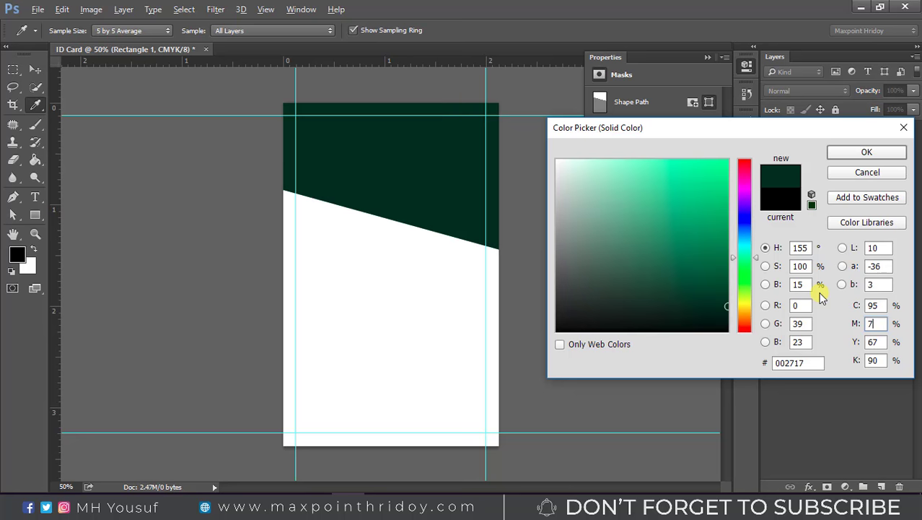
pyautogui.press('Tab')
pyautogui.write('50')
pyautogui.press('Tab')
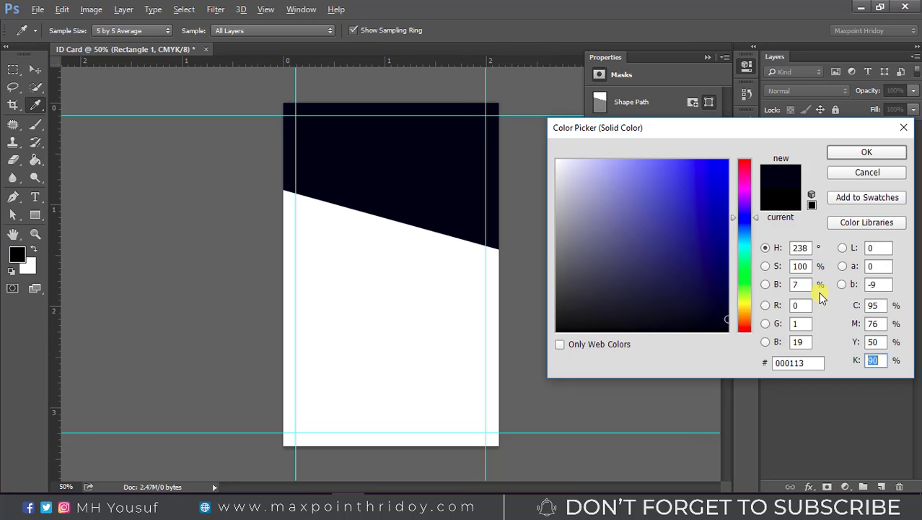
pyautogui.write('55')
pyautogui.press('Return')
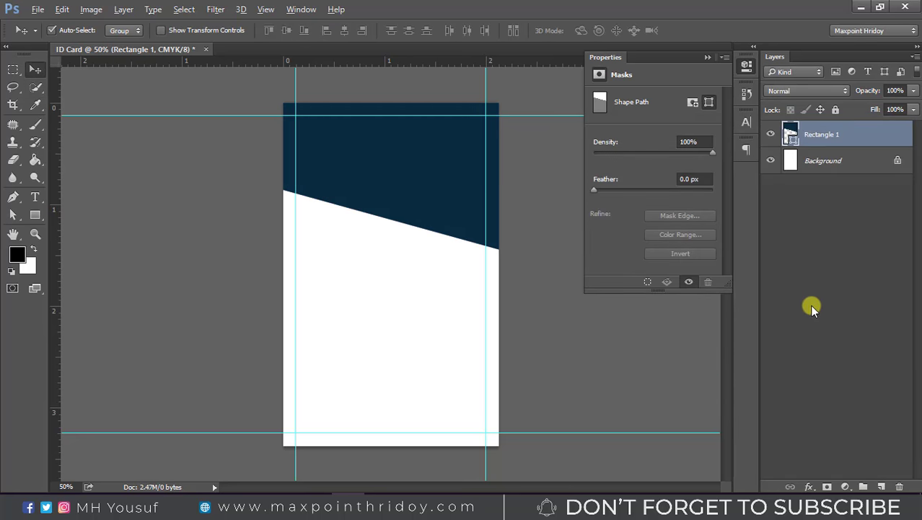
# - Place Logo-01 as an embedded image, scaled down onto the navy area
pyautogui.click(37, 10)
pyautogui.click(71, 228)
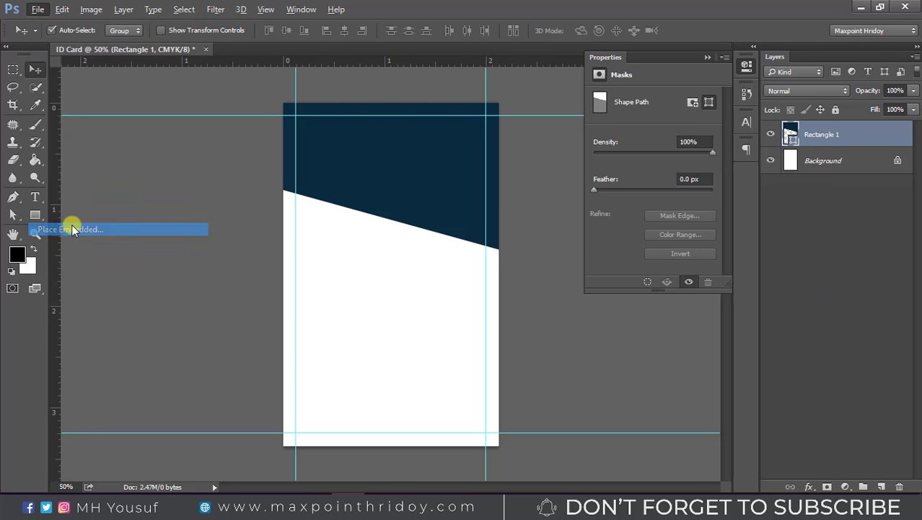
pyautogui.click(304, 99)
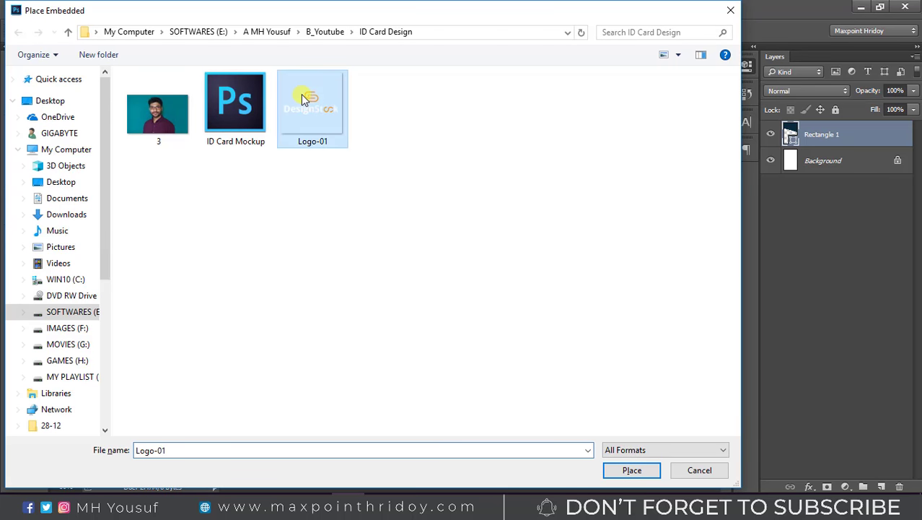
pyautogui.click(632, 470)
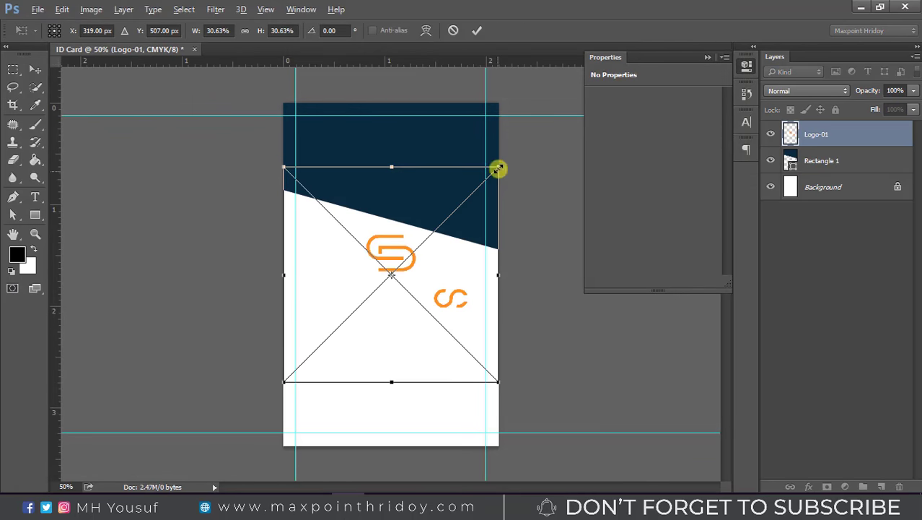
pyautogui.moveTo(497, 166); pyautogui.dragTo(448, 240)
pyautogui.moveTo(412, 284); pyautogui.dragTo(410, 148)
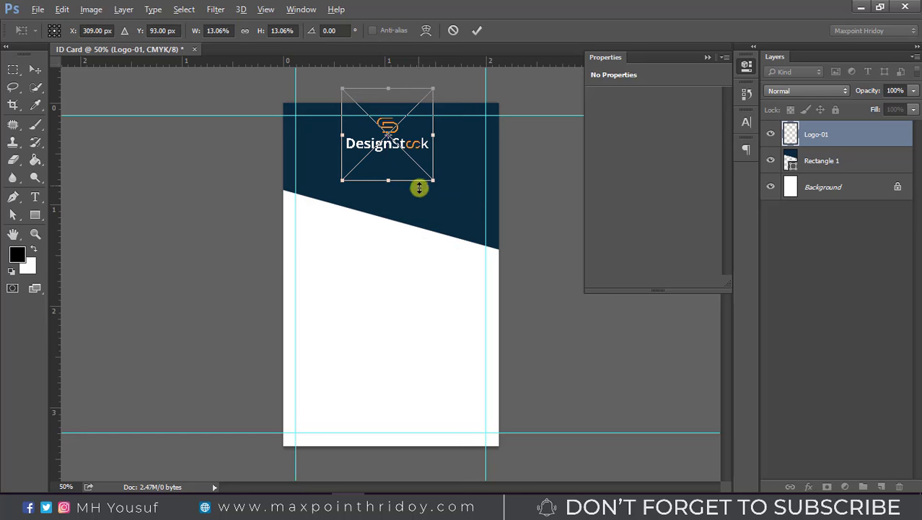
pyautogui.moveTo(428, 179); pyautogui.dragTo(444, 191)
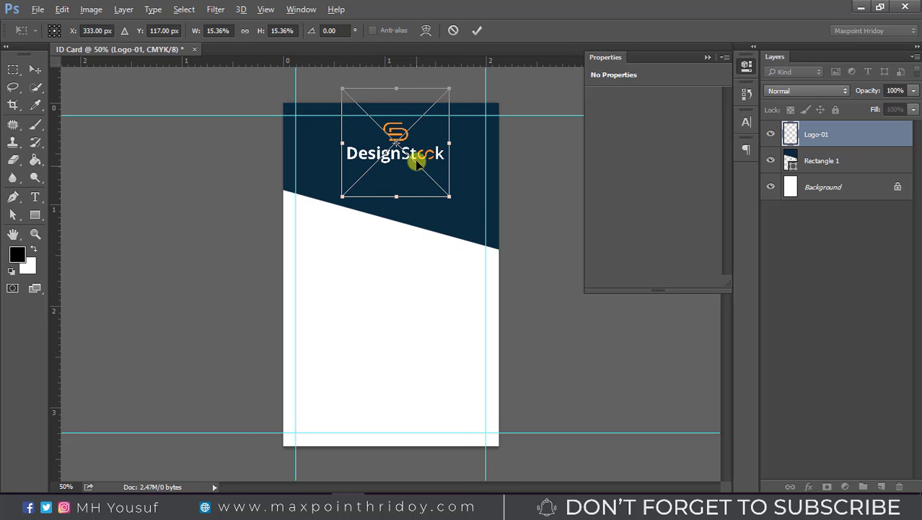
pyautogui.moveTo(418, 159); pyautogui.dragTo(406, 148)
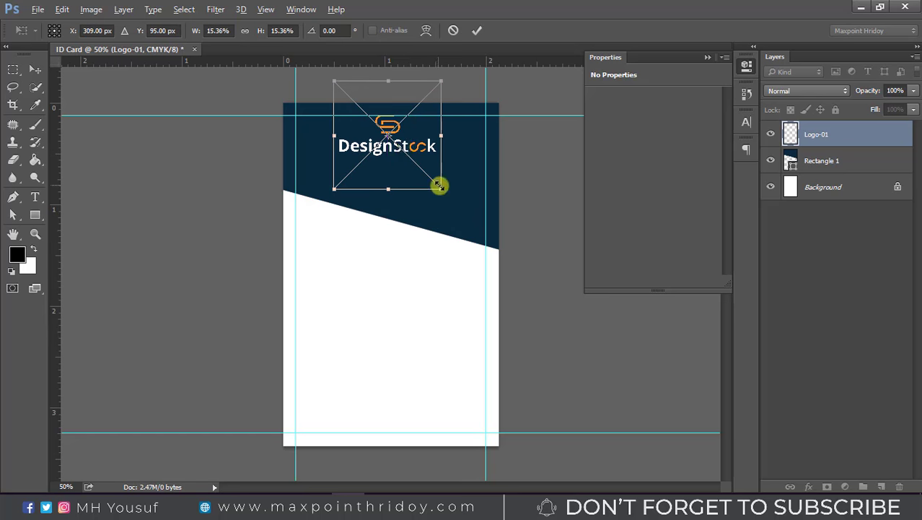
pyautogui.moveTo(440, 189); pyautogui.dragTo(451, 195)
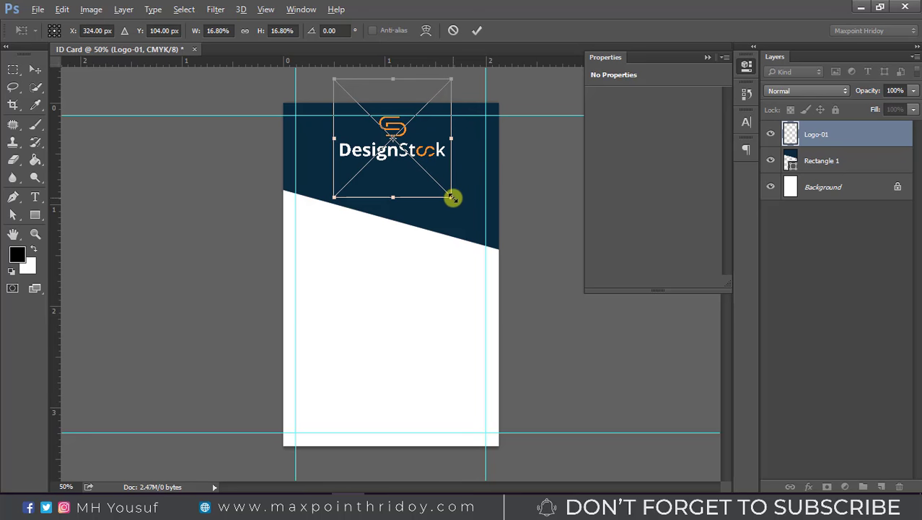
pyautogui.press('Return')
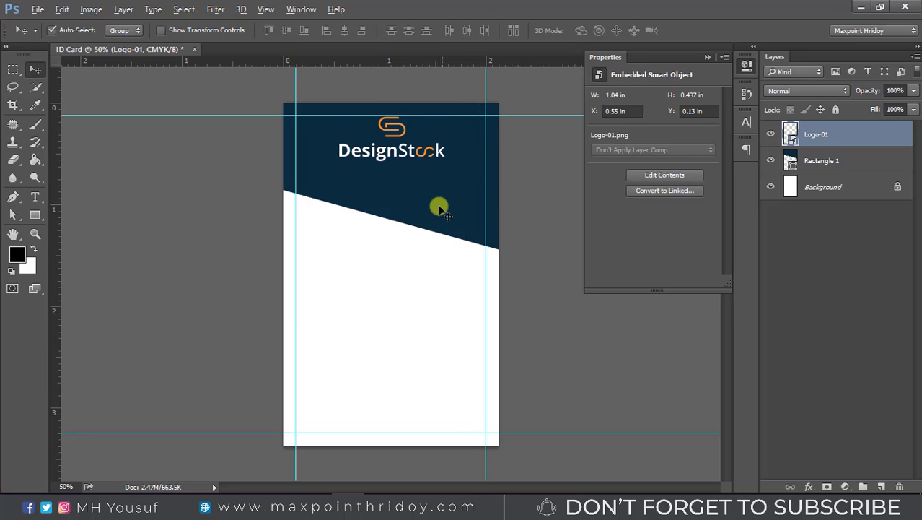
# - Fine-tune the logo's size with Free Transform
pyautogui.hotkey('ctrl', 't')
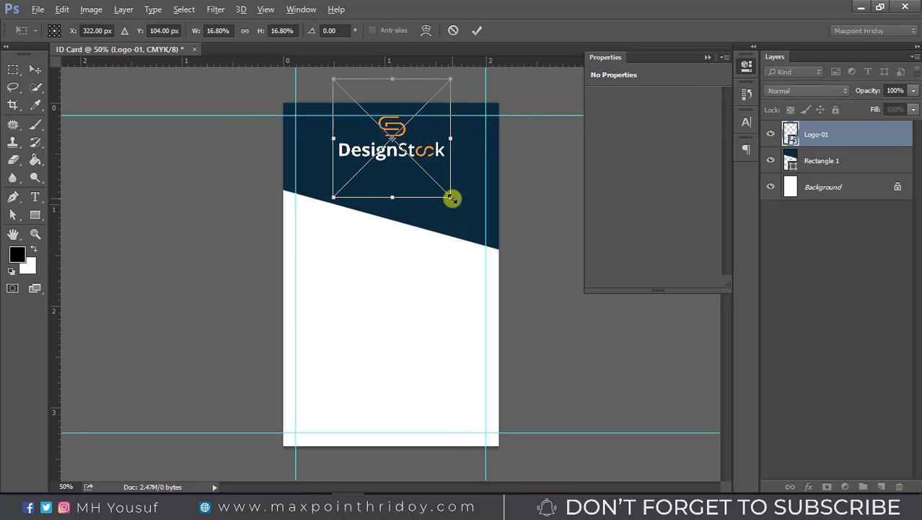
pyautogui.moveTo(448, 198); pyautogui.dragTo(473, 217)
pyautogui.moveTo(438, 181); pyautogui.dragTo(426, 166)
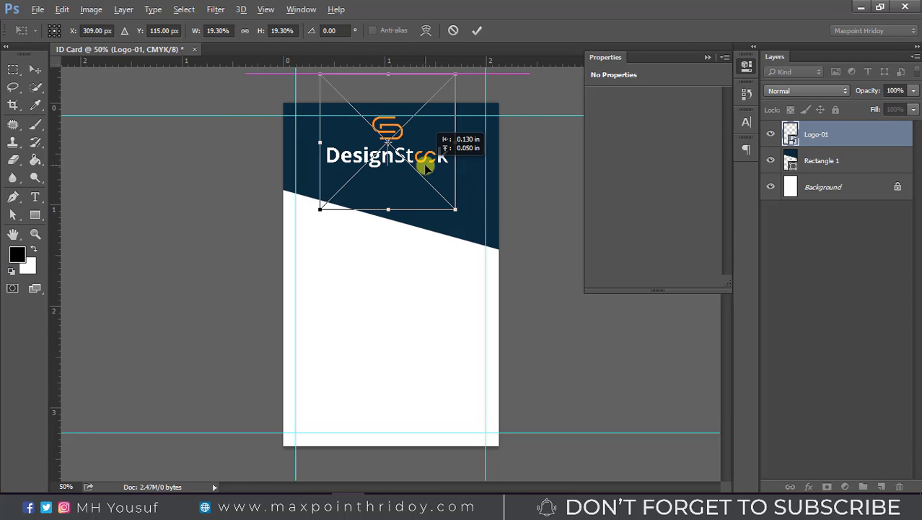
pyautogui.press('Return')
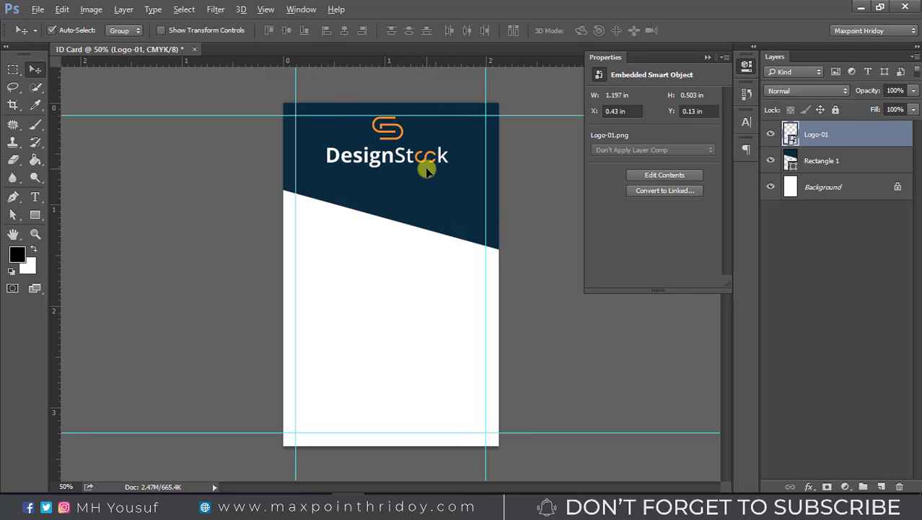
pyautogui.click(62, 8)
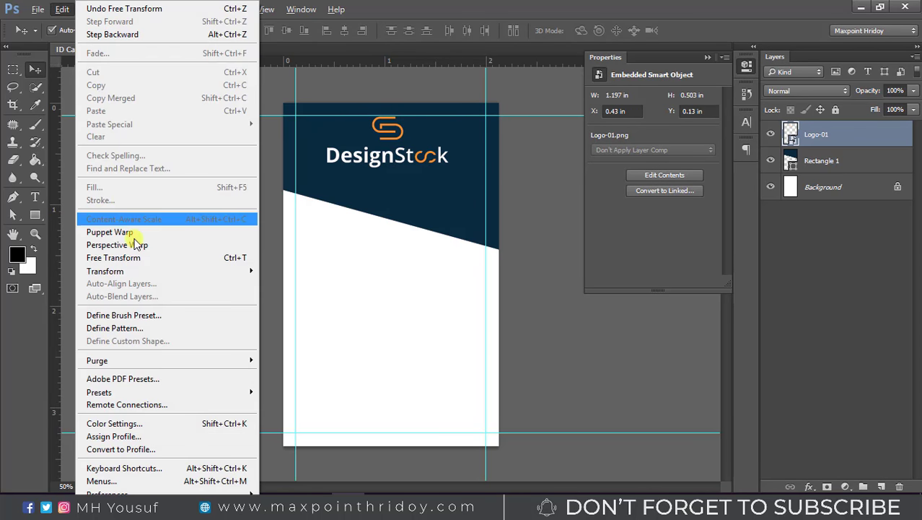
pyautogui.click(140, 257)
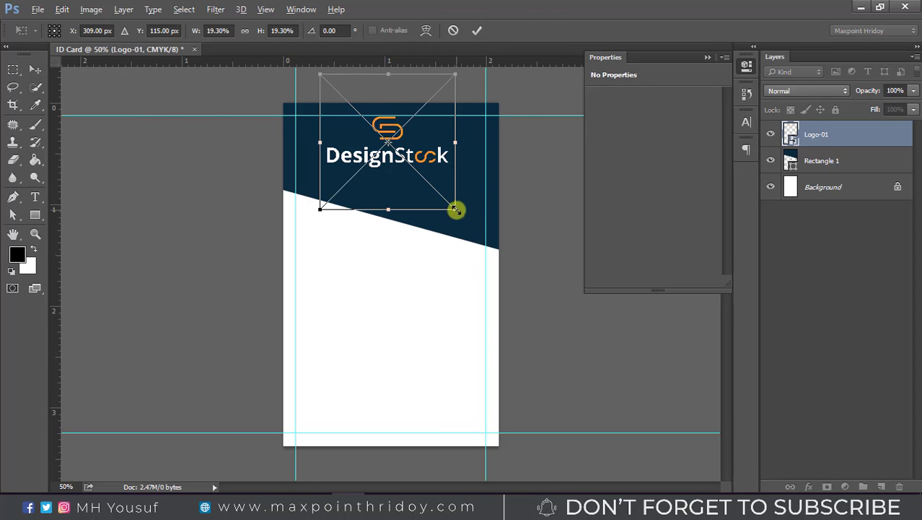
pyautogui.moveTo(456, 209); pyautogui.dragTo(457, 209)
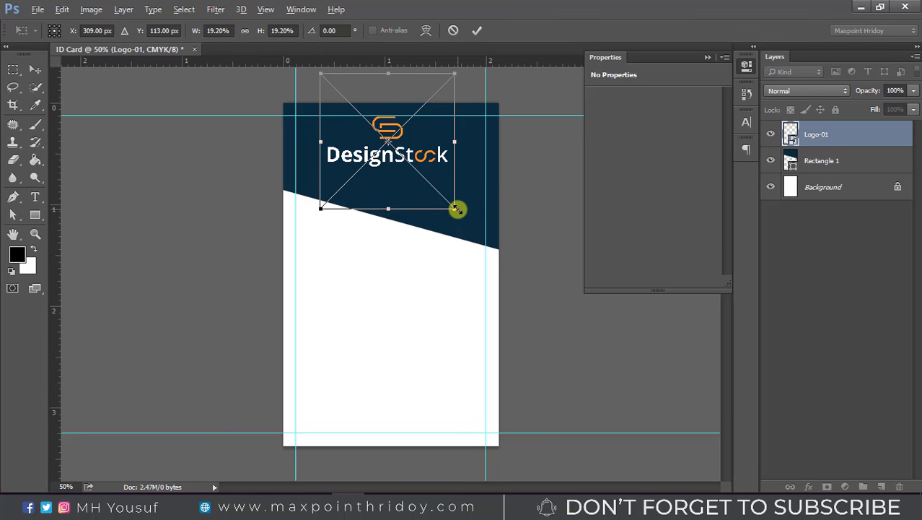
pyautogui.press('Return')
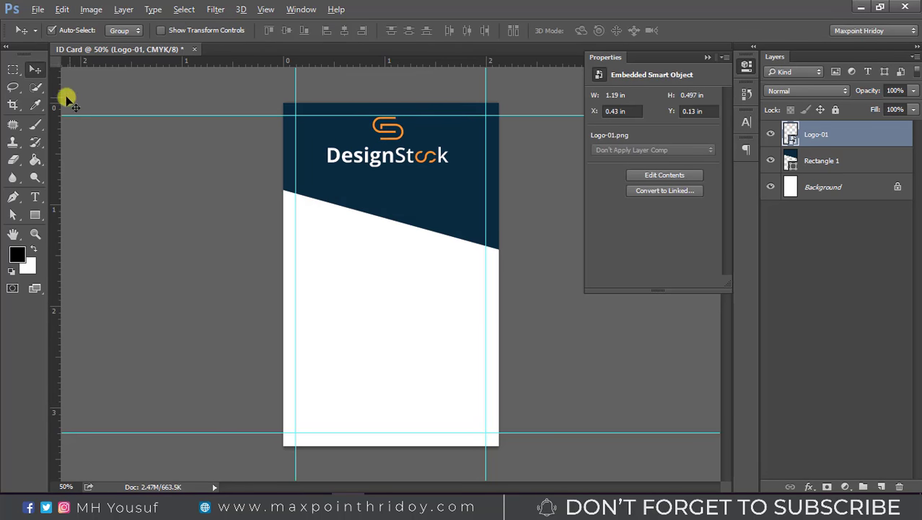
# - Centre the logo horizontally on the card using a full-card selection, then deselect
pyautogui.click(13, 69)
pyautogui.moveTo(283, 103); pyautogui.dragTo(566, 464)
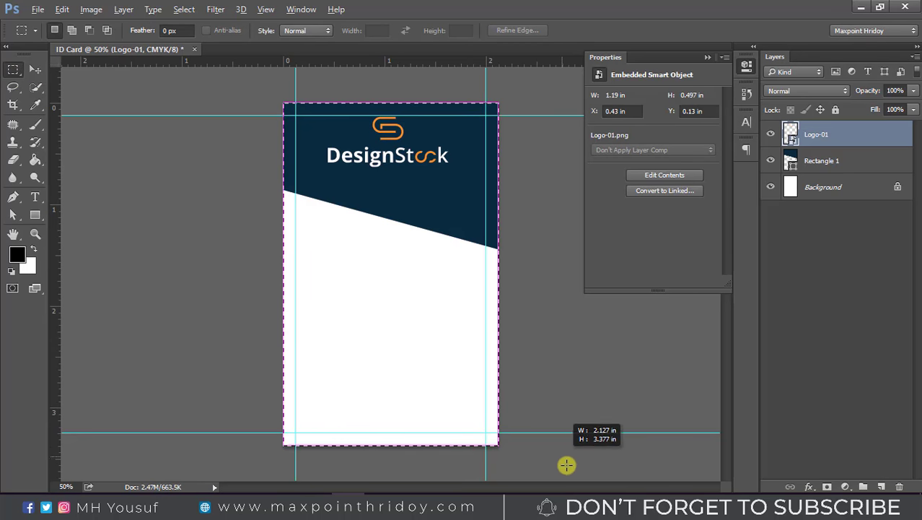
pyautogui.click(34, 69)
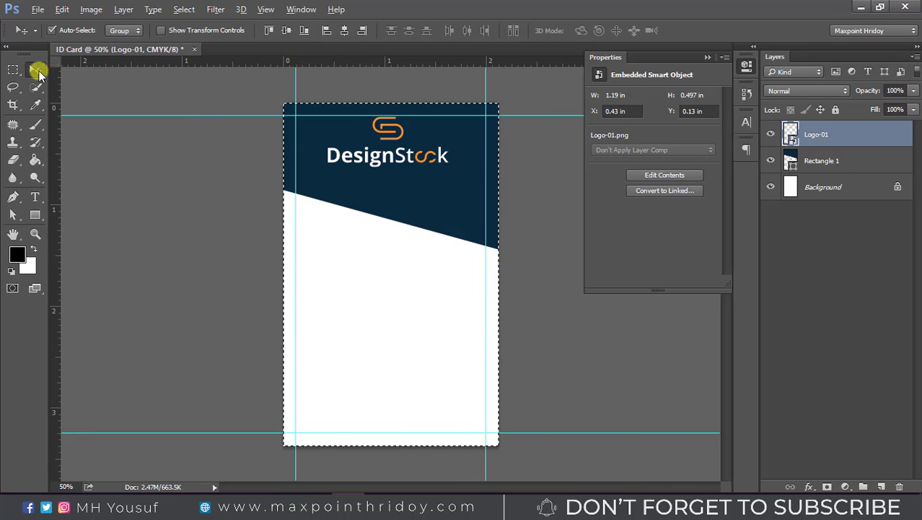
pyautogui.click(345, 32)
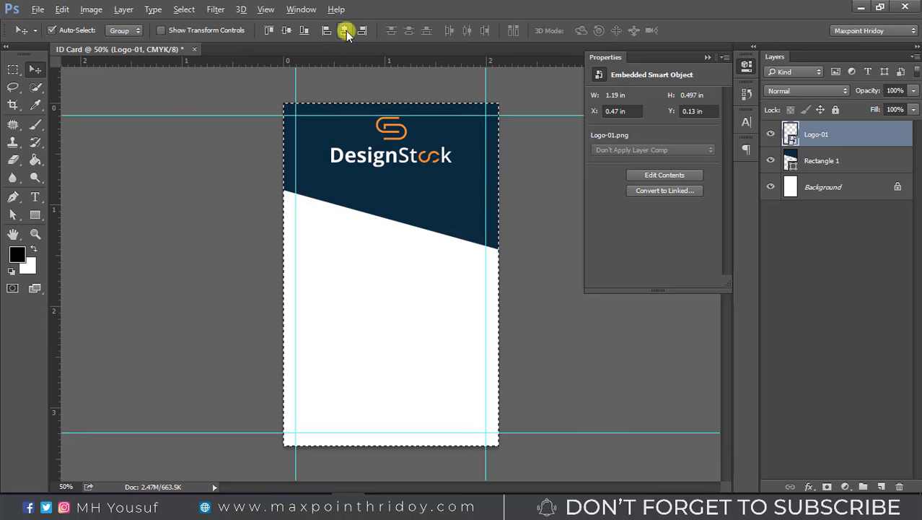
pyautogui.click(182, 9)
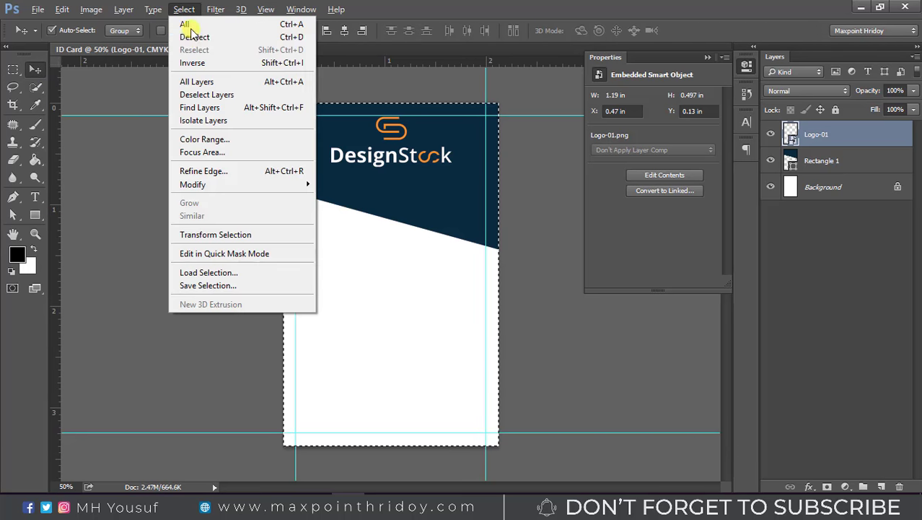
pyautogui.click(193, 35)
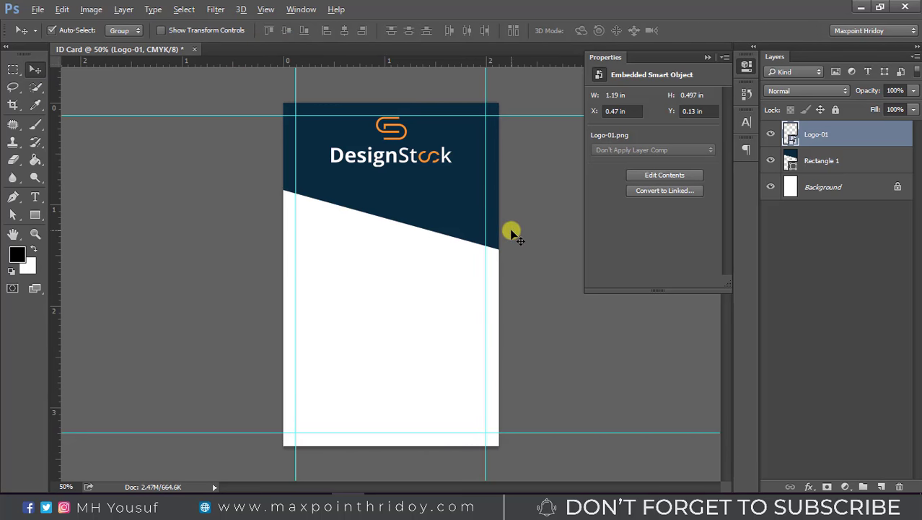
# - Duplicate Rectangle 1 and fill the copy with orange sampled from the logo
pyautogui.click(846, 163)
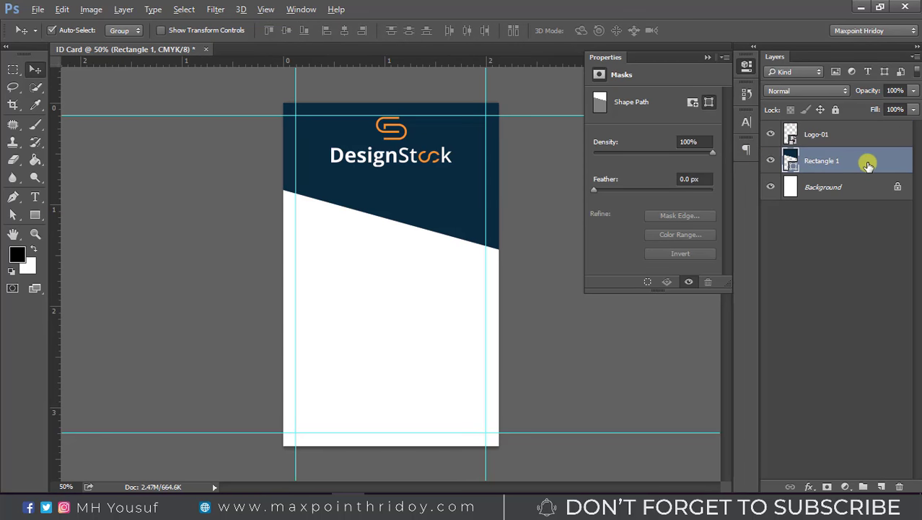
pyautogui.moveTo(869, 165); pyautogui.dragTo(883, 486)
pyautogui.moveTo(865, 163); pyautogui.dragTo(861, 191)
pyautogui.moveTo(465, 248); pyautogui.dragTo(746, 244)
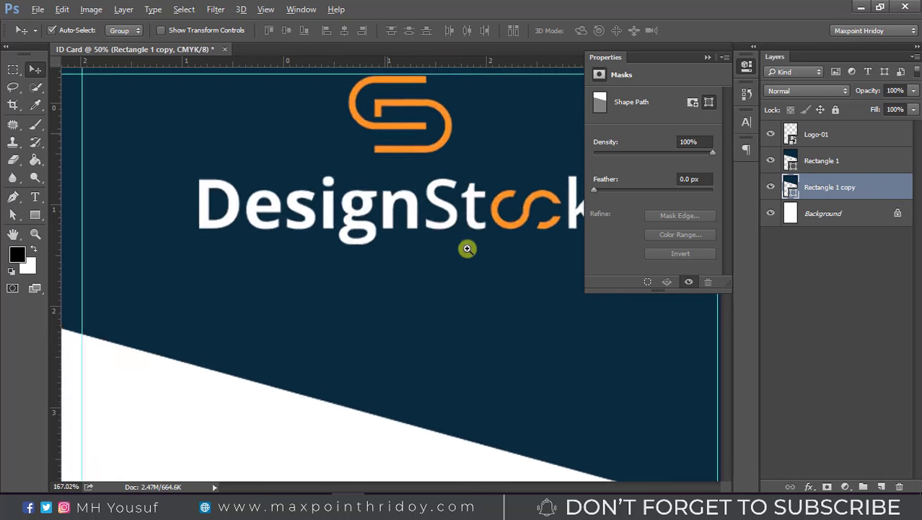
pyautogui.doubleClick(791, 186)
pyautogui.click(375, 129)
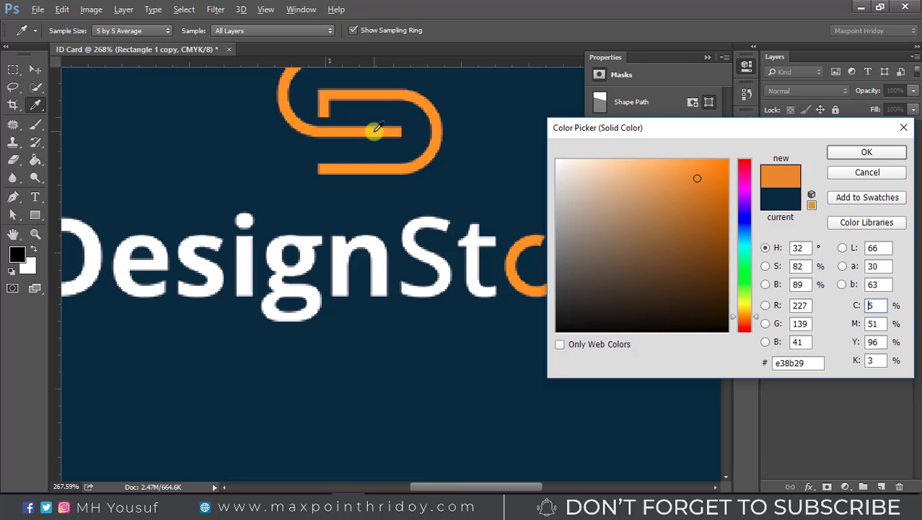
pyautogui.moveTo(691, 180); pyautogui.dragTo(702, 177)
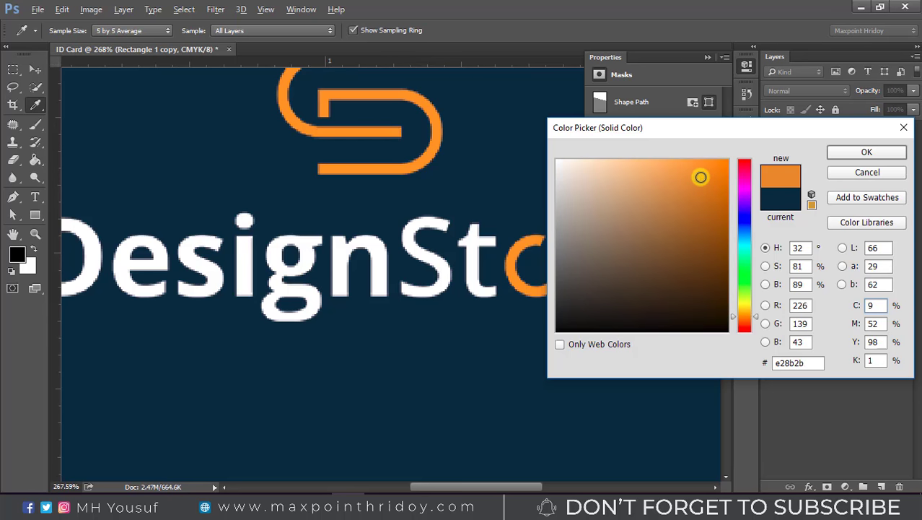
pyautogui.click(402, 164)
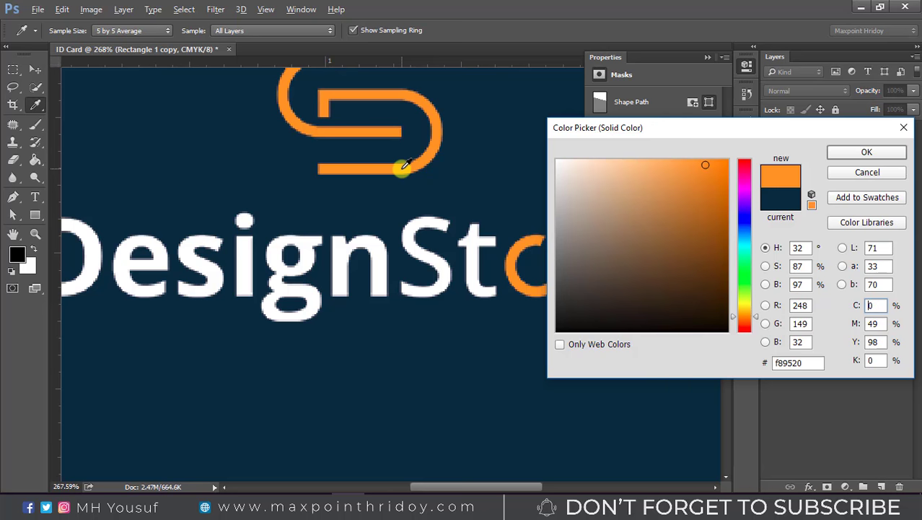
pyautogui.click(889, 150)
# - Shift the orange copy down so a thin stripe shows below the navy edge
pyautogui.press('v')
pyautogui.scroll(-5, 433, 206)
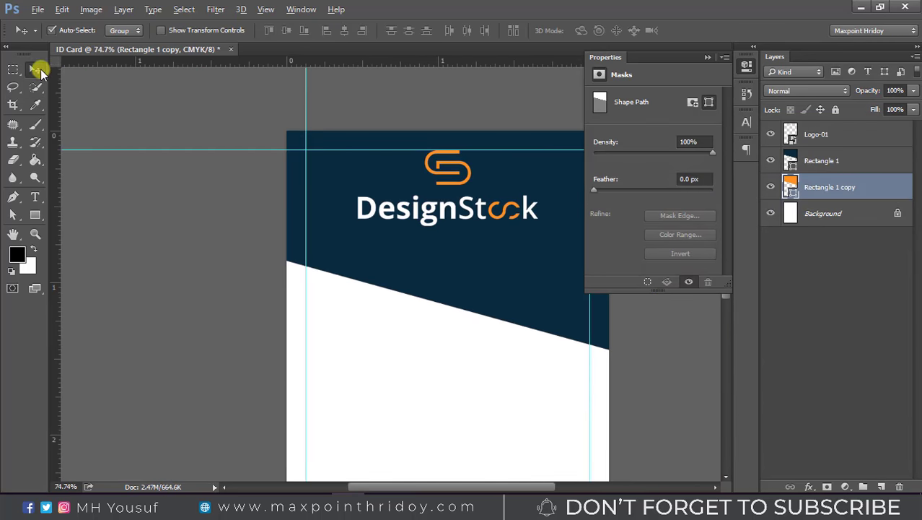
pyautogui.moveTo(443, 202); pyautogui.dragTo(449, 208)
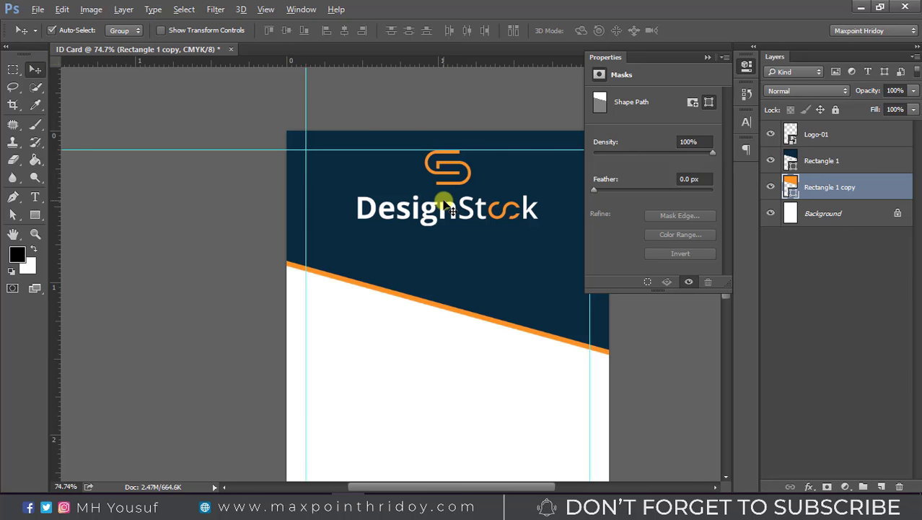
pyautogui.press('Down')
pyautogui.press('Down')
pyautogui.press('Down')
pyautogui.press('Down')
pyautogui.press('Down')
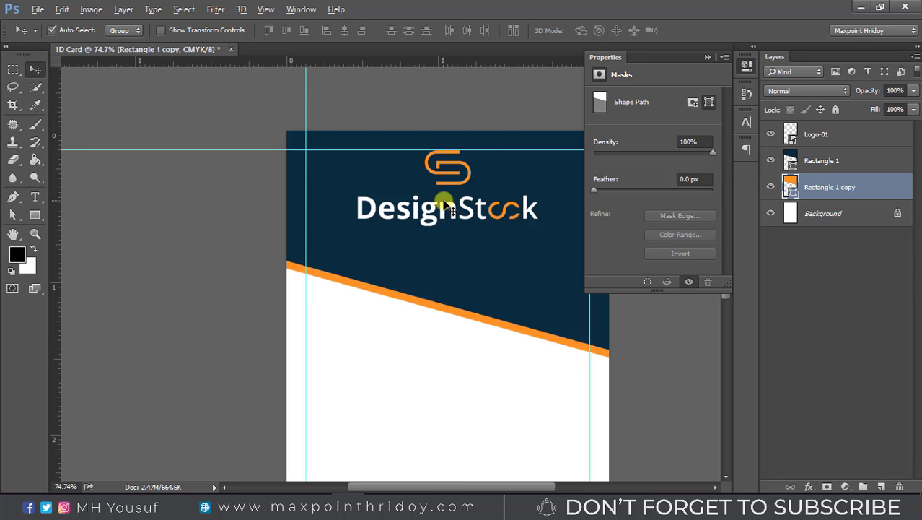
pyautogui.scroll(-3, 447, 207)
pyautogui.scroll(-3, 381, 246)
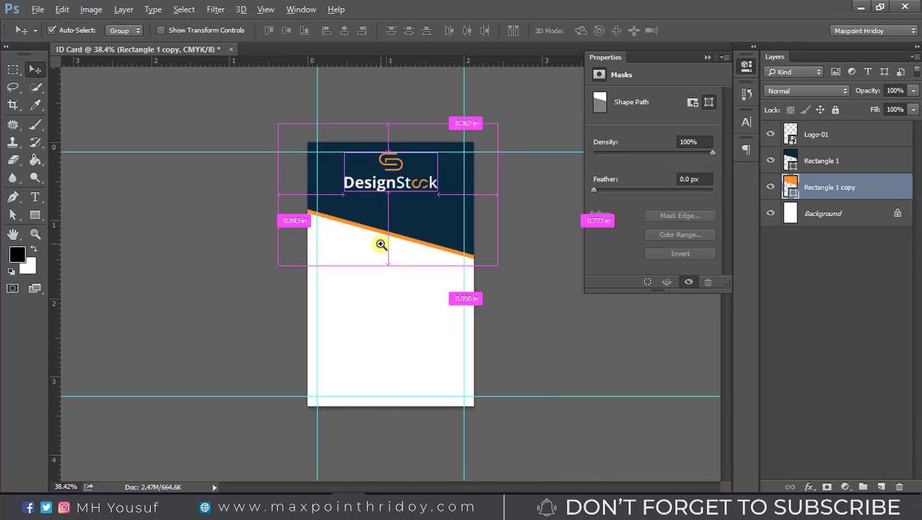
# - Group Rectangle 1 and Rectangle 1 copy as 'Shape', then select the Logo-01 layer
pyautogui.click(514, 296)
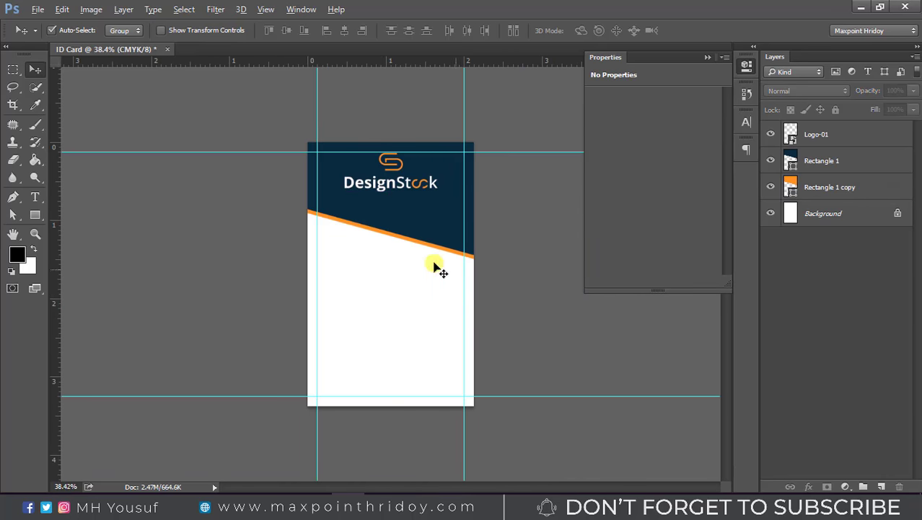
pyautogui.click(35, 215)
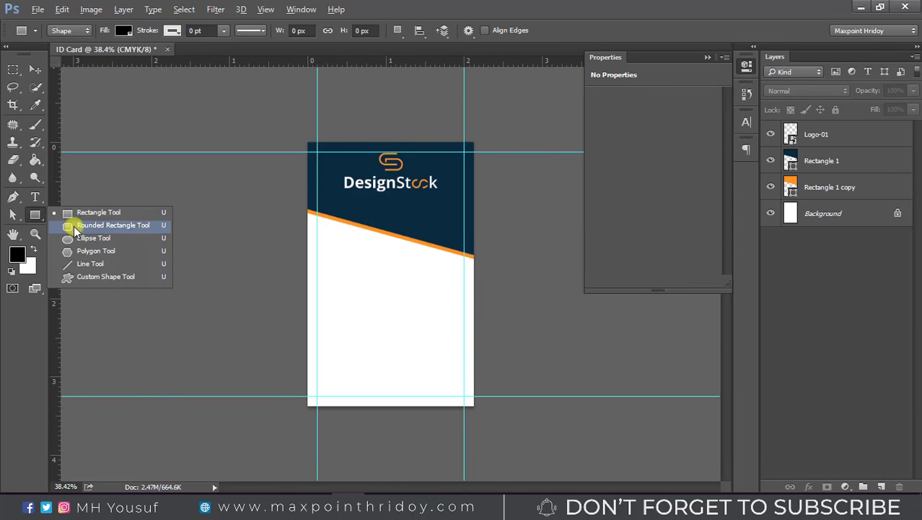
pyautogui.click(79, 235)
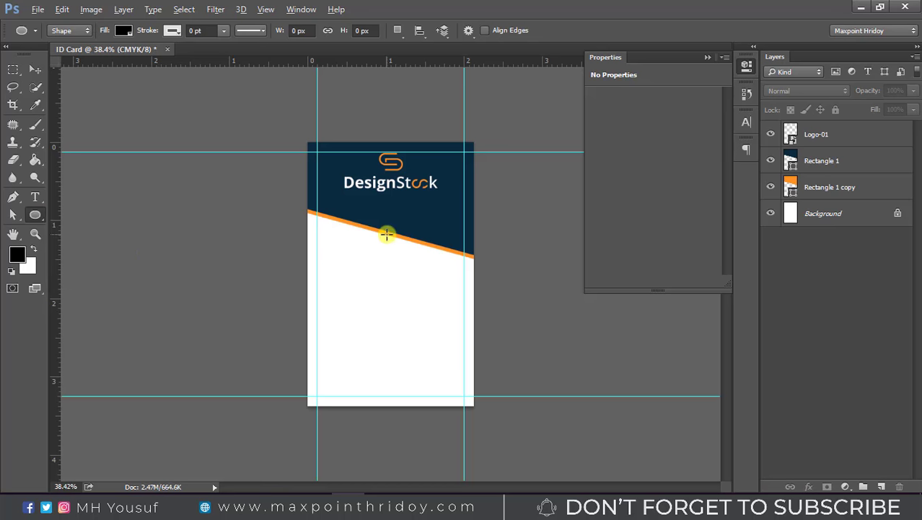
pyautogui.click(841, 162)
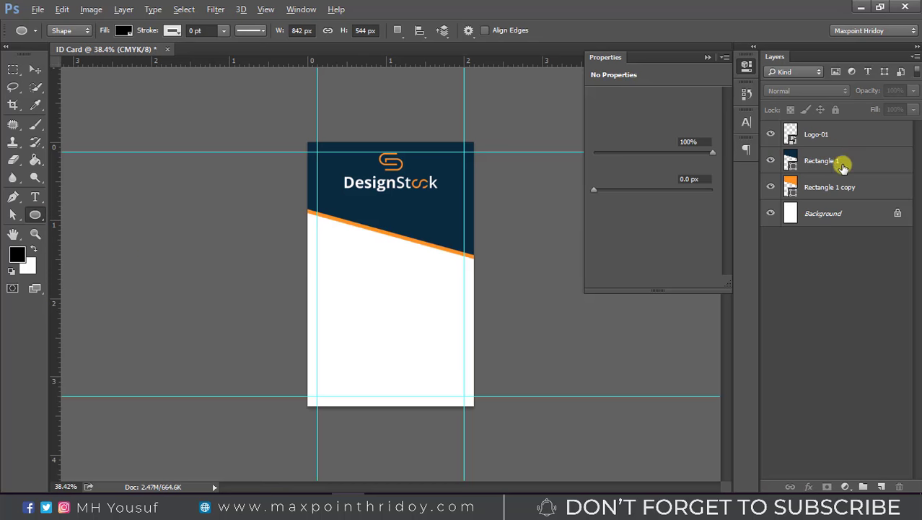
pyautogui.keyDown('shift'); pyautogui.click(841, 191); pyautogui.keyUp('shift')
pyautogui.hotkey('ctrl', 'g')
pyautogui.write('Shape')
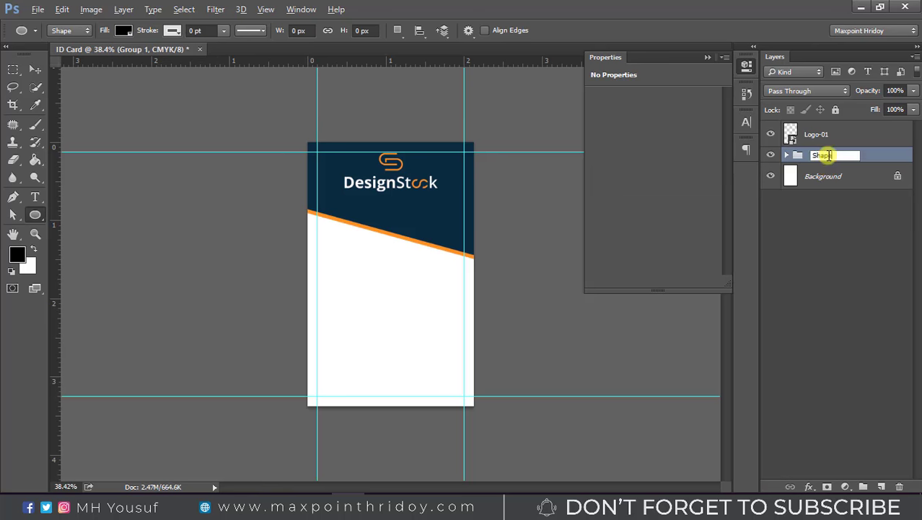
pyautogui.press('Return')
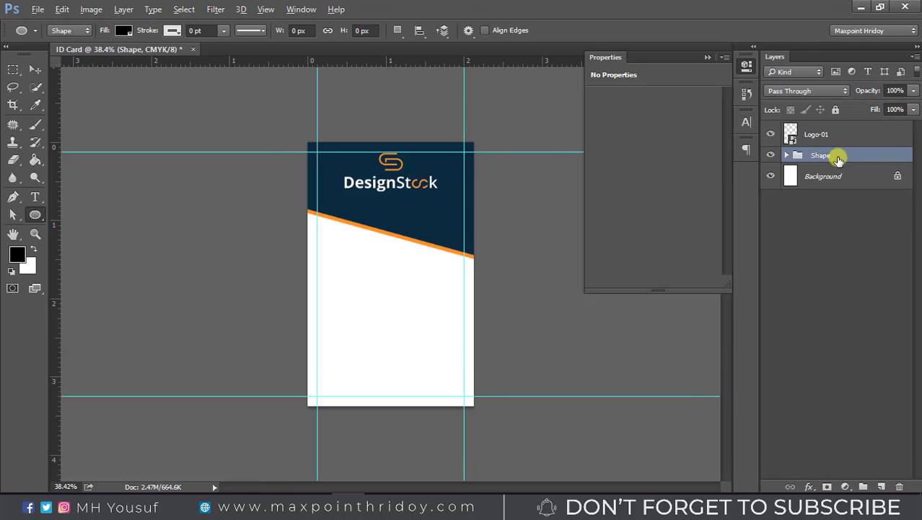
pyautogui.click(824, 134)
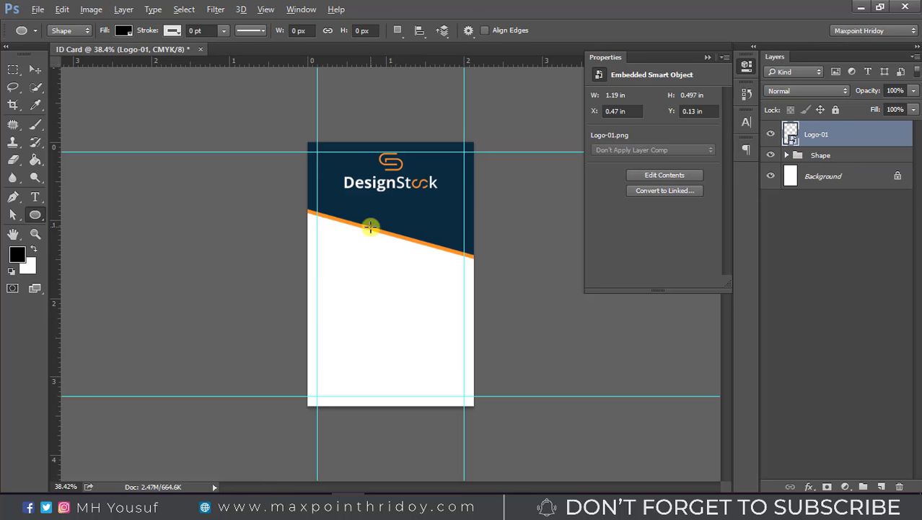
# - Draw a black circle over the diagonal edge and move it under the logo
pyautogui.moveTo(370, 226); pyautogui.dragTo(420, 257)
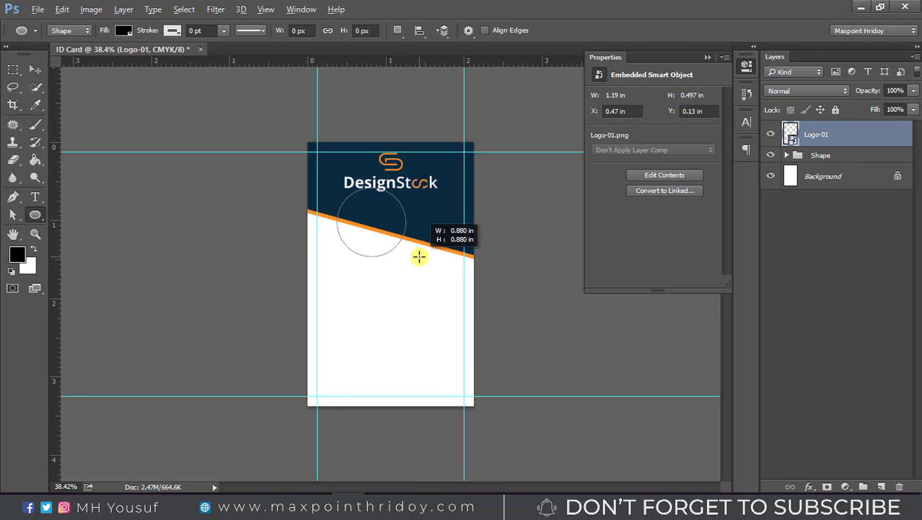
pyautogui.moveTo(420, 257); pyautogui.dragTo(414, 253)
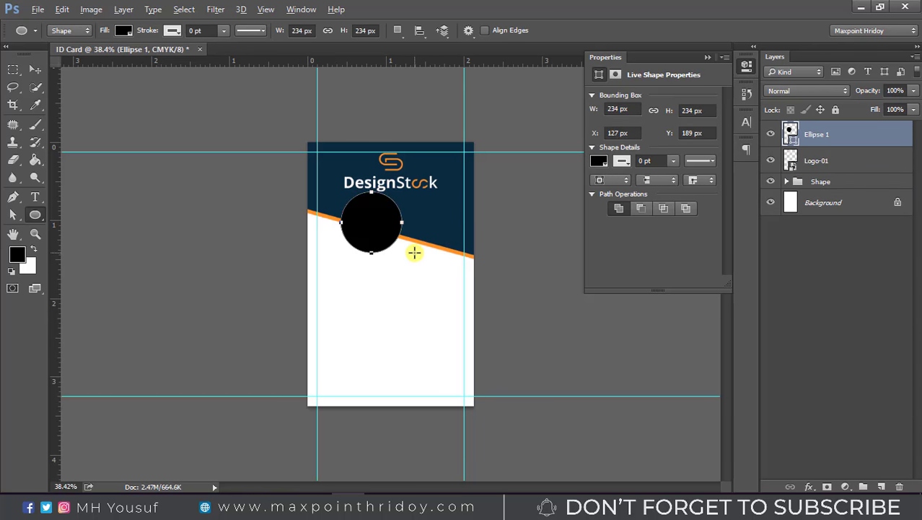
pyautogui.press('v')
pyautogui.moveTo(370, 229); pyautogui.dragTo(388, 236)
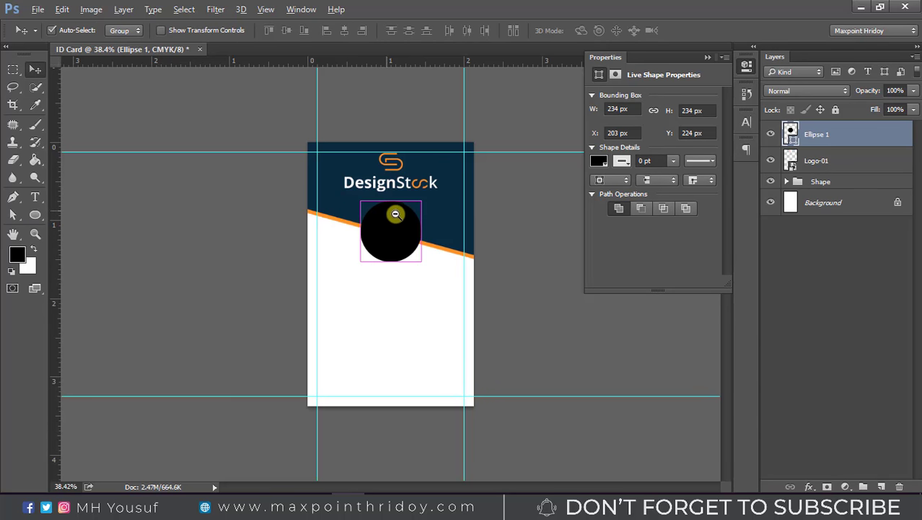
pyautogui.scroll(1, 387, 234)
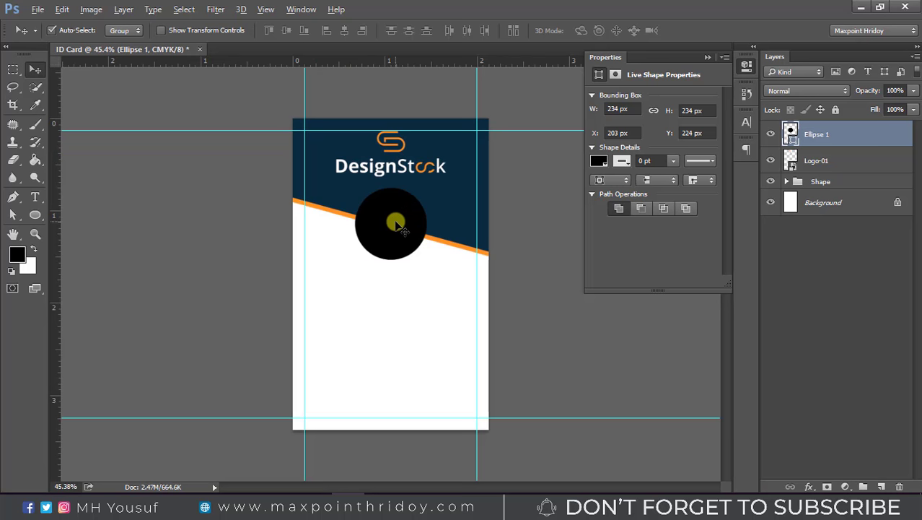
# - Enlarge the circle slightly and give it a 3 pt light outline
pyautogui.hotkey('ctrl', 't')
pyautogui.moveTo(426, 259); pyautogui.dragTo(431, 266)
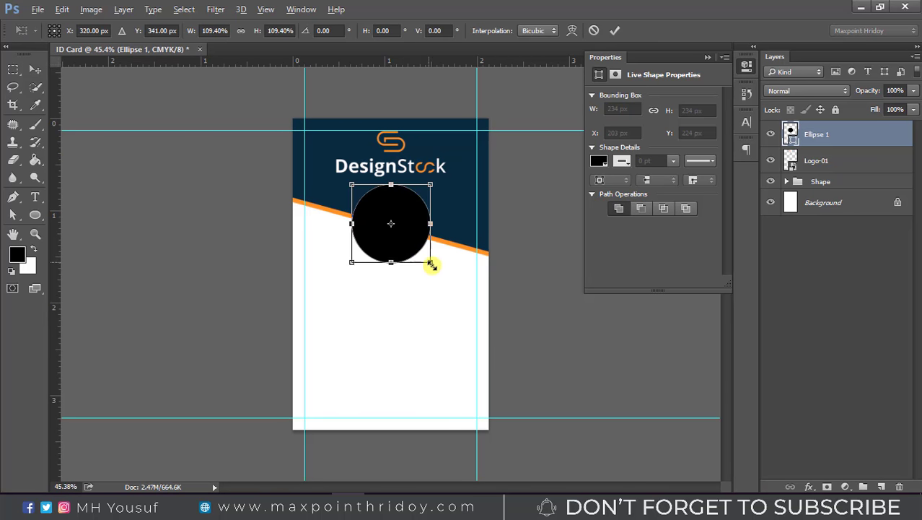
pyautogui.press('Return')
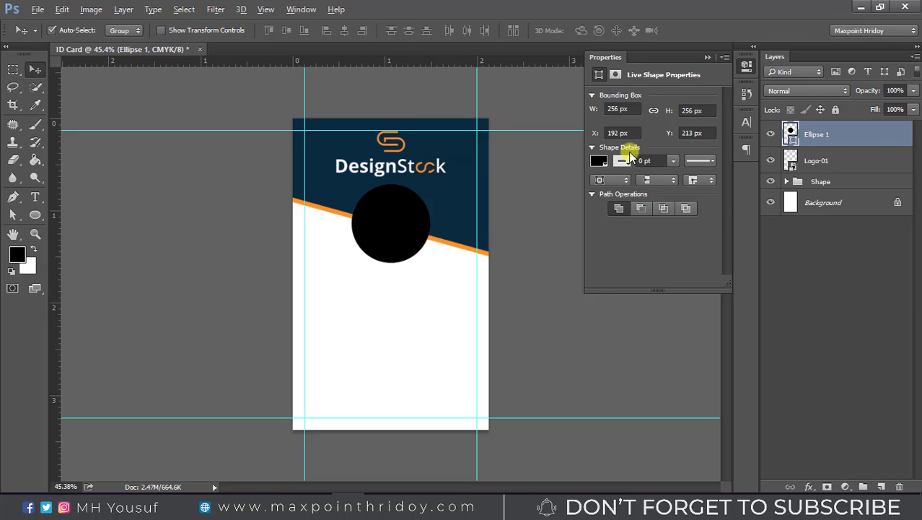
pyautogui.click(621, 160)
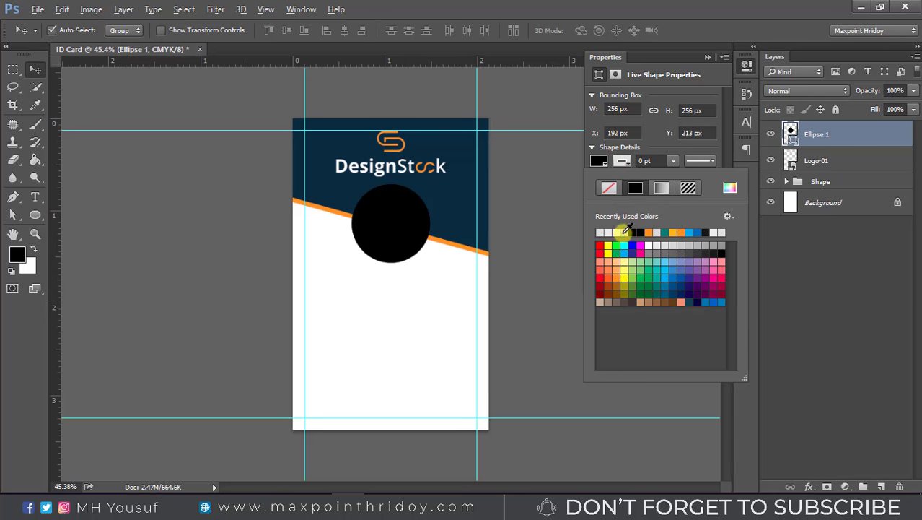
pyautogui.click(659, 160)
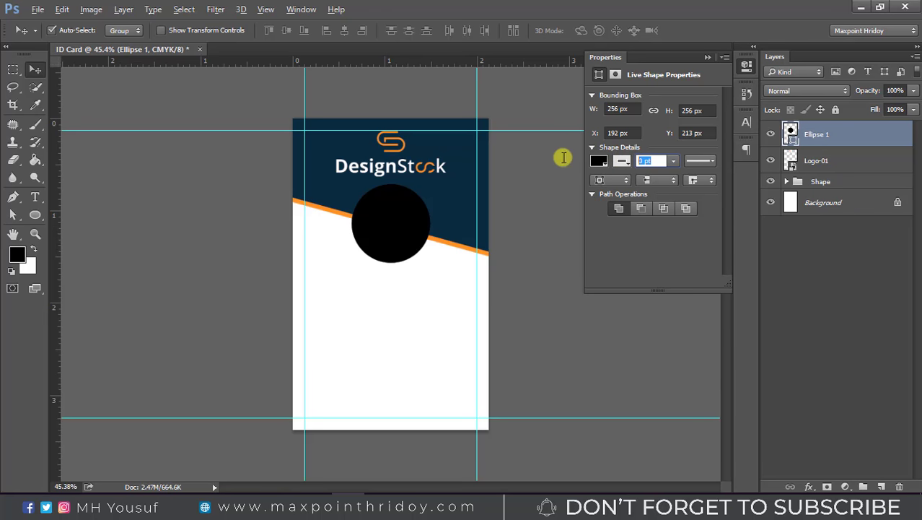
pyautogui.write('3')
pyautogui.press('Return')
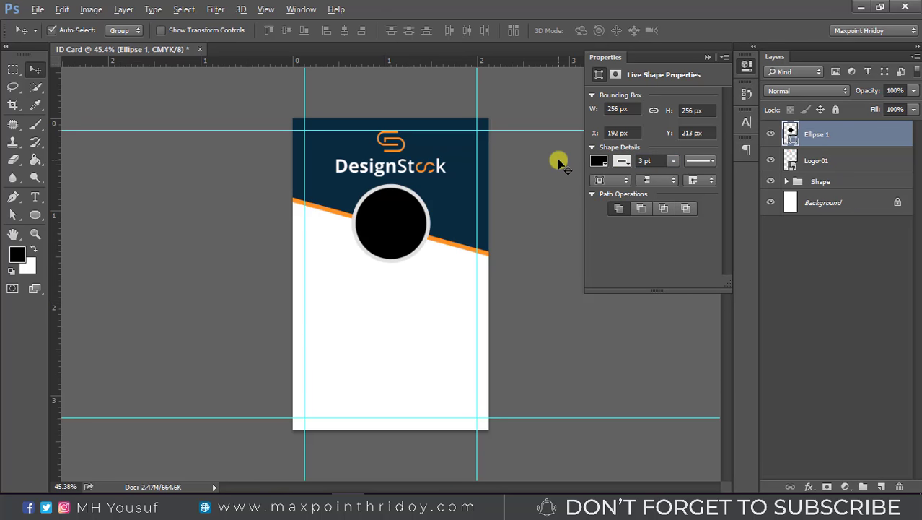
pyautogui.click(38, 9)
# - Place the photo 3.jpg embedded, scaled and positioned over the circle
pyautogui.click(65, 229)
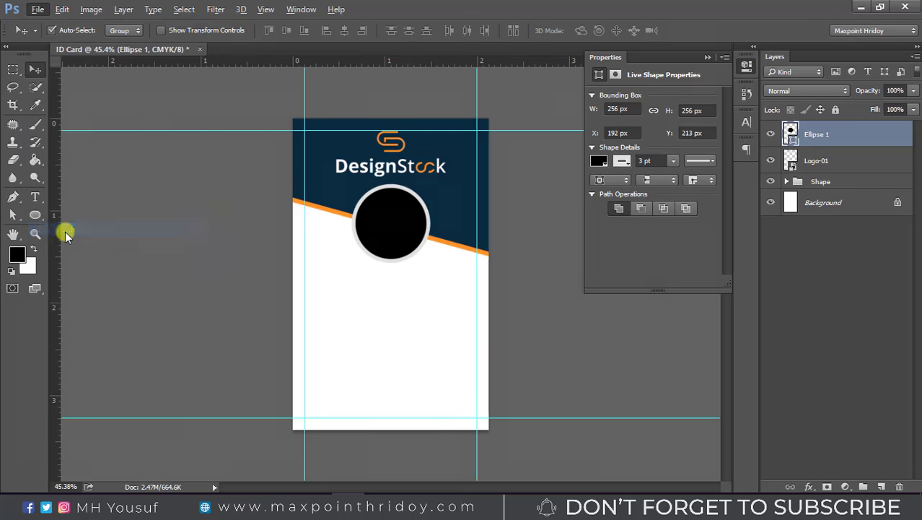
pyautogui.click(148, 101)
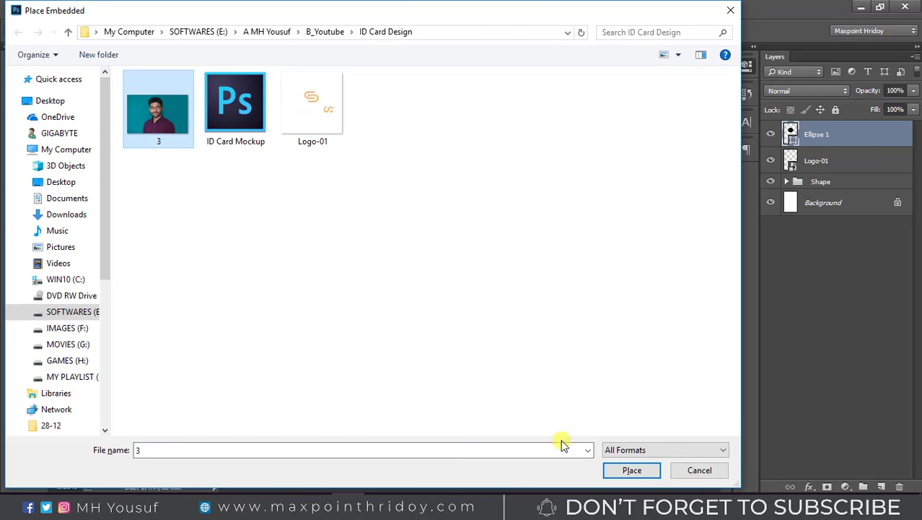
pyautogui.click(630, 470)
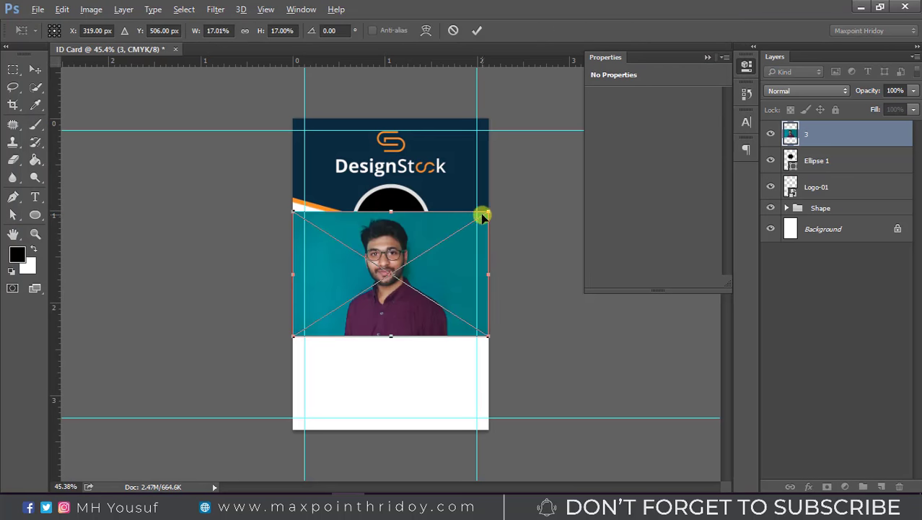
pyautogui.moveTo(488, 208)
pyautogui.mouseDown()
pyautogui.moveTo(446, 258)
pyautogui.moveTo(453, 249)
pyautogui.mouseUp()
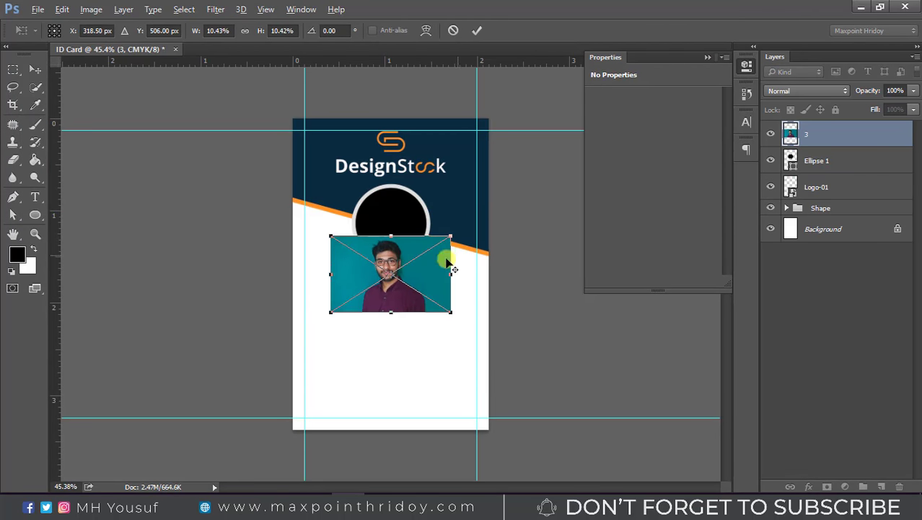
pyautogui.moveTo(404, 283); pyautogui.dragTo(403, 236)
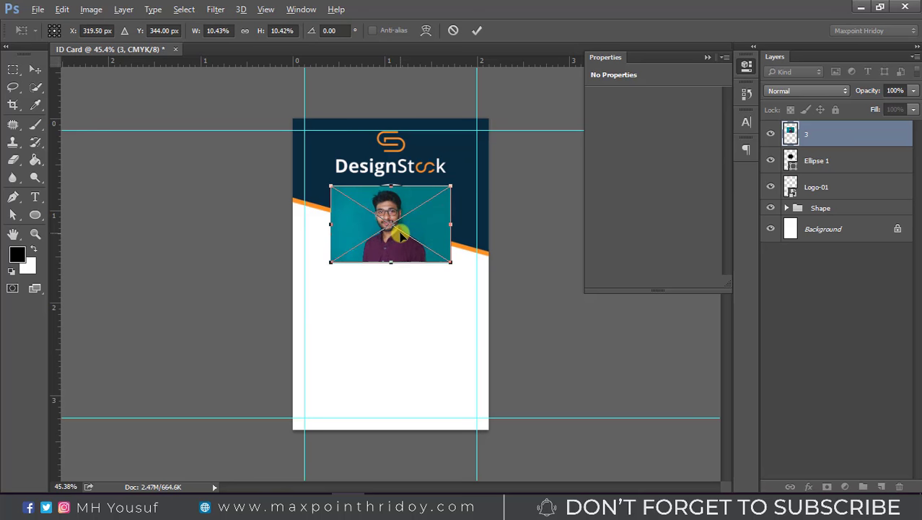
pyautogui.click(477, 30)
# - Clip the photo to the Ellipse 1 circle and enlarge it to fill the circle
pyautogui.rightClick(858, 139)
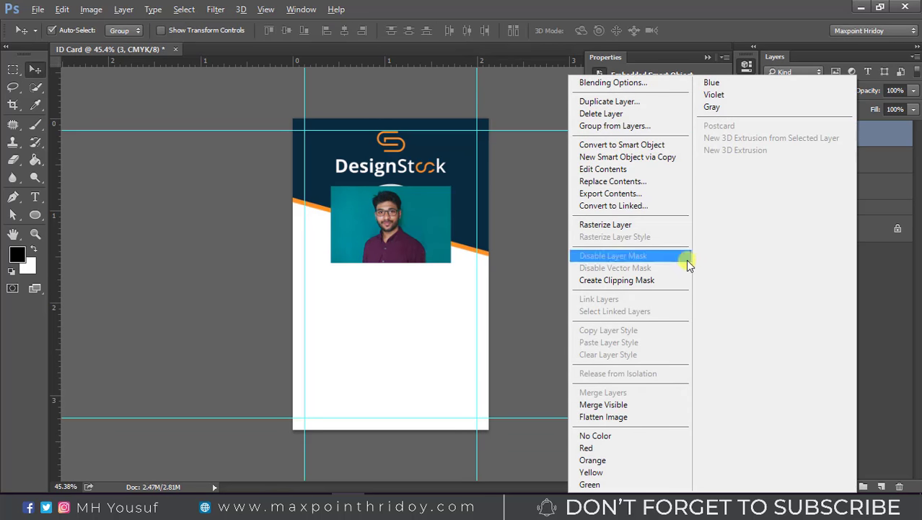
pyautogui.click(612, 283)
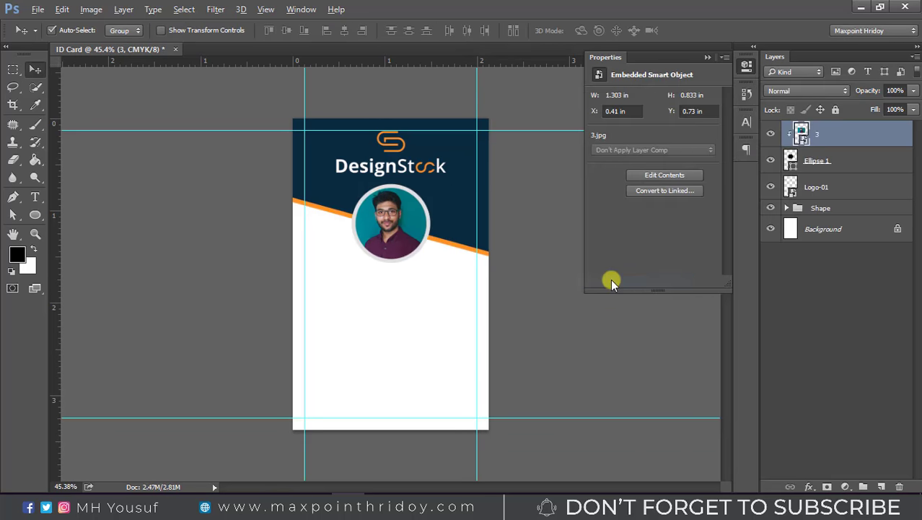
pyautogui.moveTo(397, 222); pyautogui.dragTo(395, 221)
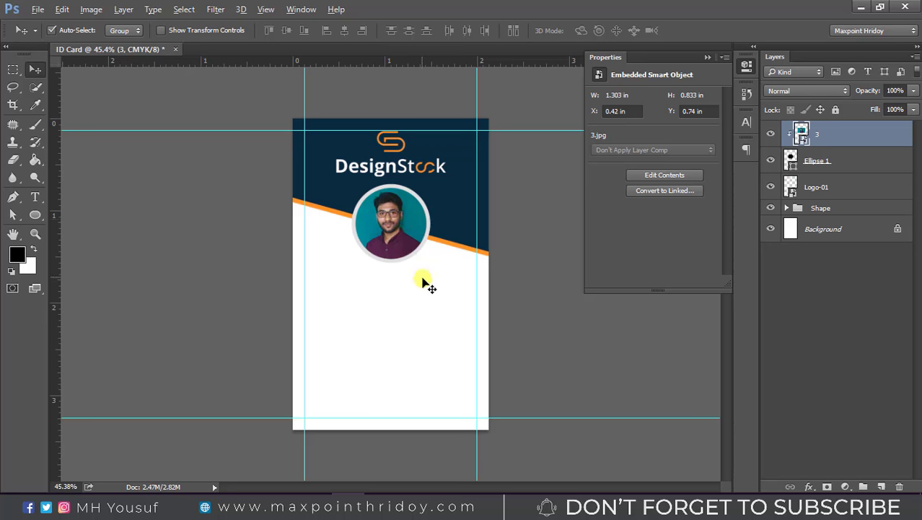
pyautogui.hotkey('ctrl', 't')
pyautogui.moveTo(453, 265)
pyautogui.mouseDown()
pyautogui.moveTo(460, 271)
pyautogui.moveTo(450, 270)
pyautogui.mouseUp()
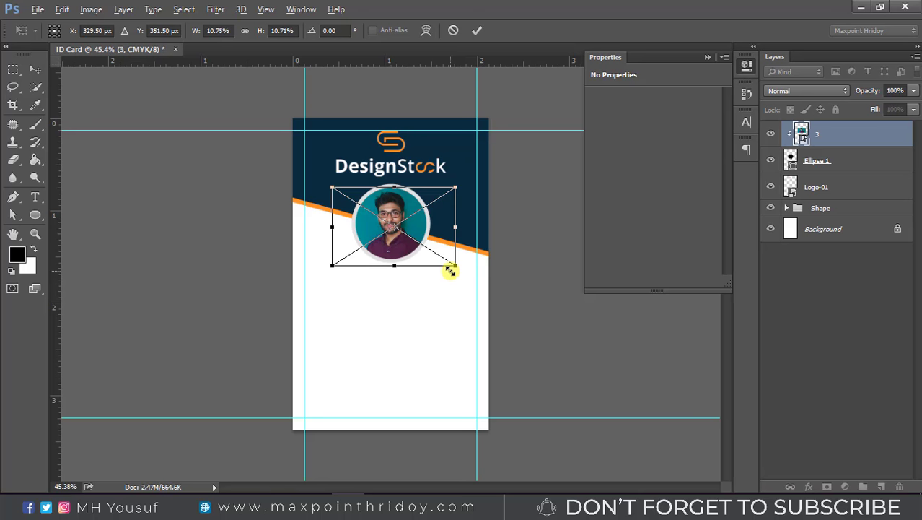
pyautogui.press('Left')
pyautogui.press('Left')
pyautogui.press('Left')
pyautogui.press('Left')
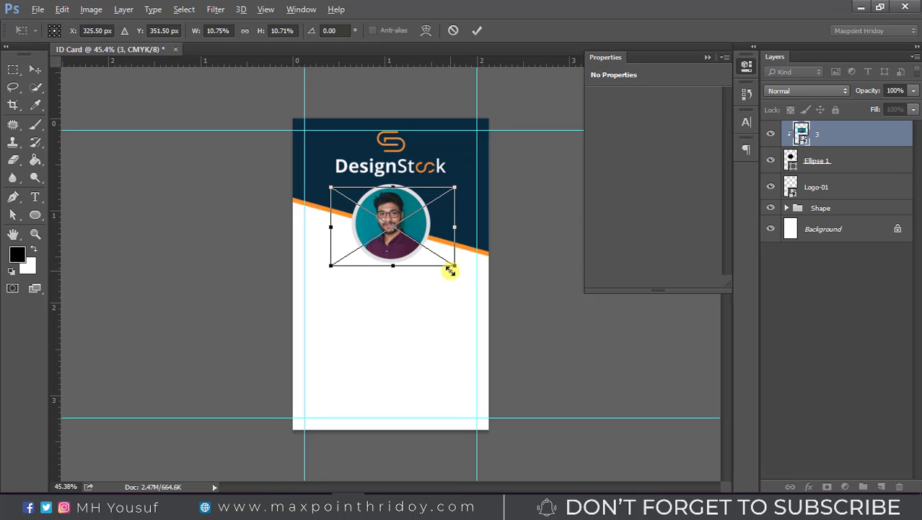
pyautogui.press('Return')
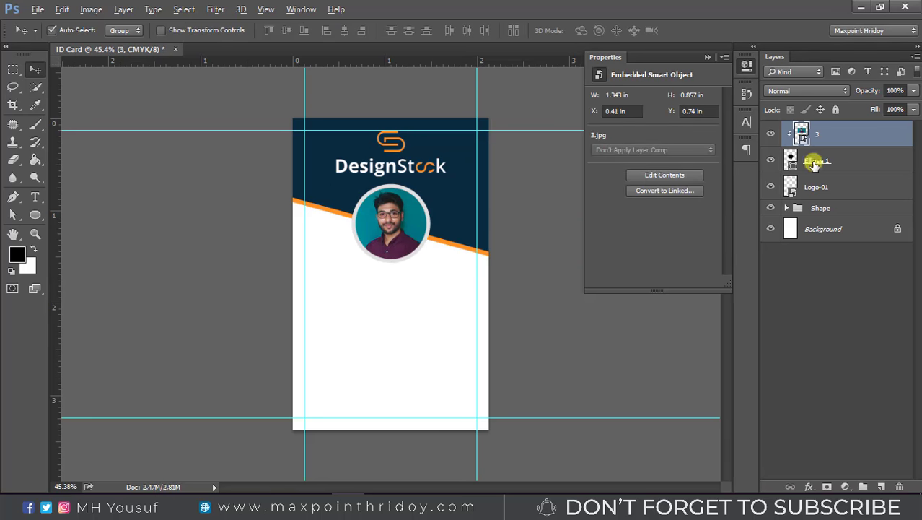
# - Group the portrait photo and Ellipse 1 circle layers into a group named Pic
pyautogui.keyDown('shift'); pyautogui.click(823, 162); pyautogui.keyUp('shift')
pyautogui.hotkey('ctrl', 'g')
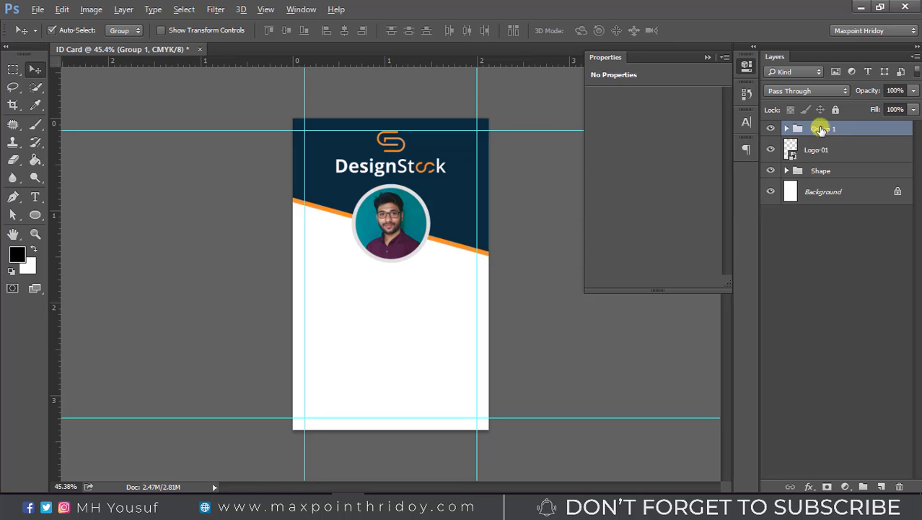
pyautogui.doubleClick(822, 127)
pyautogui.write('c')
pyautogui.press('Return')
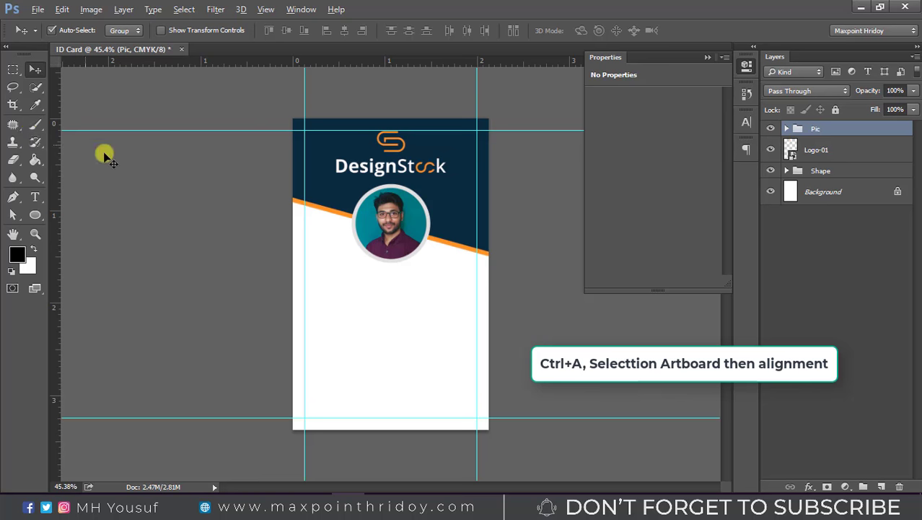
# - Centre the Pic group horizontally against the whole card canvas
pyautogui.hotkey('ctrl', 'a')
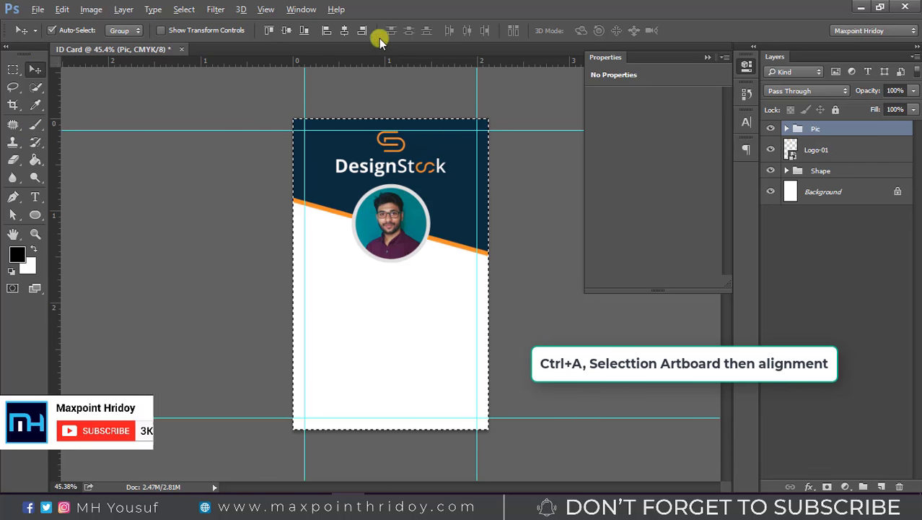
pyautogui.click(344, 32)
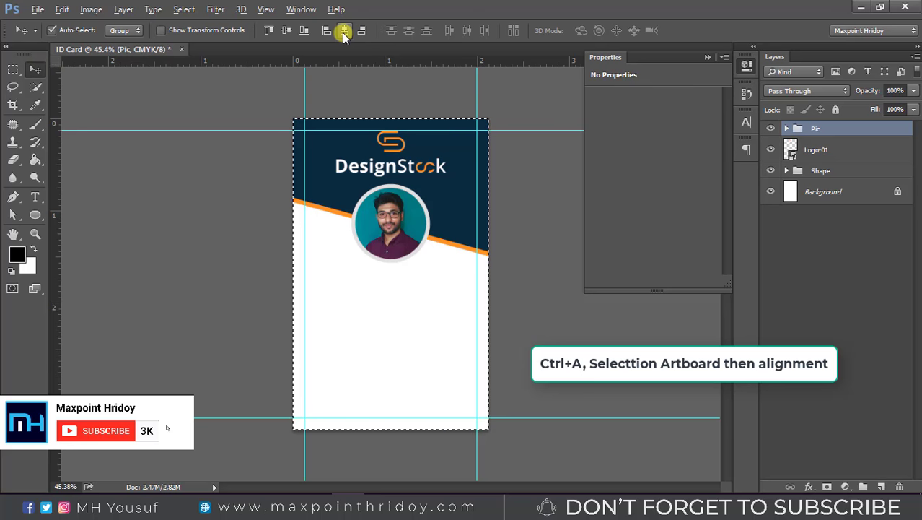
pyautogui.hotkey('ctrl', 'd')
# - Nudge the Shape stripe and Pic photo groups together a few pixels lower with Shift+arrow keys
pyautogui.click(525, 229)
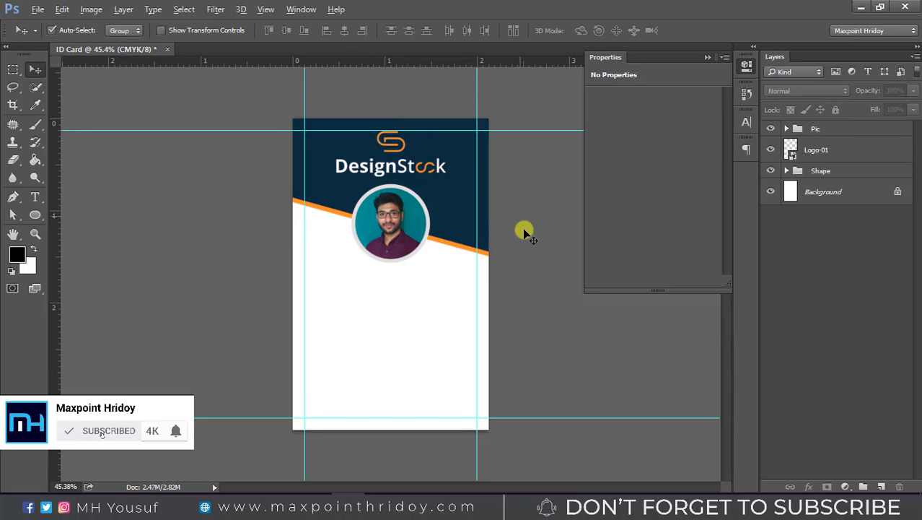
pyautogui.click(830, 169)
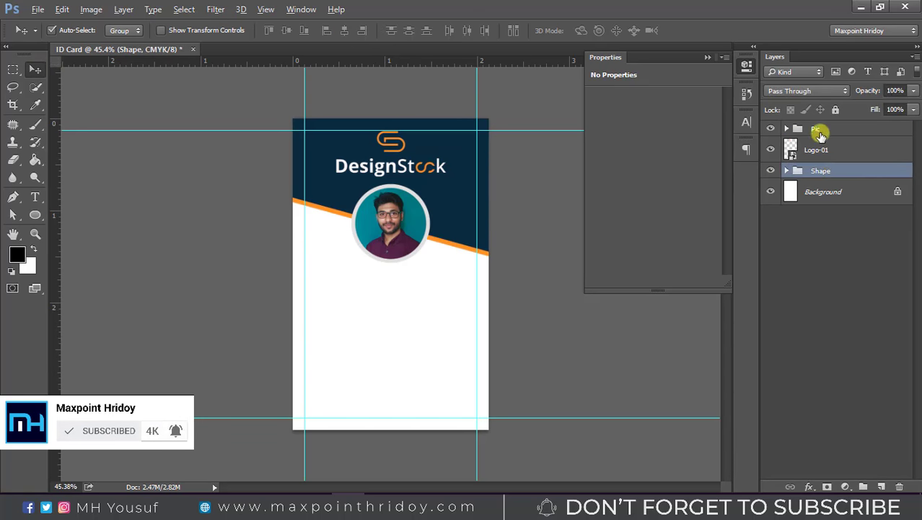
pyautogui.keyDown('ctrl'); pyautogui.click(819, 130); pyautogui.keyUp('ctrl')
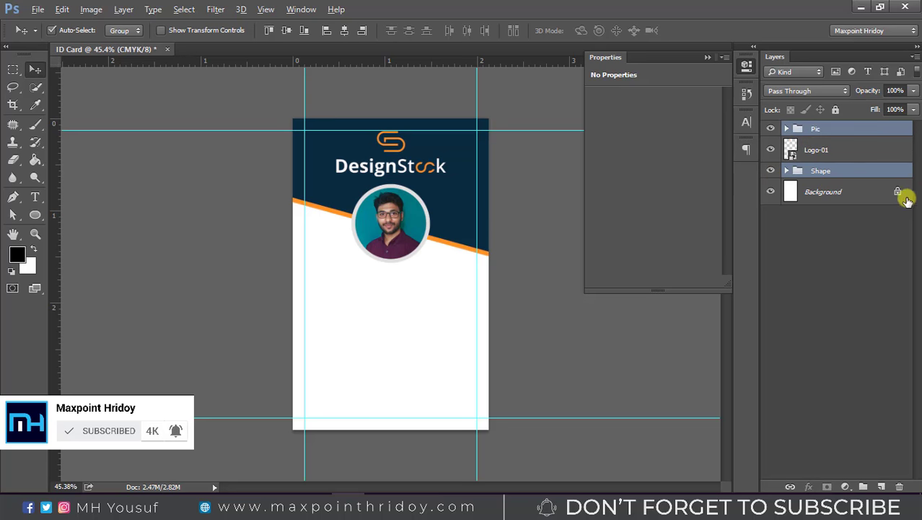
pyautogui.hotkey('shift', 'Down')
pyautogui.hotkey('shift', 'Down')
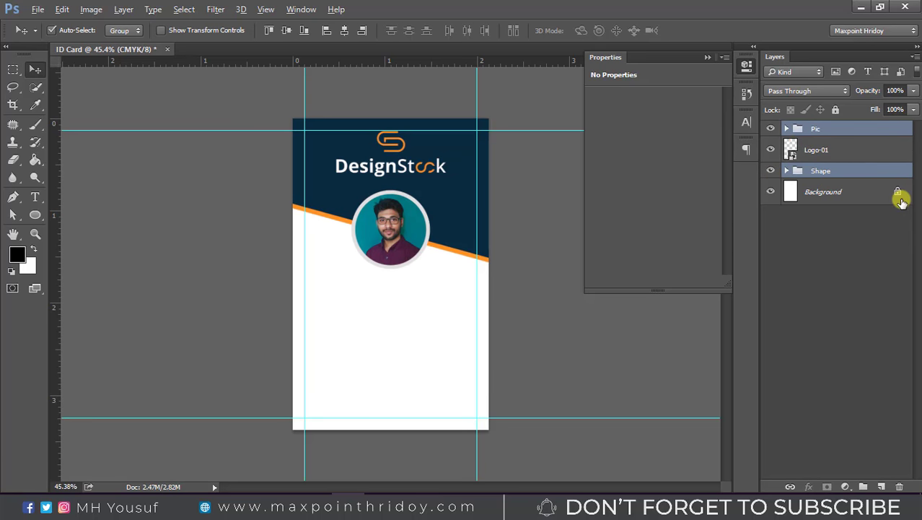
pyautogui.hotkey('shift', 'Down')
pyautogui.hotkey('ctrl', 'z')
pyautogui.hotkey('shift', 'Up')
pyautogui.hotkey('shift', 'Up')
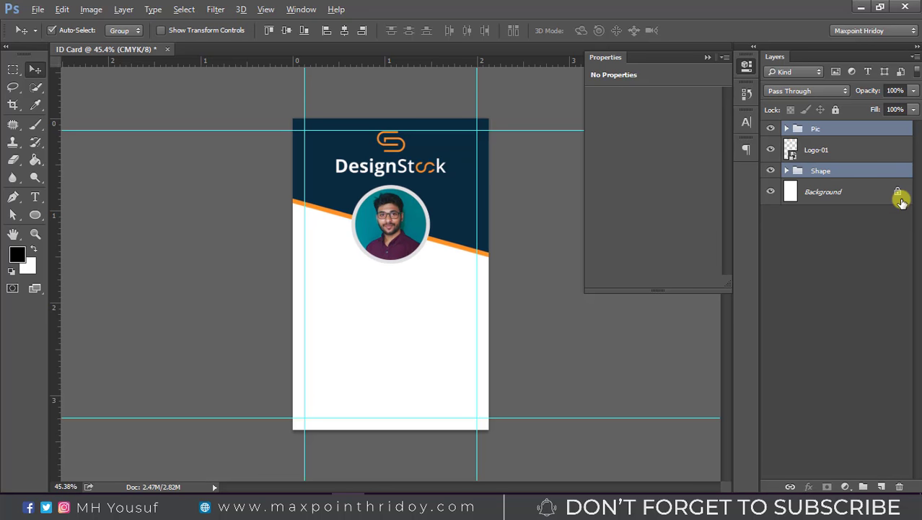
pyautogui.hotkey('shift', 'Down')
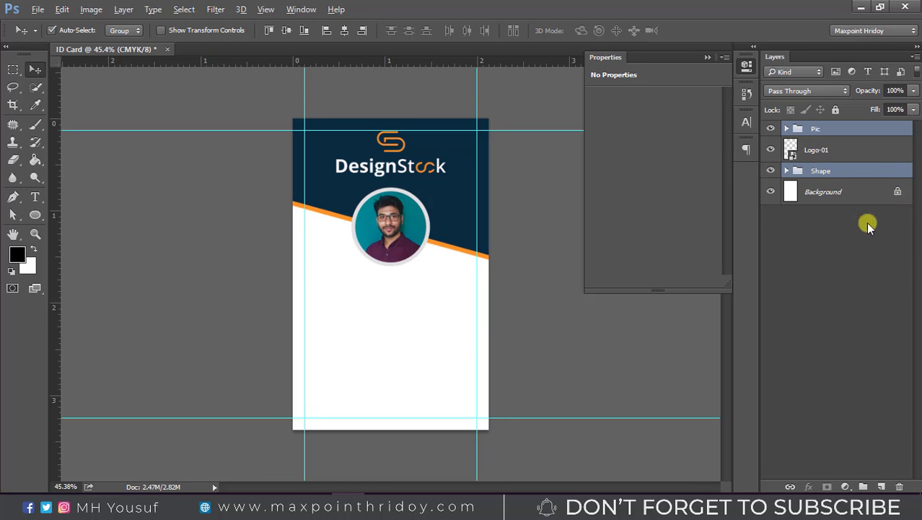
pyautogui.click(549, 341)
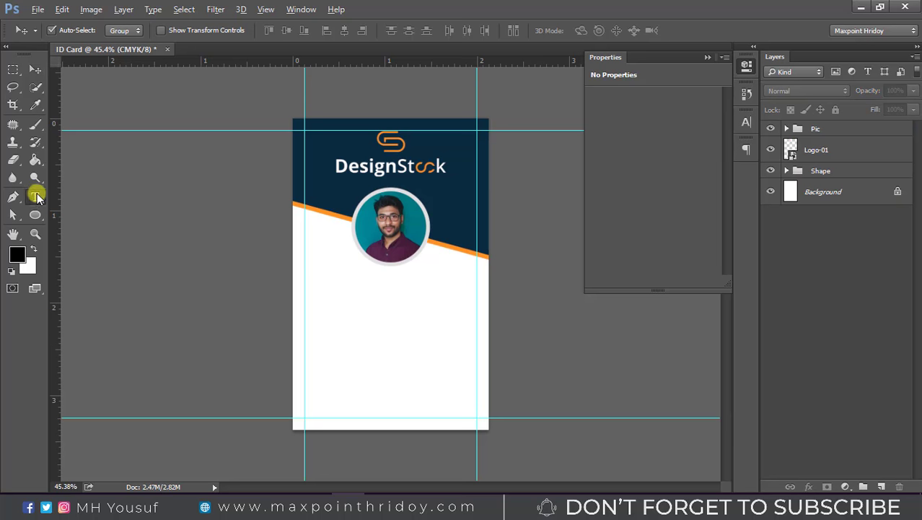
pyautogui.click(34, 196)
# - Type the cardholder's name and 'Graphic Designer' as two lines below the photo
pyautogui.scroll(2, 387, 306)
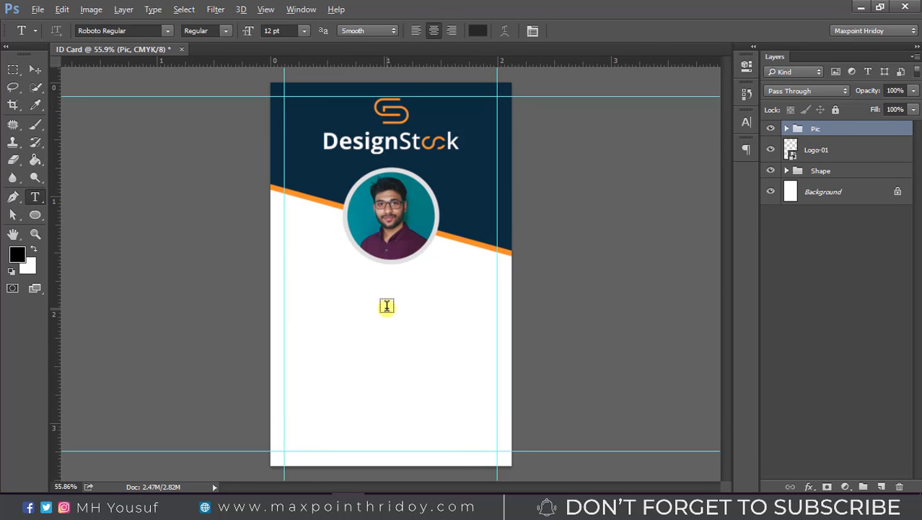
pyautogui.click(387, 306)
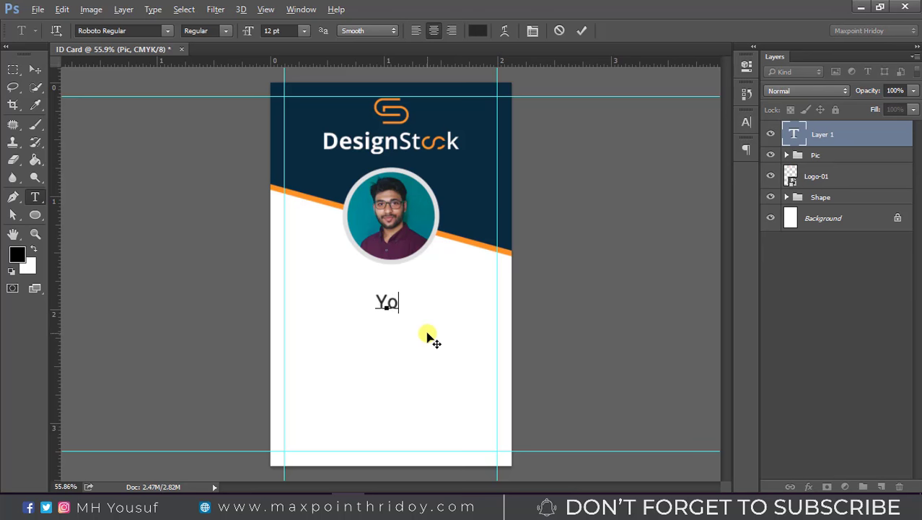
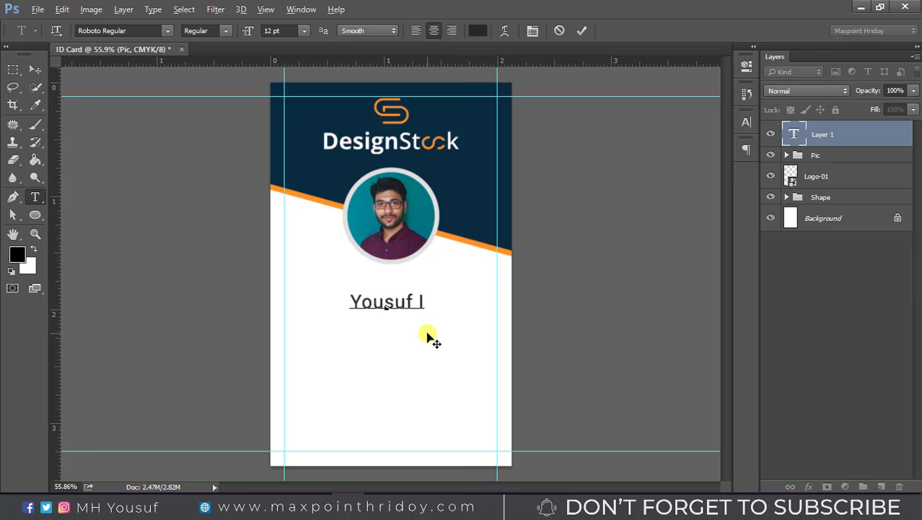
pyautogui.press('Return')
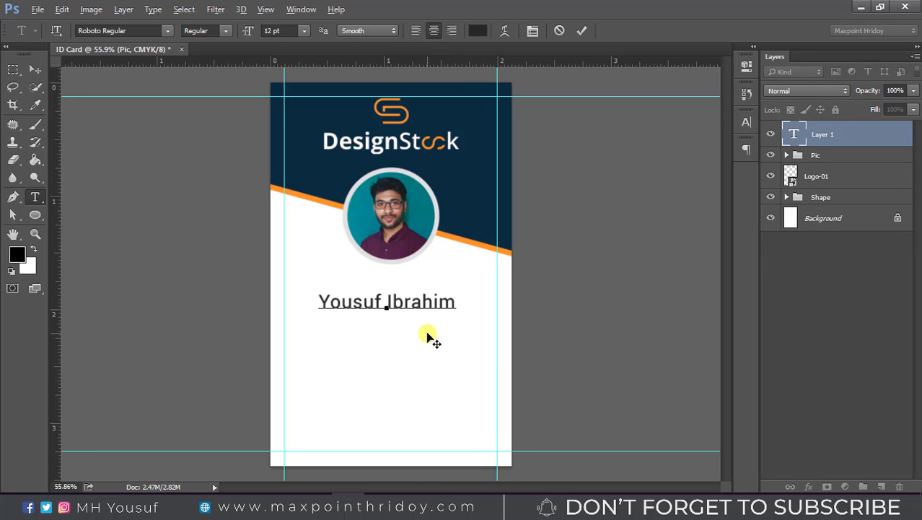
pyautogui.write('Graphic')
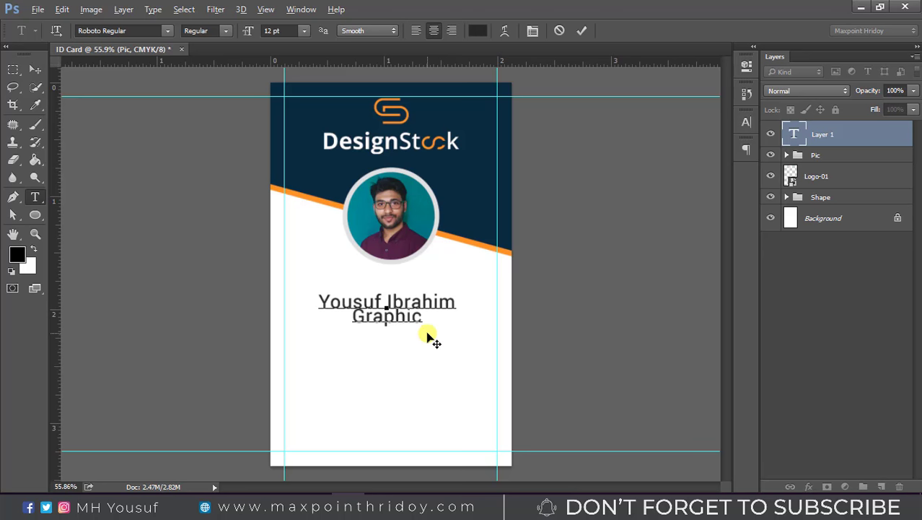
pyautogui.write(' Desig')
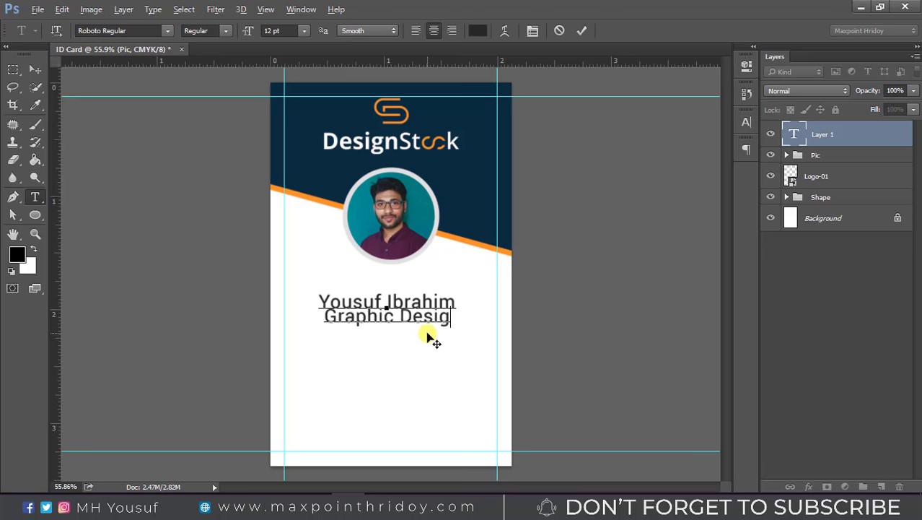
pyautogui.write('ner')
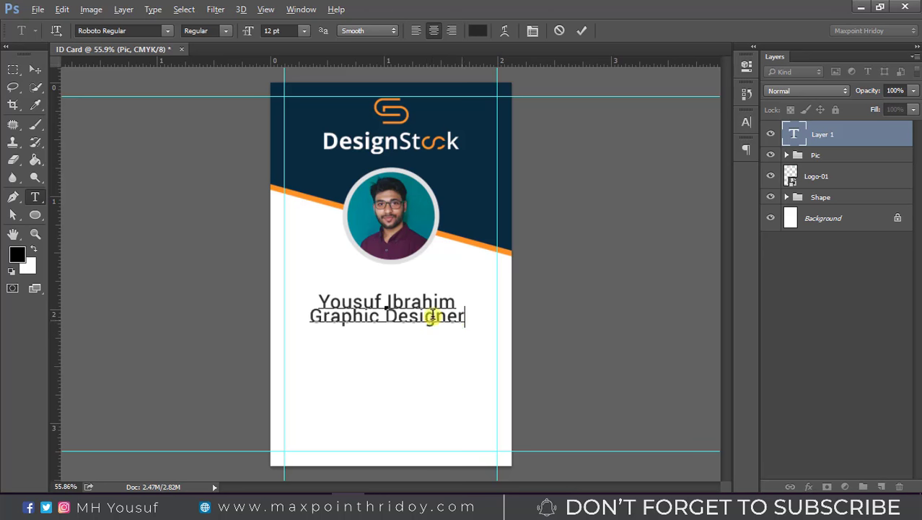
# - Set both text lines in Lato Bold
pyautogui.hotkey('ctrl', 'a')
pyautogui.click(148, 30)
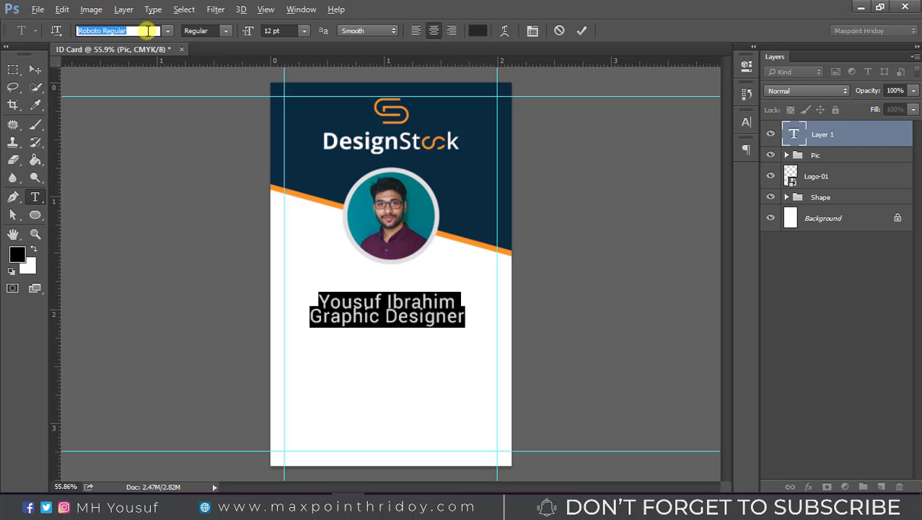
pyautogui.write('Lato')
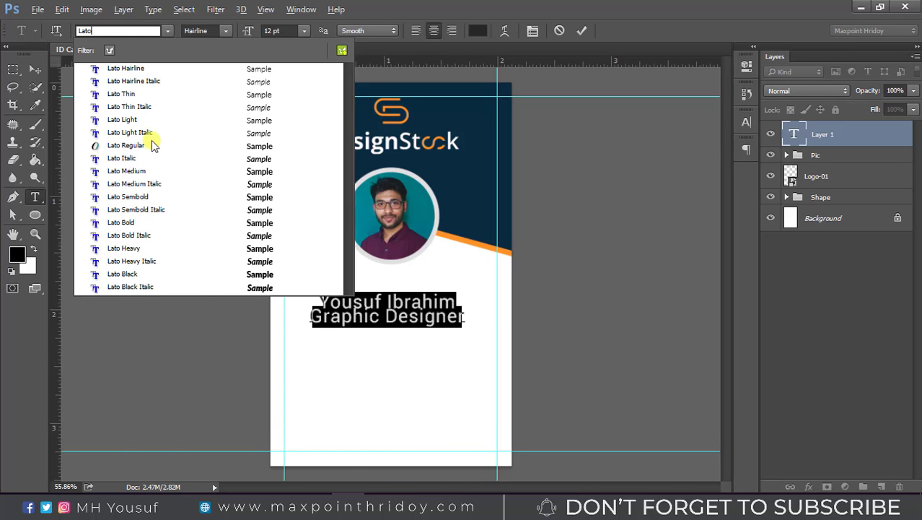
pyautogui.click(133, 223)
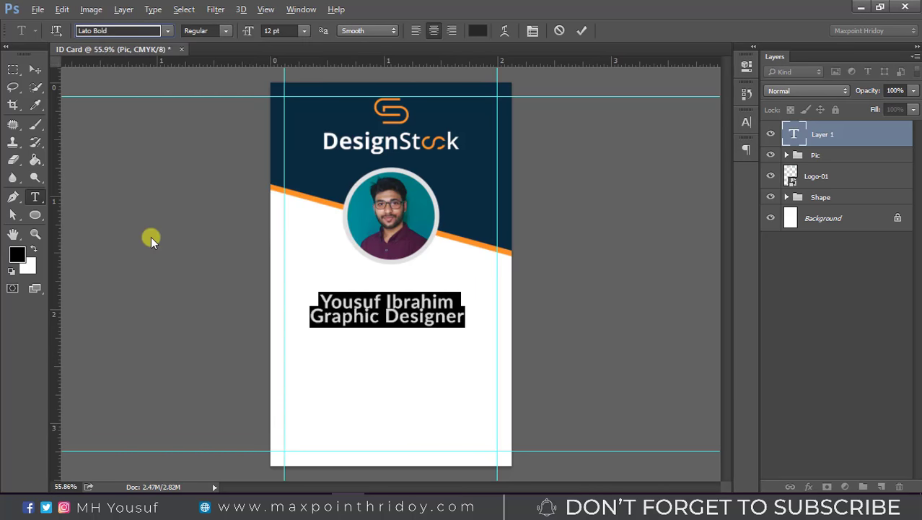
# - Give the name text 0 tracking, Optical kerning and All Caps
pyautogui.click(746, 122)
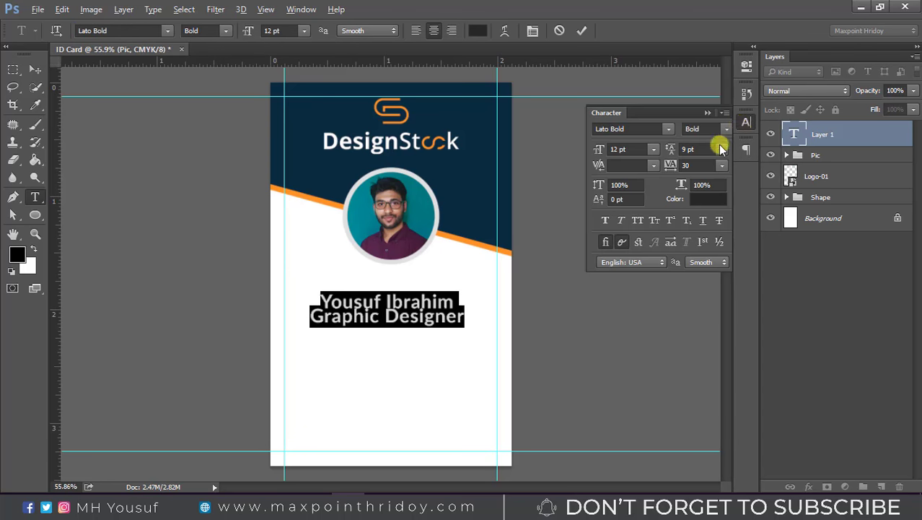
pyautogui.click(693, 165)
pyautogui.write('0')
pyautogui.press('Return')
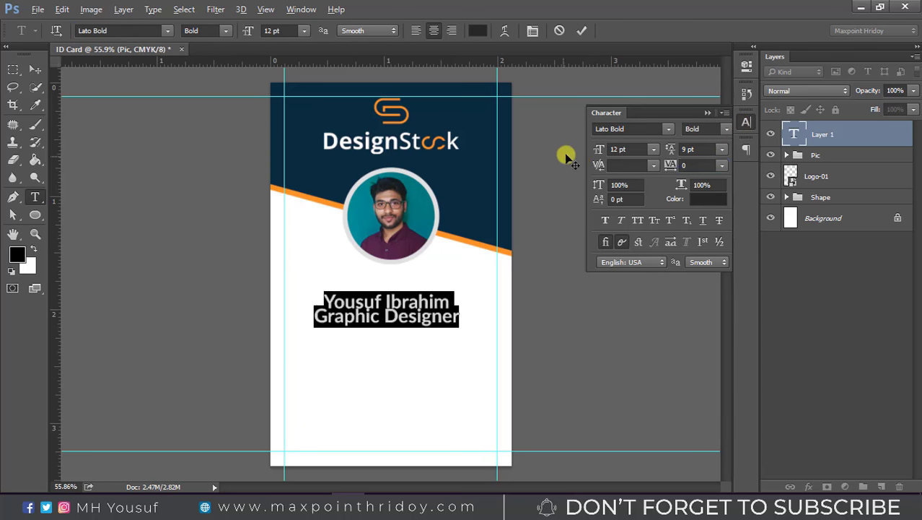
pyautogui.click(655, 167)
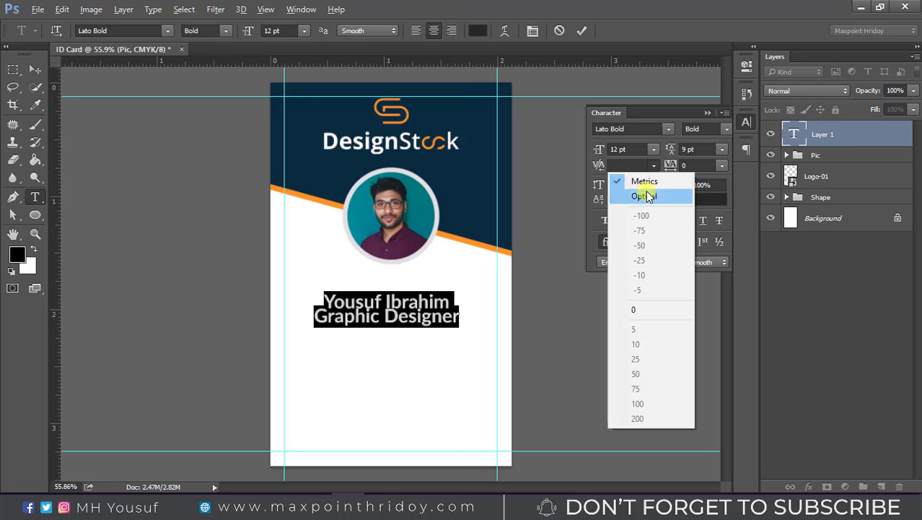
pyautogui.click(645, 195)
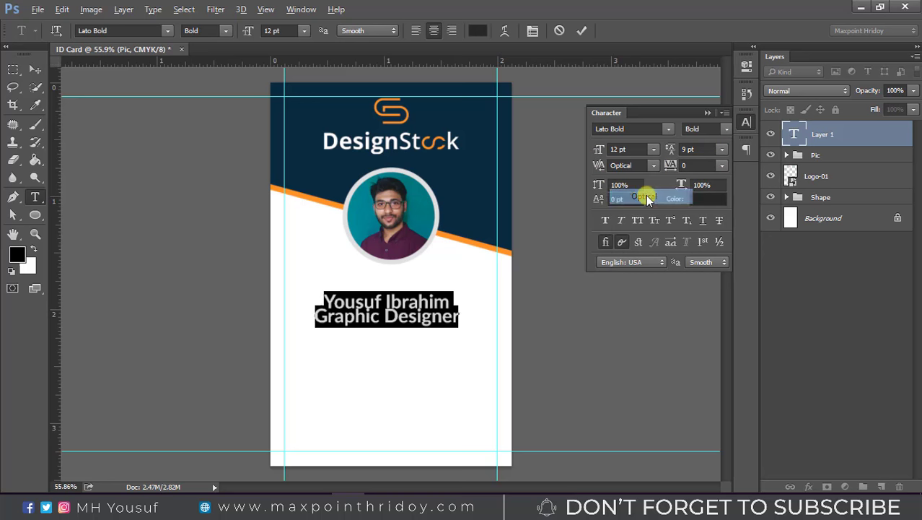
pyautogui.click(631, 148)
pyautogui.press('Return')
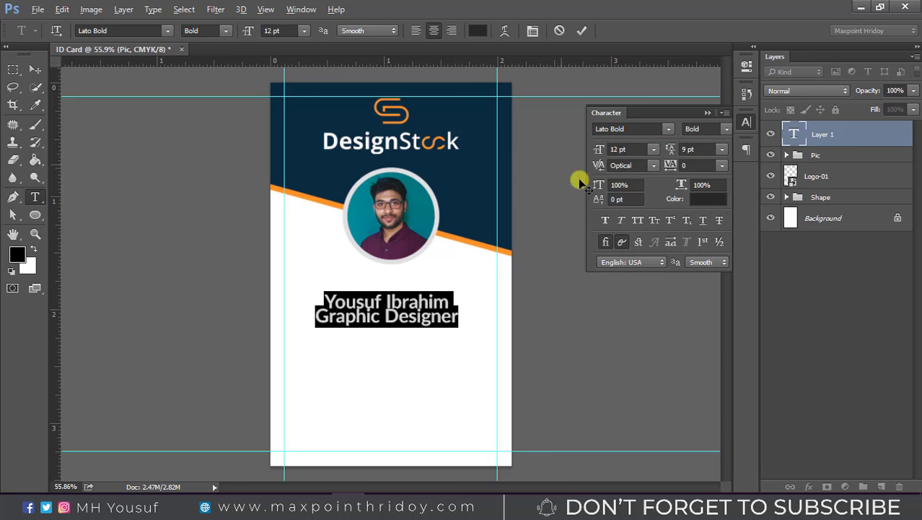
pyautogui.click(640, 220)
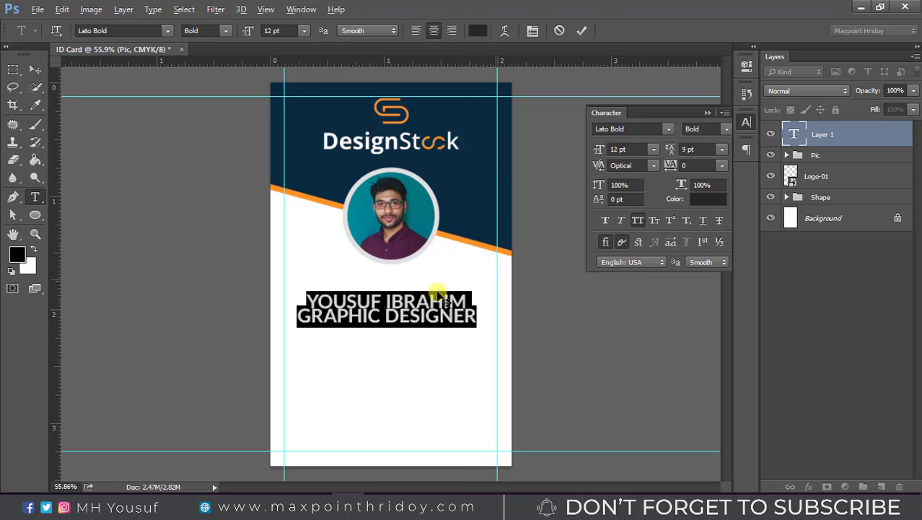
pyautogui.click(339, 316)
# - Make Graphic Designer Lato Regular 7 pt without caps, tracked 100
pyautogui.moveTo(299, 318); pyautogui.dragTo(477, 318)
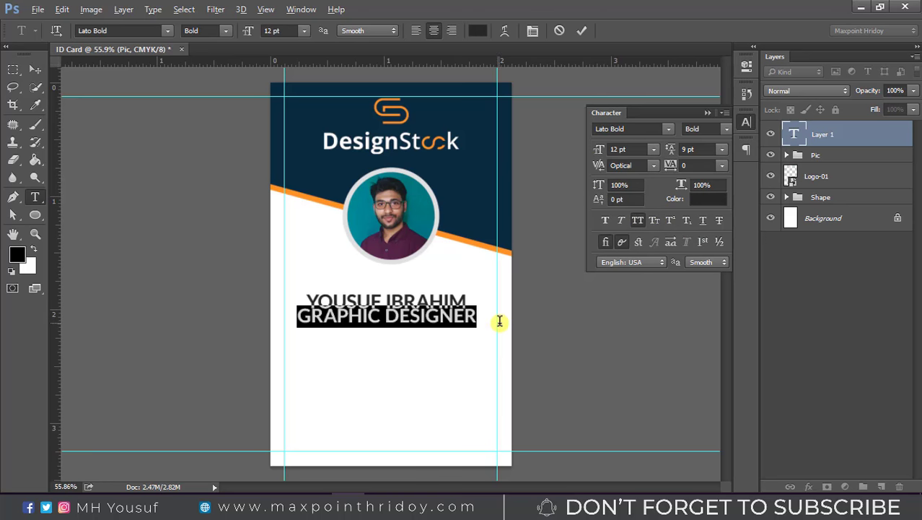
pyautogui.click(638, 220)
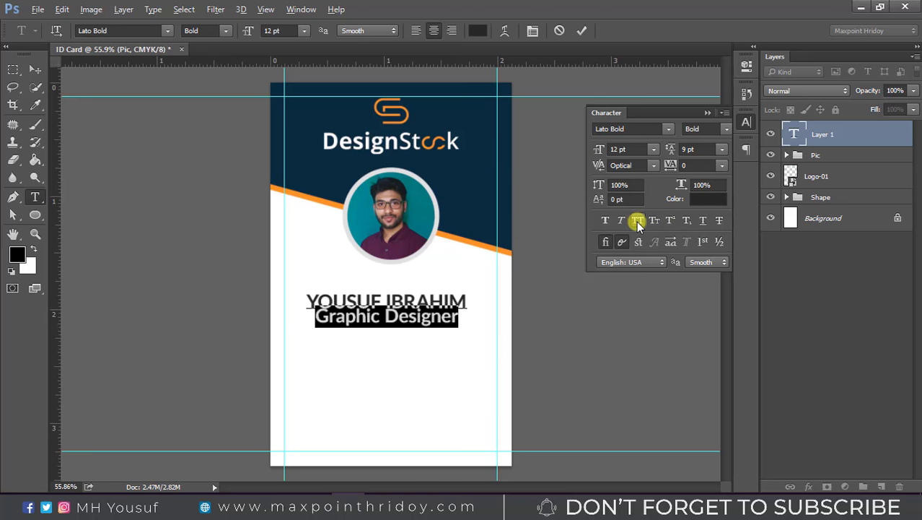
pyautogui.click(628, 150)
pyautogui.write('7')
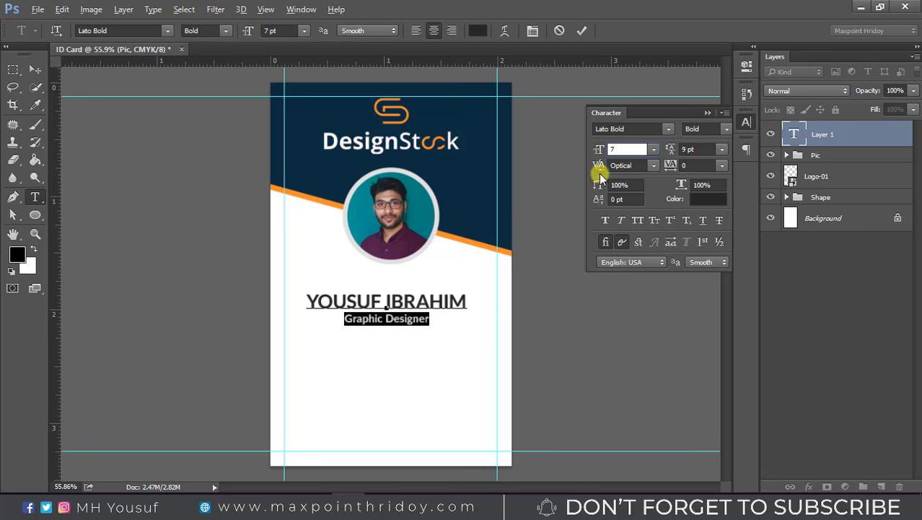
pyautogui.click(725, 128)
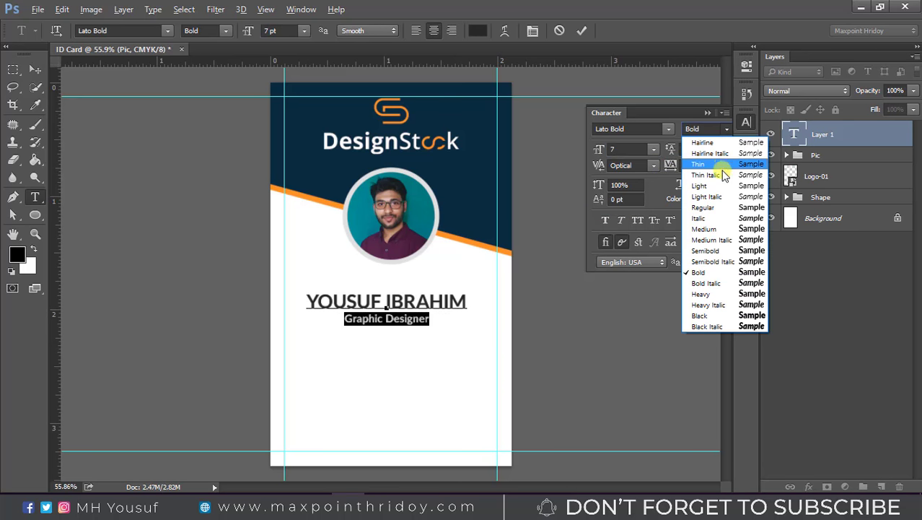
pyautogui.click(719, 208)
pyautogui.click(694, 165)
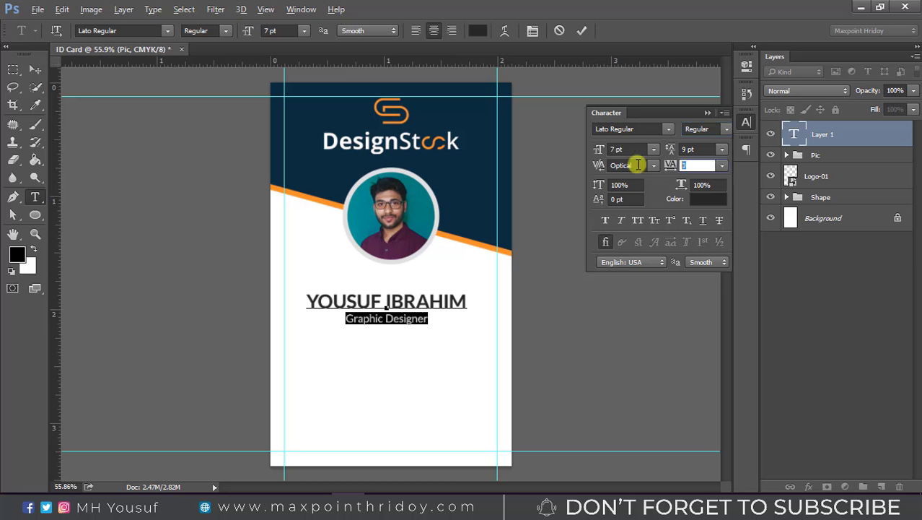
pyautogui.write('1')
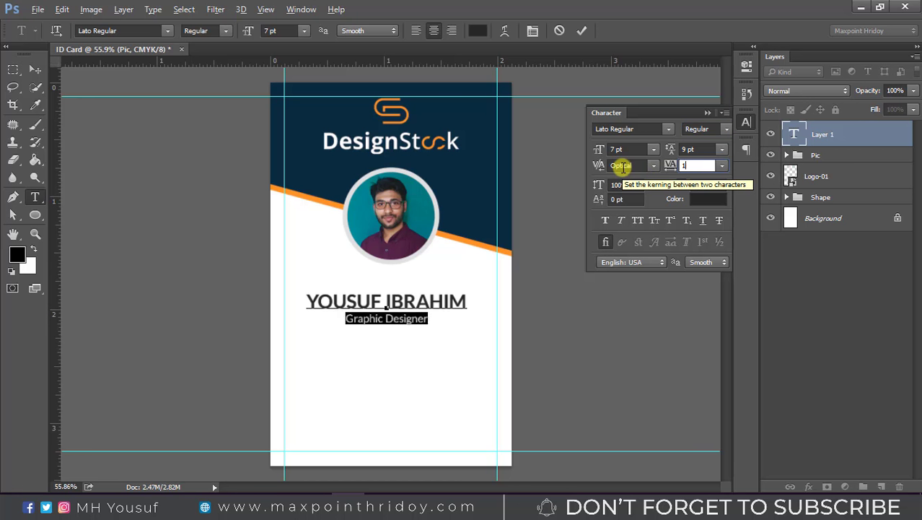
pyautogui.write('50100')
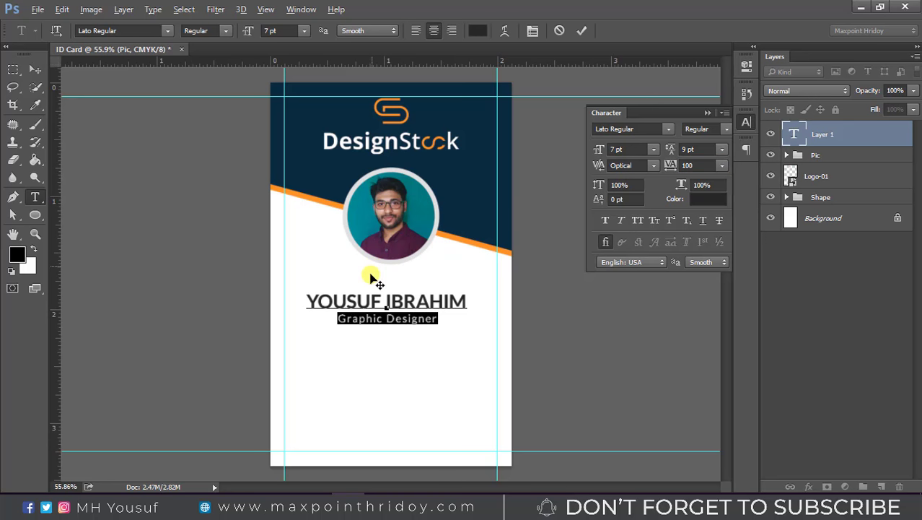
# - Resize the cardholder's name line to 11 pt
pyautogui.click(312, 304)
pyautogui.moveTo(312, 304); pyautogui.dragTo(527, 303)
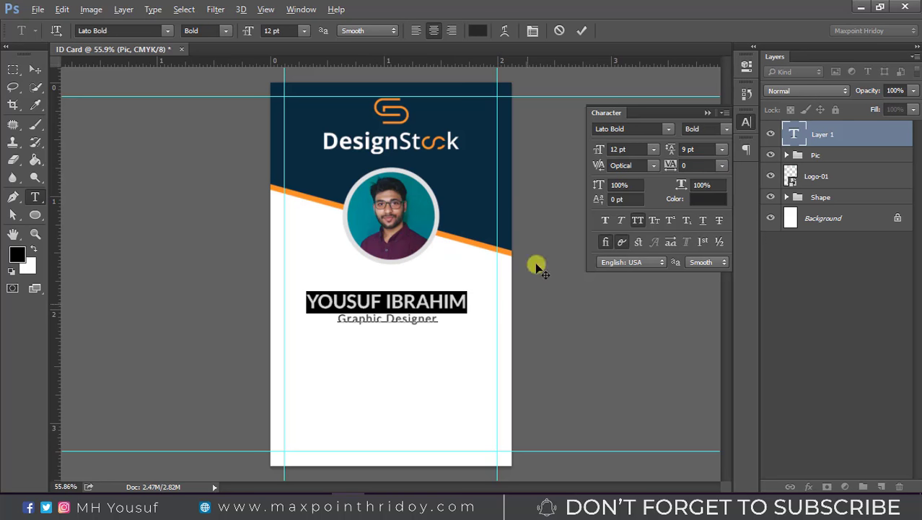
pyautogui.click(624, 149)
pyautogui.write('11')
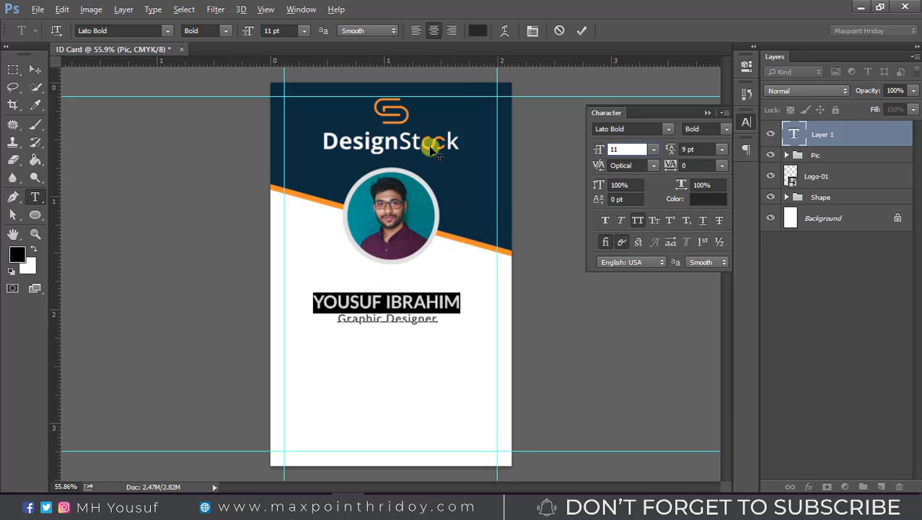
pyautogui.press('Return')
# - Nudge the name and job title block upward with Shift+Up
pyautogui.click(34, 70)
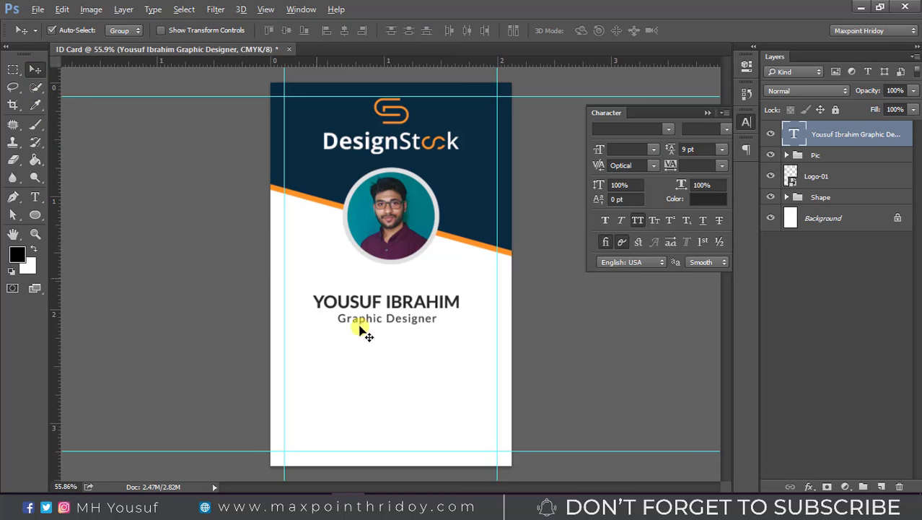
pyautogui.hotkey('shift', 'Up')
pyautogui.hotkey('shift', 'Up')
pyautogui.hotkey('shift', 'Up')
pyautogui.hotkey('shift', 'Up')
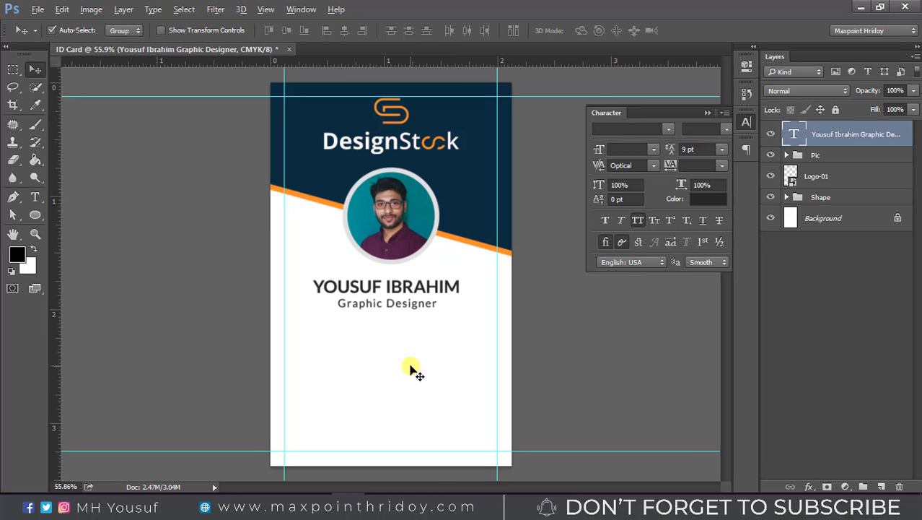
pyautogui.hotkey('shift', 'Up')
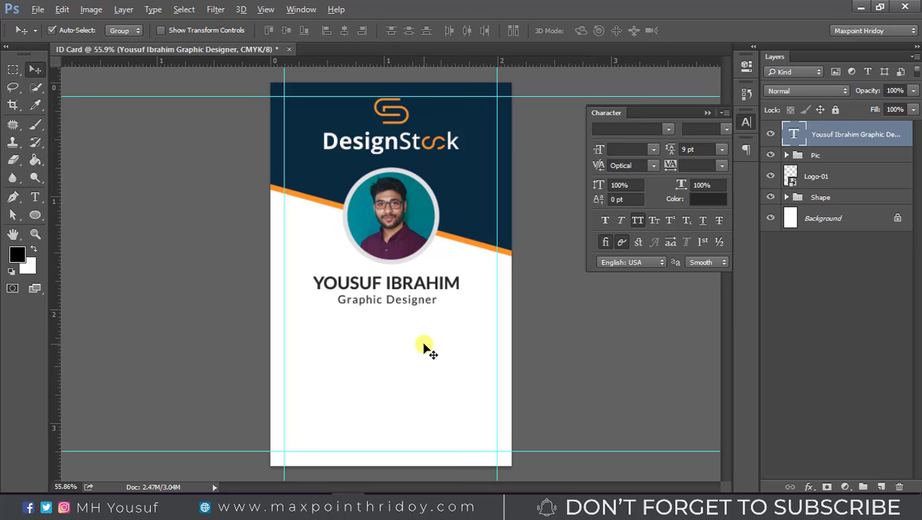
# - Set Graphic Designer's tracking to 120 and start a new text line below it
pyautogui.click(34, 196)
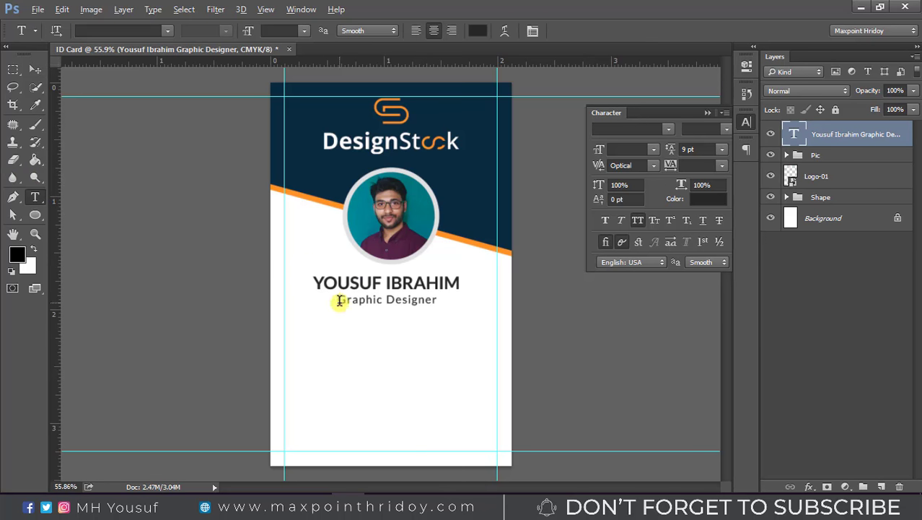
pyautogui.moveTo(339, 298); pyautogui.dragTo(519, 307)
pyautogui.write('120')
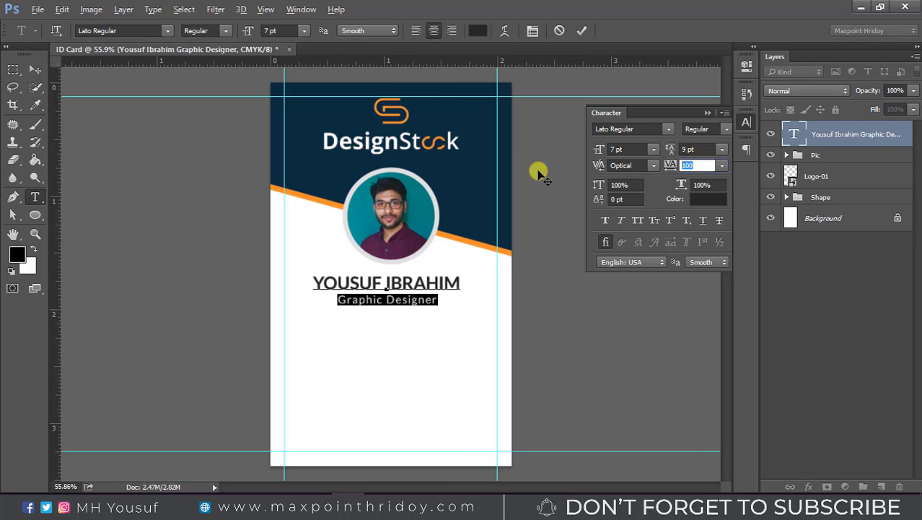
pyautogui.press('Return')
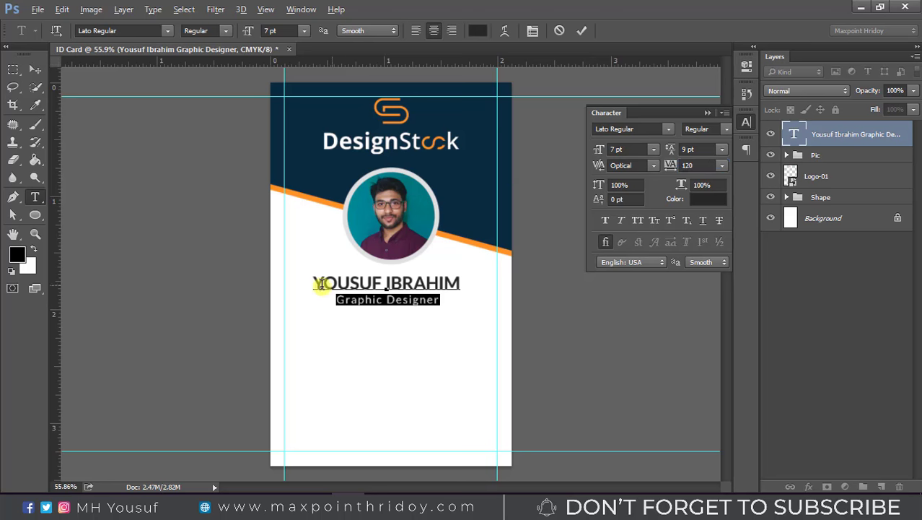
pyautogui.click(321, 285)
pyautogui.hotkey('ctrl', 'Return')
pyautogui.click(332, 345)
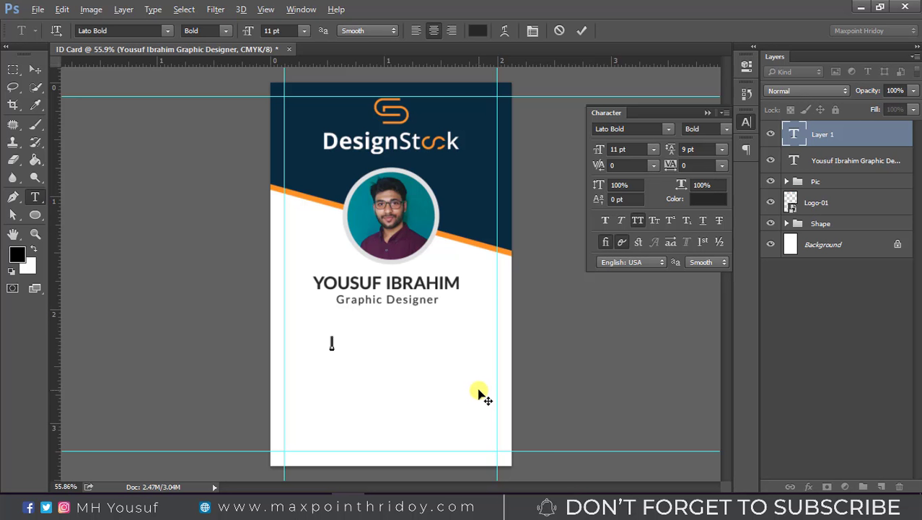
# - Add an 'ID No' label with All Caps off, Optical kerning, 7 pt size and 9 pt leading
pyautogui.write('IDN')
pyautogui.write('O')
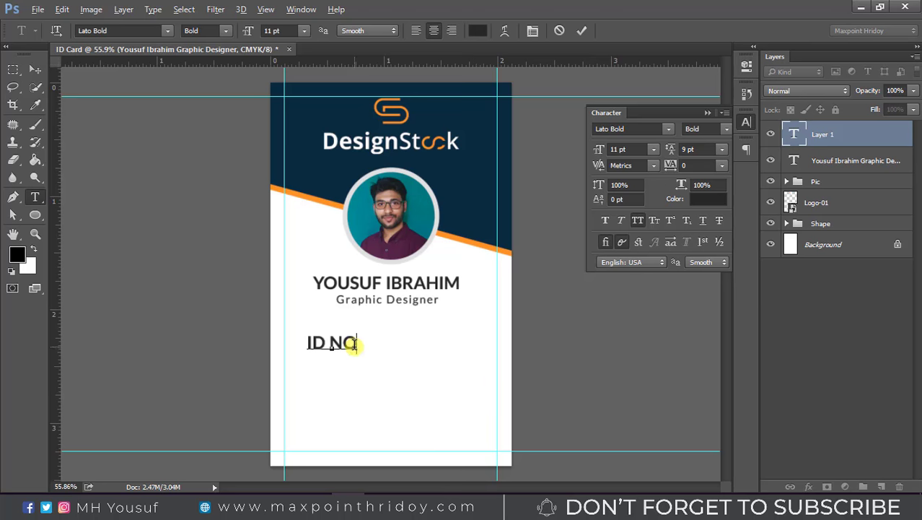
pyautogui.moveTo(355, 345); pyautogui.dragTo(254, 342)
pyautogui.click(638, 220)
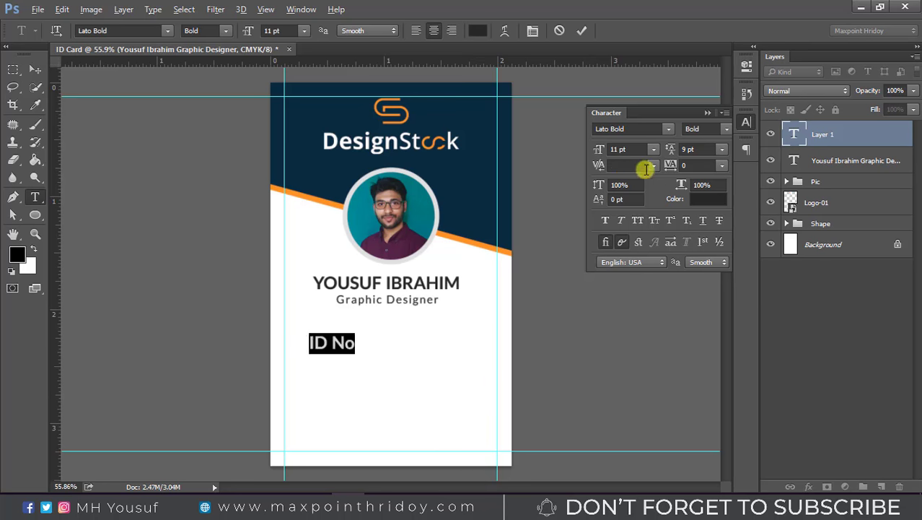
pyautogui.click(652, 165)
pyautogui.click(641, 187)
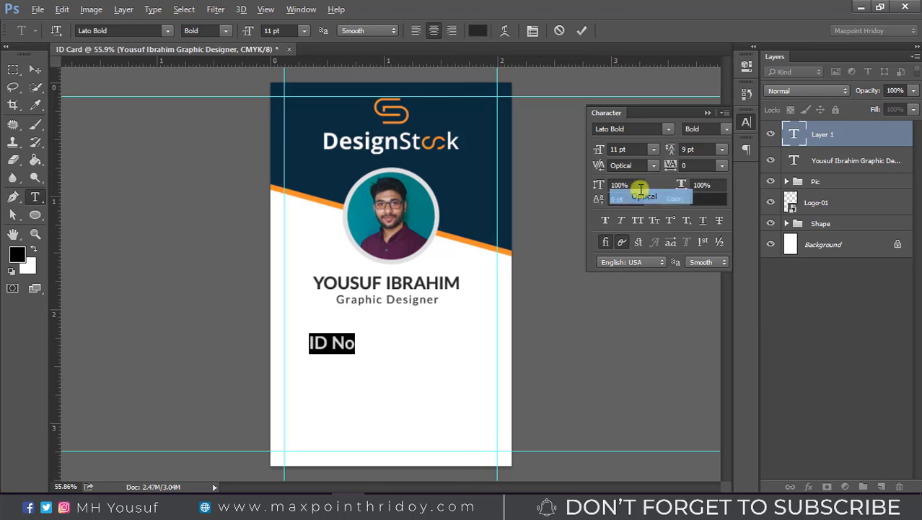
pyautogui.click(628, 150)
pyautogui.write('7')
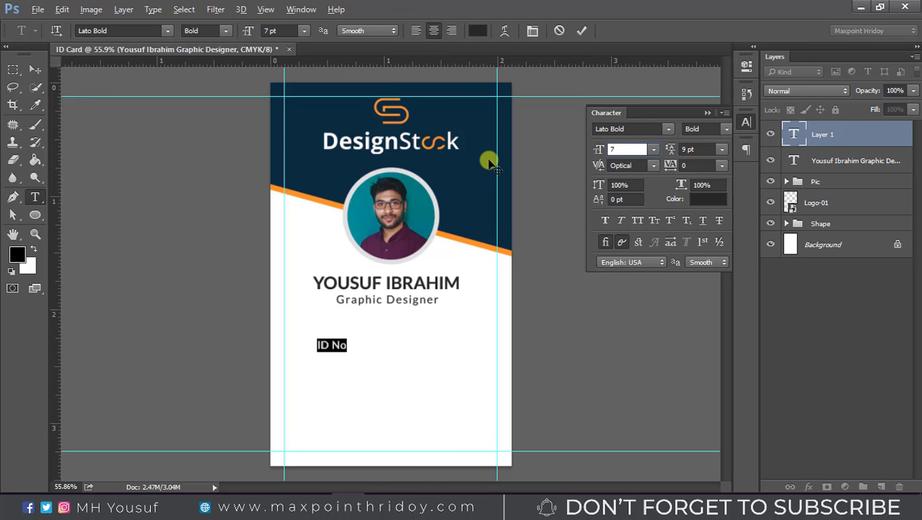
pyautogui.press('Return')
pyautogui.click(722, 149)
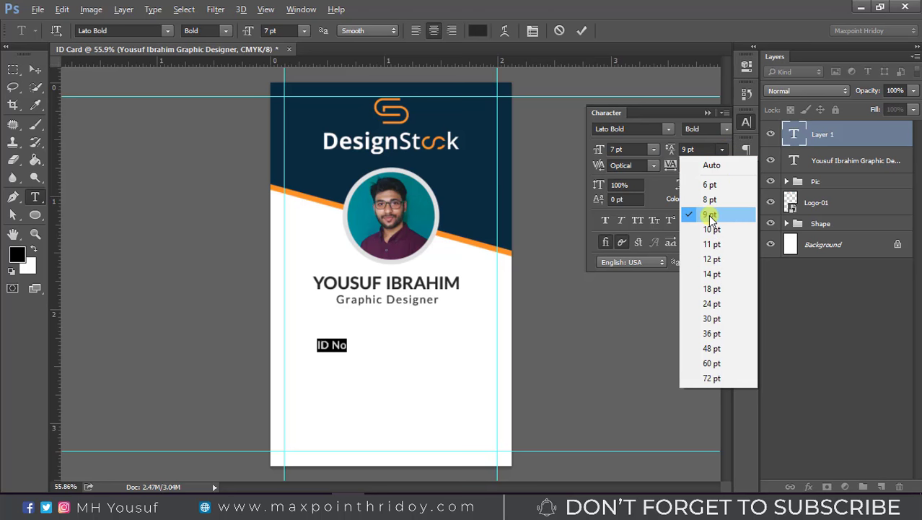
pyautogui.click(709, 214)
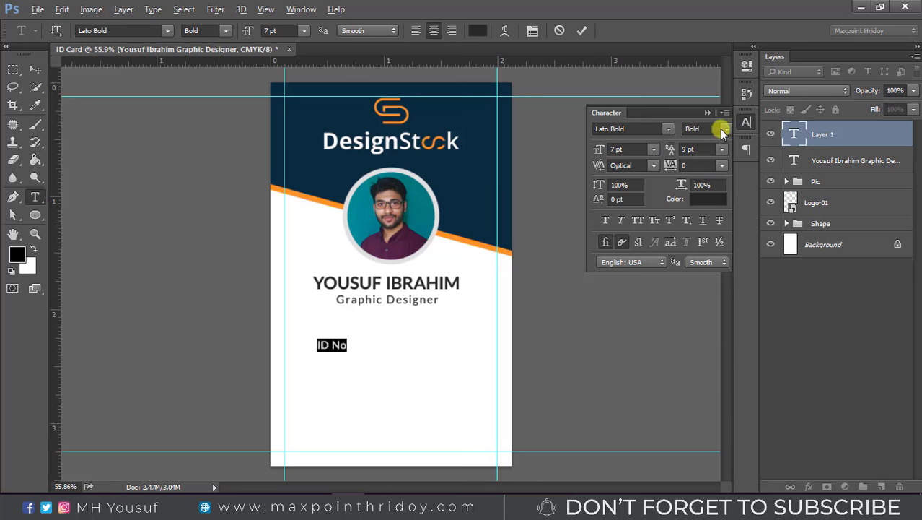
pyautogui.click(721, 128)
# - Make the ID No, Blood, Email and Phone details Regular and left-aligned, then nudge them up
pyautogui.click(716, 208)
pyautogui.write(':')
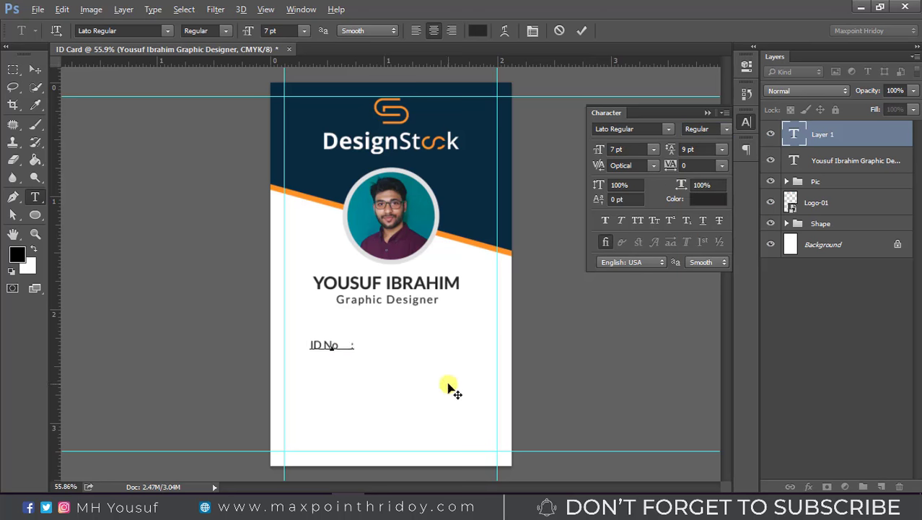
pyautogui.click(416, 31)
pyautogui.write('02540')
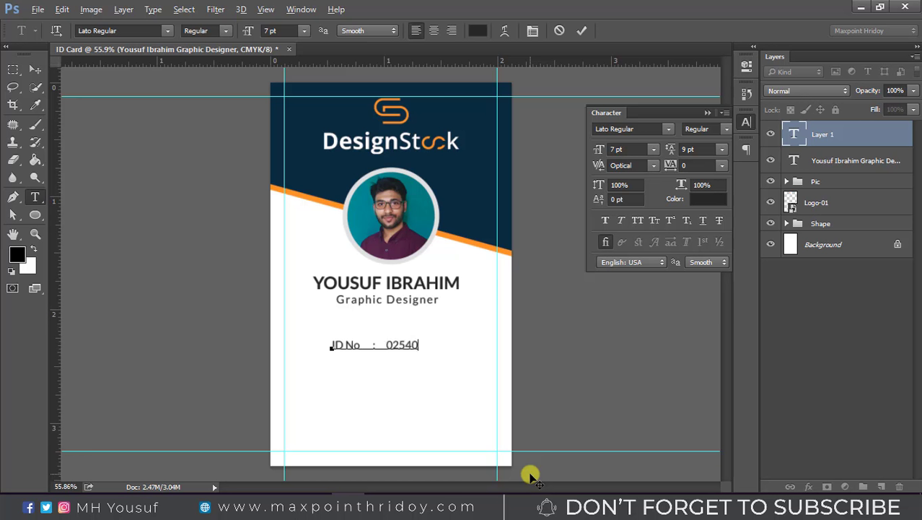
pyautogui.click(391, 344)
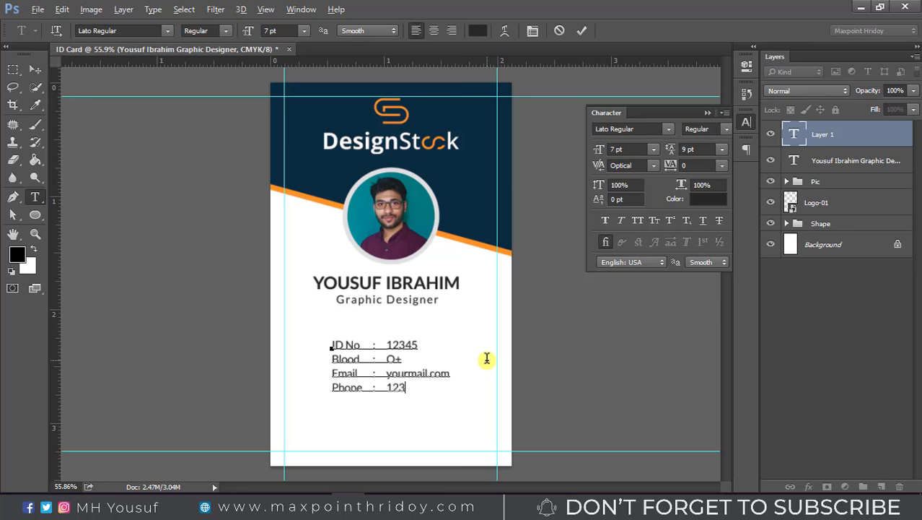
pyautogui.hotkey('ctrl', 'Return')
pyautogui.press('v')
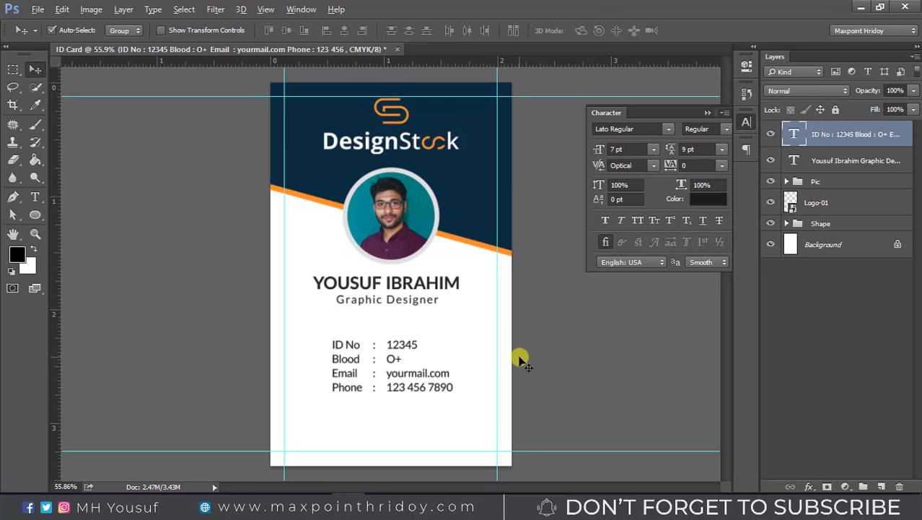
pyautogui.hotkey('shift', 'Up')
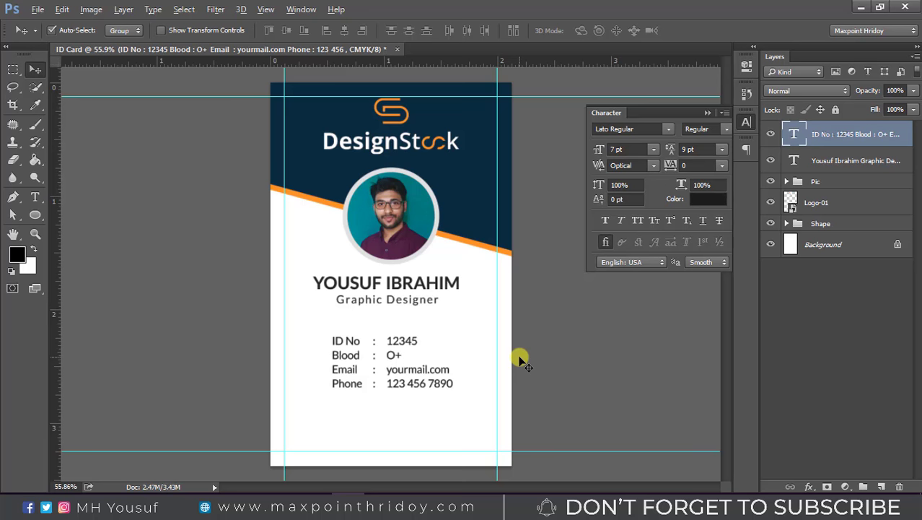
pyautogui.hotkey('shift', 'Up')
pyautogui.hotkey('shift', 'Up')
pyautogui.hotkey('shift', 'Up')
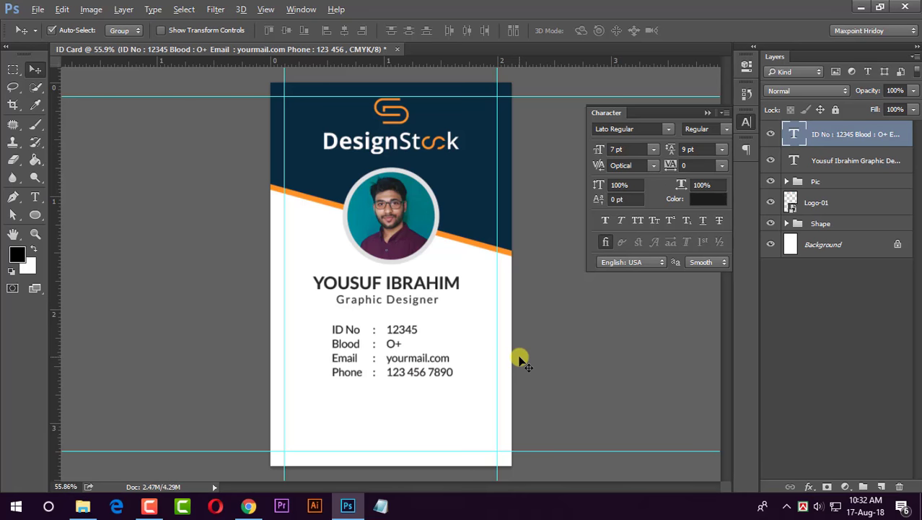
pyautogui.click(248, 507)
pyautogui.click(121, 94)
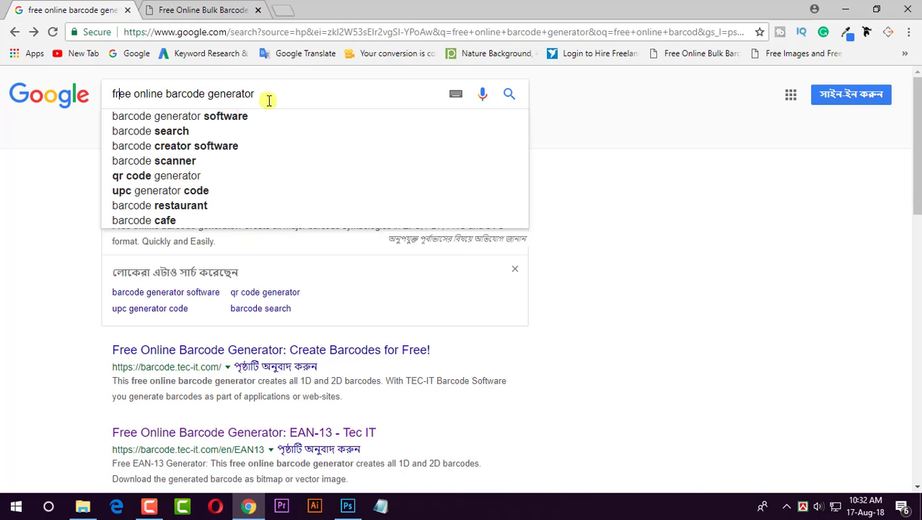
pyautogui.moveTo(280, 93); pyautogui.dragTo(101, 106)
pyautogui.click(134, 99)
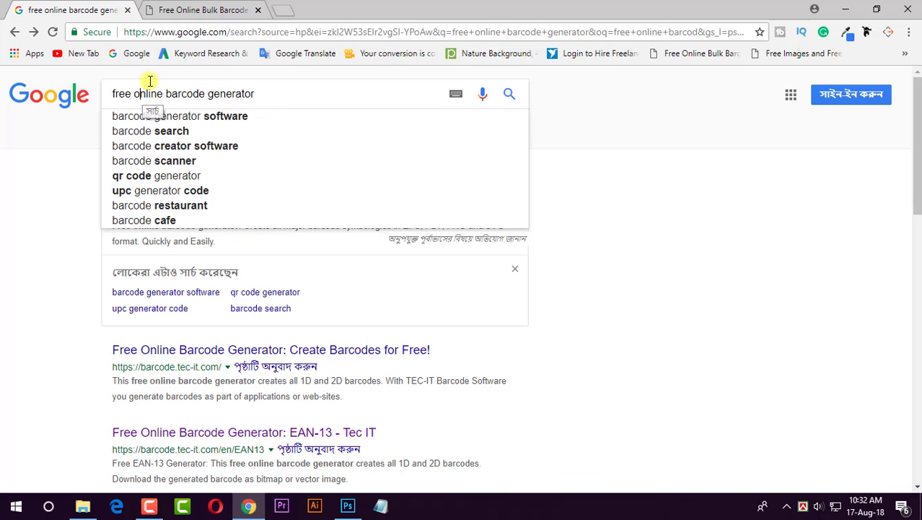
pyautogui.click(183, 10)
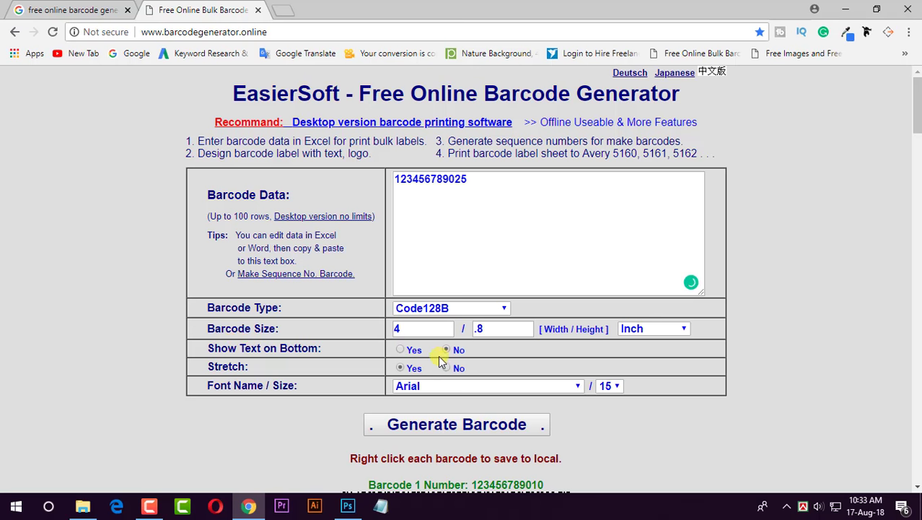
pyautogui.click(397, 329)
pyautogui.doubleClick(505, 329)
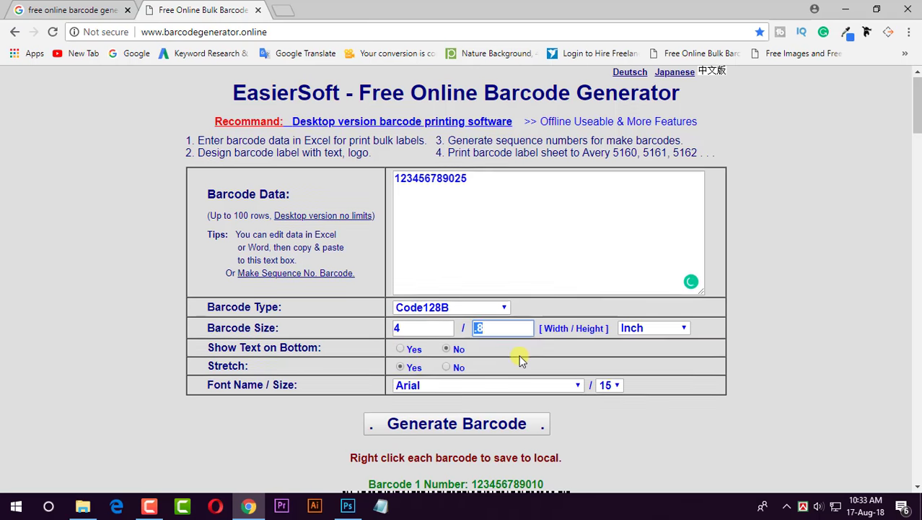
pyautogui.scroll(-1, 520, 354)
pyautogui.click(482, 335)
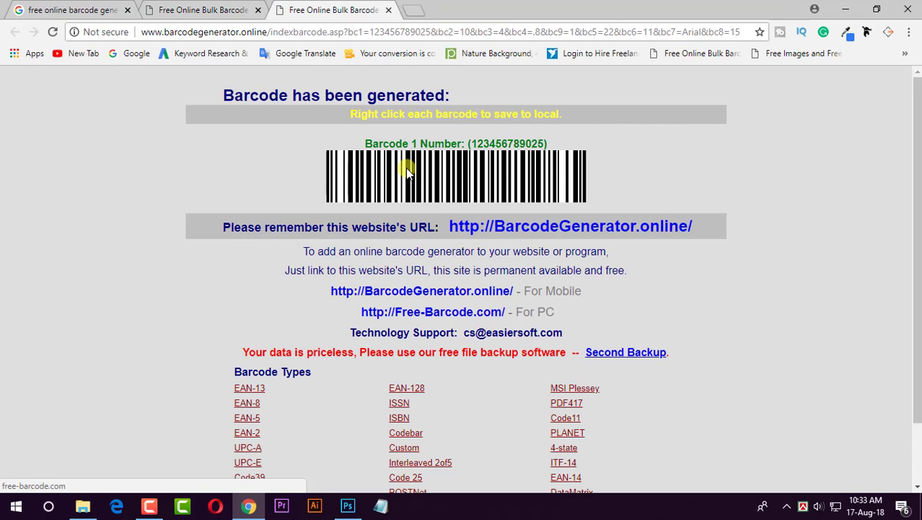
pyautogui.rightClick(408, 171)
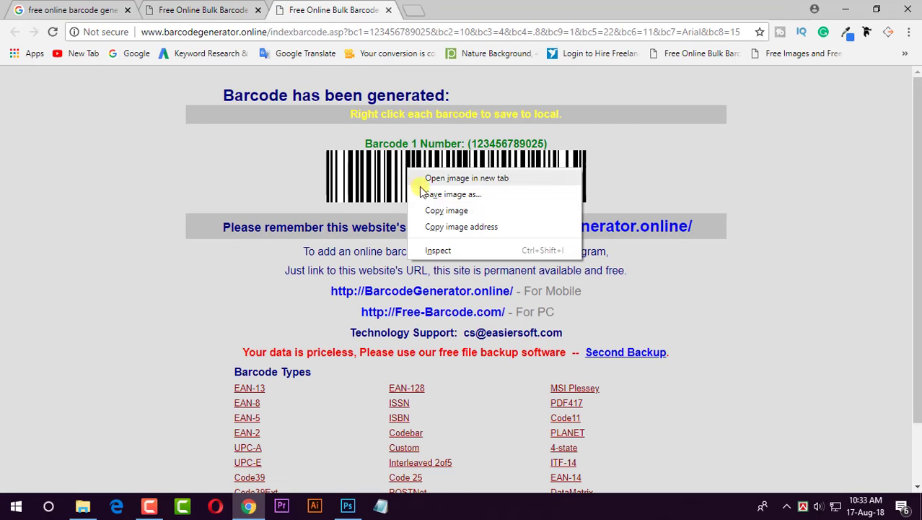
pyautogui.click(446, 210)
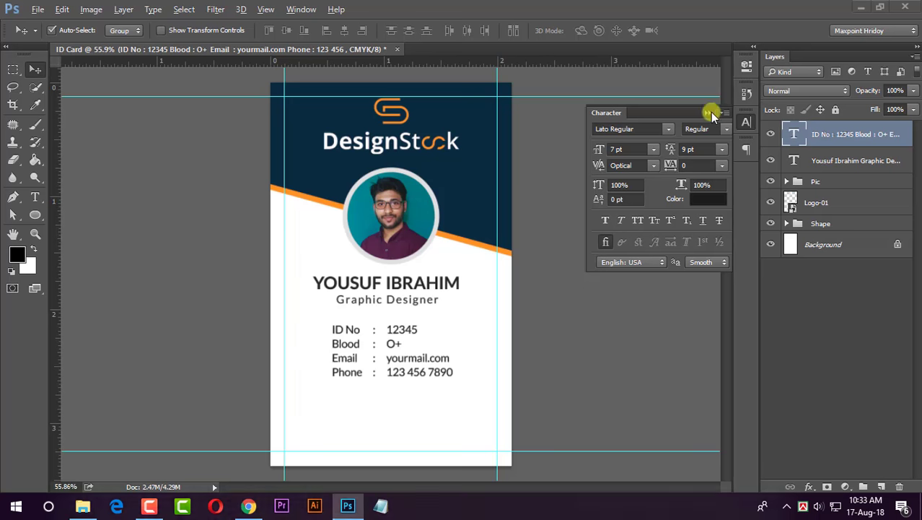
# - Paste the barcode onto the card below the Phone line and scale it down
pyautogui.click(846, 8)
pyautogui.click(63, 9)
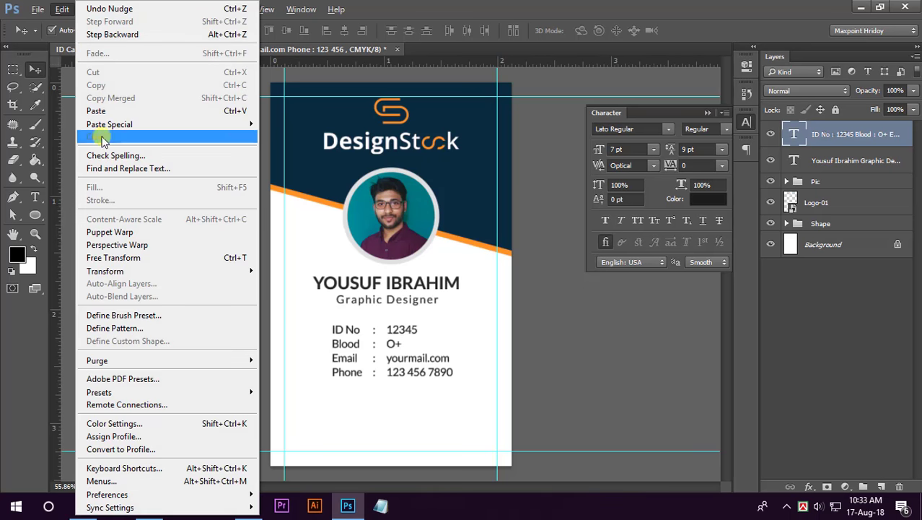
pyautogui.click(106, 114)
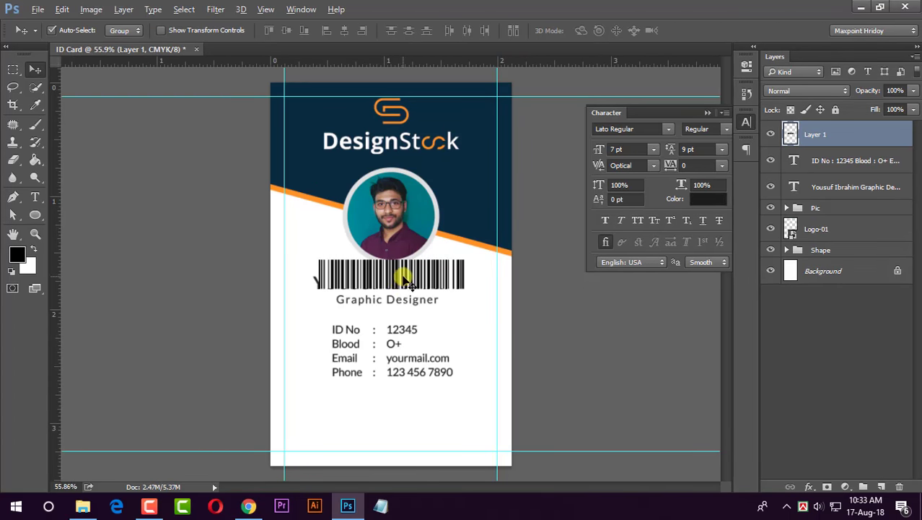
pyautogui.moveTo(403, 267); pyautogui.dragTo(405, 406)
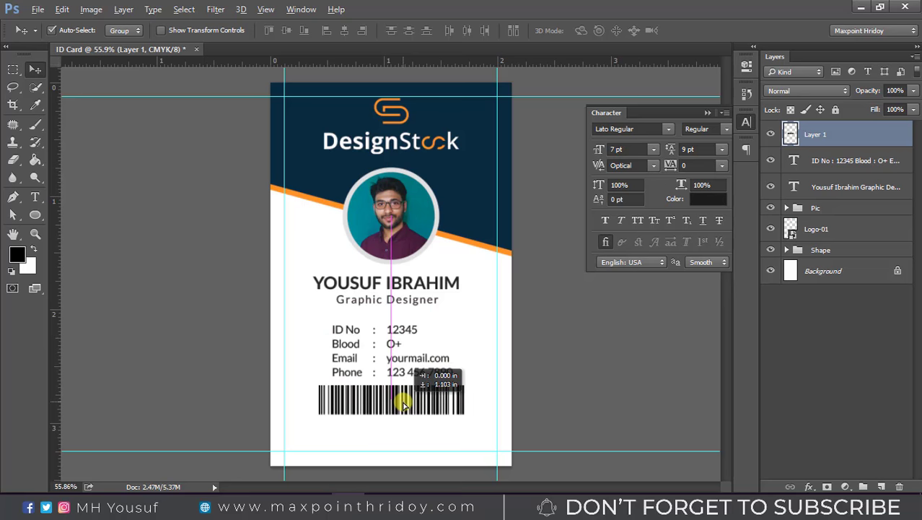
pyautogui.hotkey('ctrl', 't')
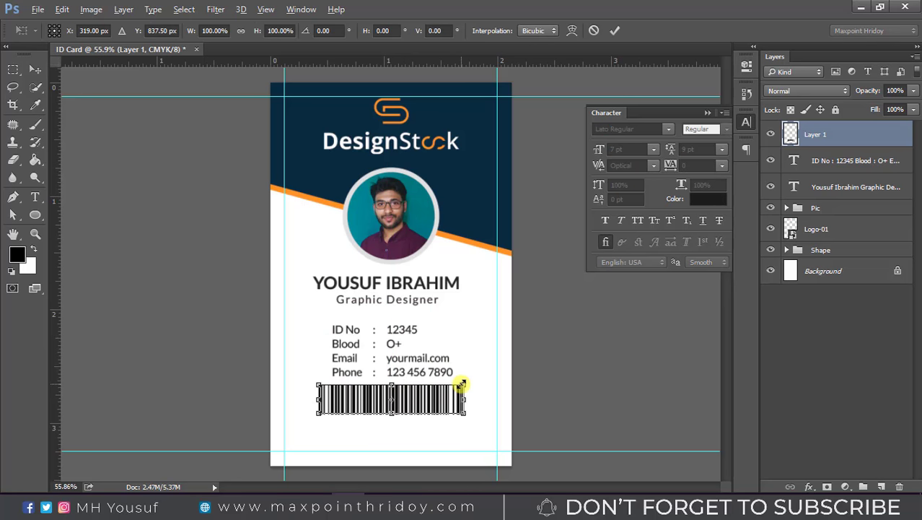
pyautogui.moveTo(465, 384); pyautogui.dragTo(445, 393)
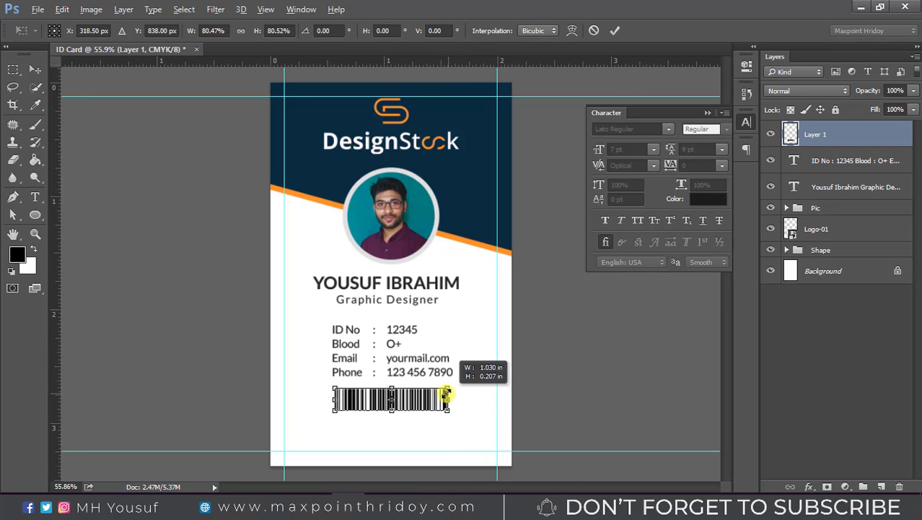
pyautogui.press('Return')
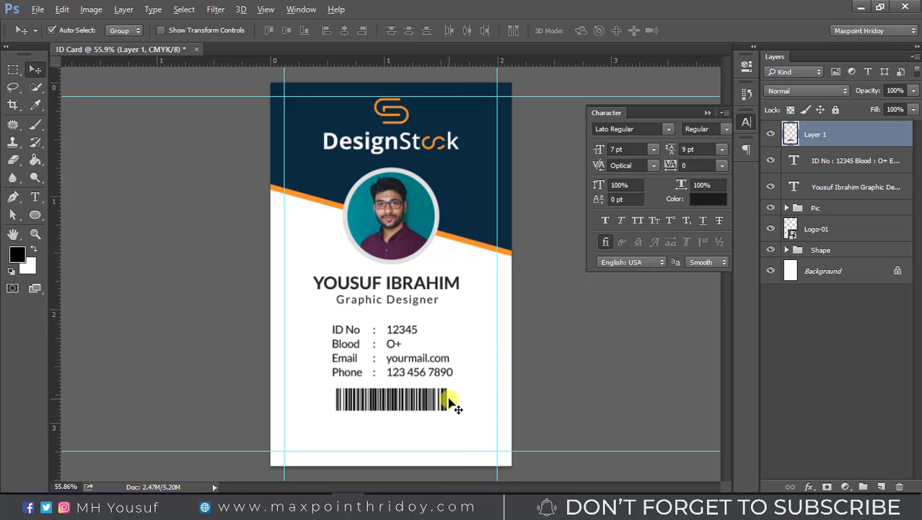
# - Centre the name, details and barcode horizontally on the card
pyautogui.keyDown('shift'); pyautogui.click(844, 173); pyautogui.keyUp('shift')
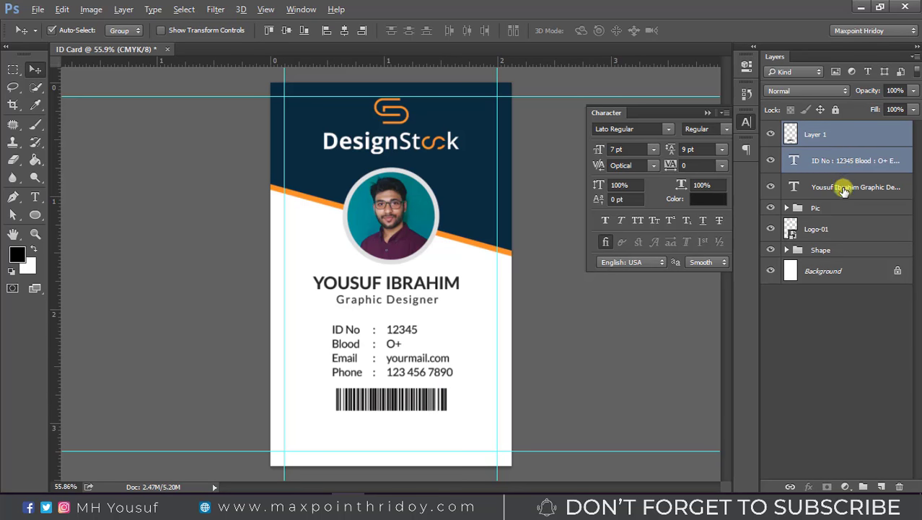
pyautogui.keyDown('shift'); pyautogui.click(843, 187); pyautogui.keyUp('shift')
pyautogui.hotkey('ctrl', 'a')
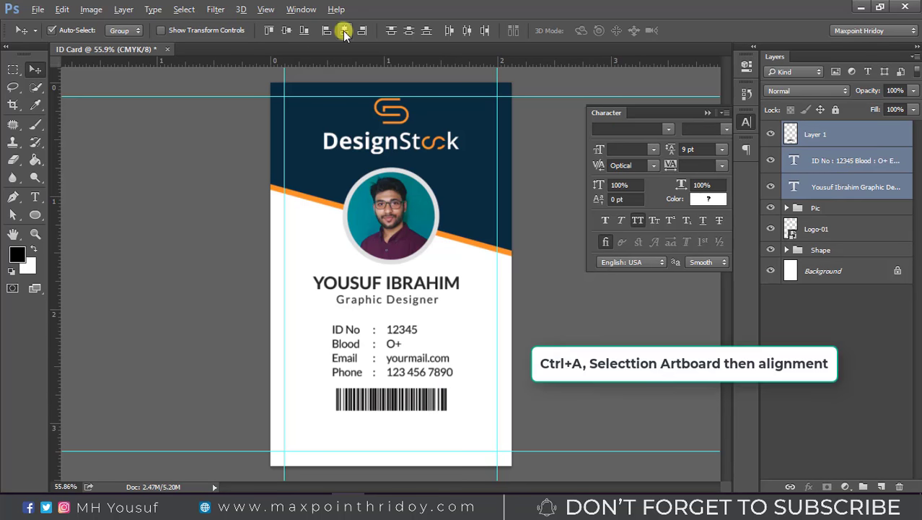
pyautogui.click(345, 30)
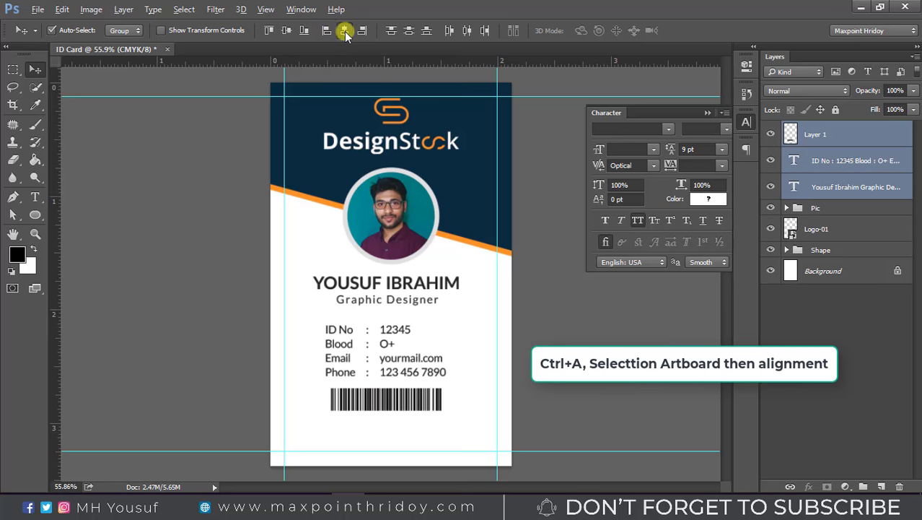
pyautogui.hotkey('ctrl', 'a')
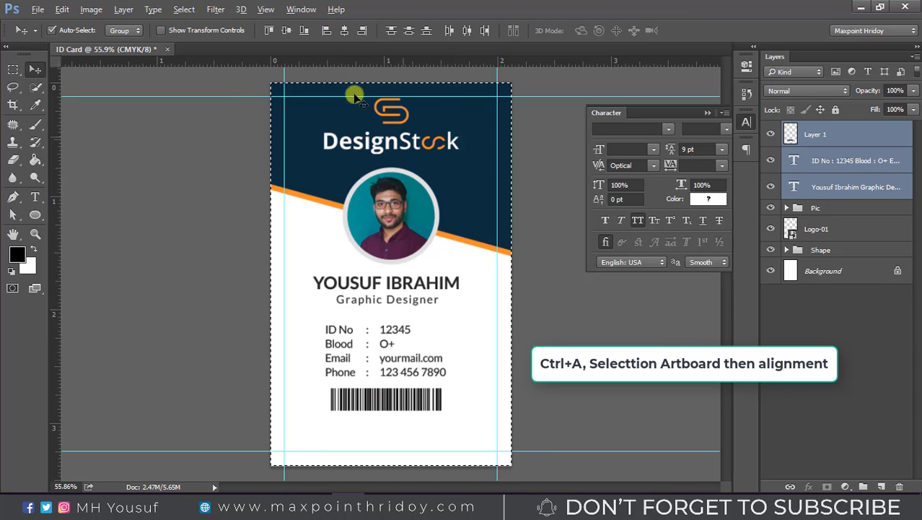
pyautogui.click(344, 31)
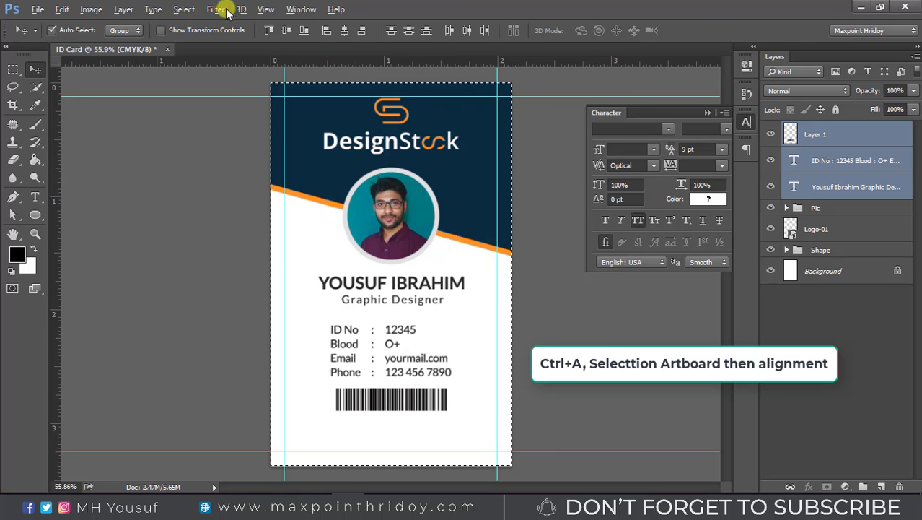
pyautogui.click(184, 9)
pyautogui.click(195, 36)
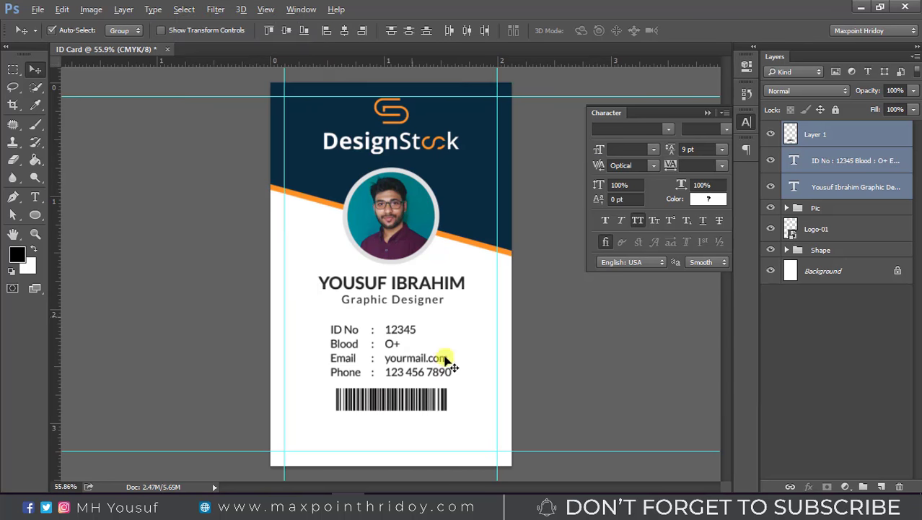
# - Scale the barcode down further and nudge it up slightly
pyautogui.click(538, 377)
pyautogui.click(413, 401)
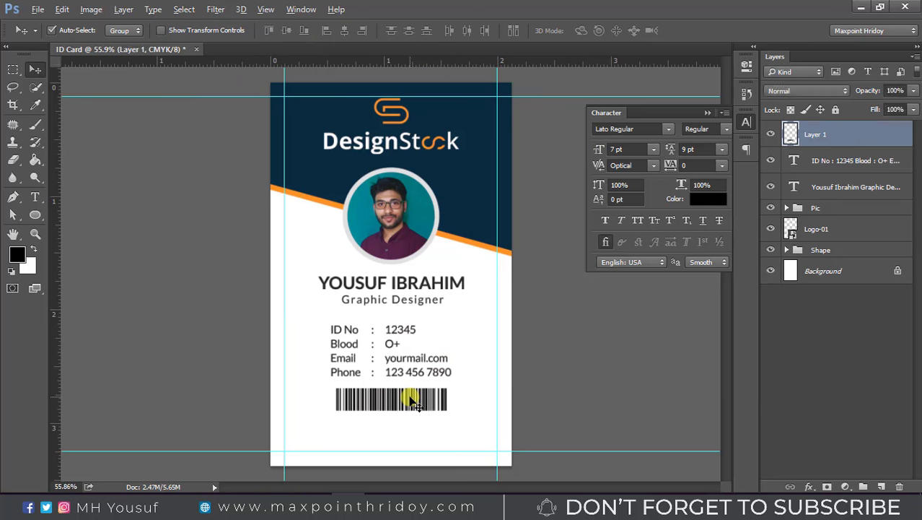
pyautogui.hotkey('ctrl', 't')
pyautogui.moveTo(447, 389); pyautogui.dragTo(443, 382)
pyautogui.press('Return')
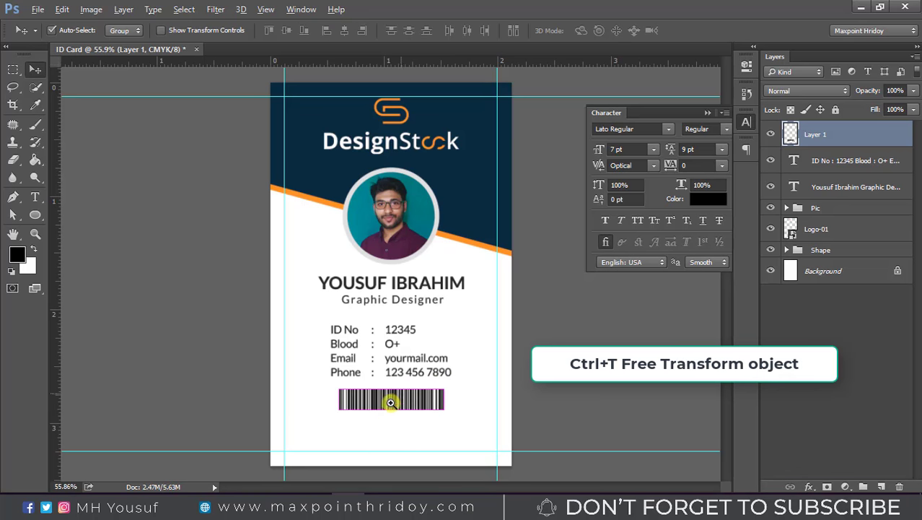
pyautogui.moveTo(390, 402); pyautogui.dragTo(397, 419)
pyautogui.press('Up')
pyautogui.press('Up')
pyautogui.press('Up')
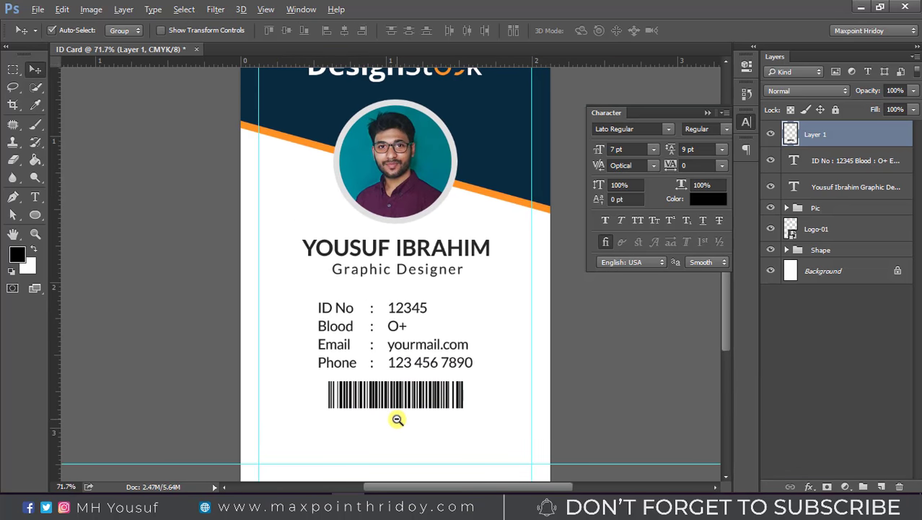
pyautogui.press('Up')
pyautogui.press('Up')
pyautogui.press('Up')
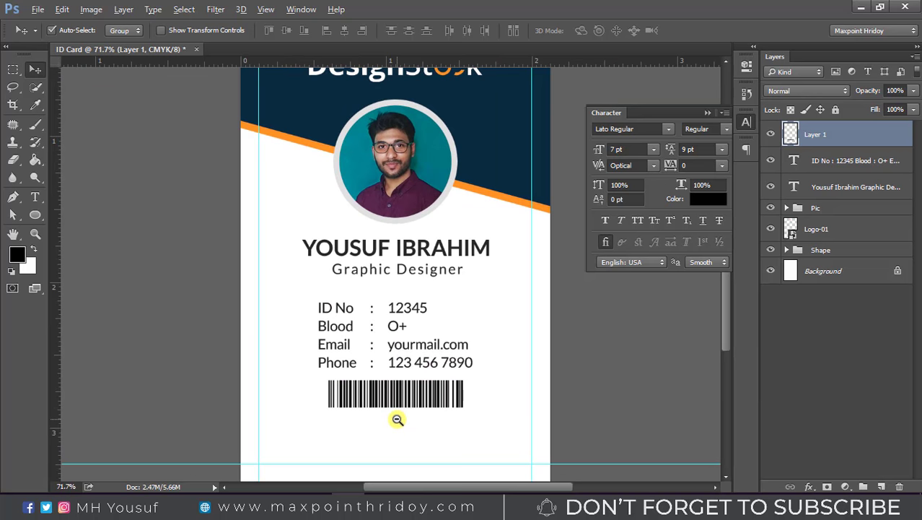
# - Nudge the details text and barcode down and back up into place
pyautogui.keyDown('shift'); pyautogui.click(855, 164); pyautogui.keyUp('shift')
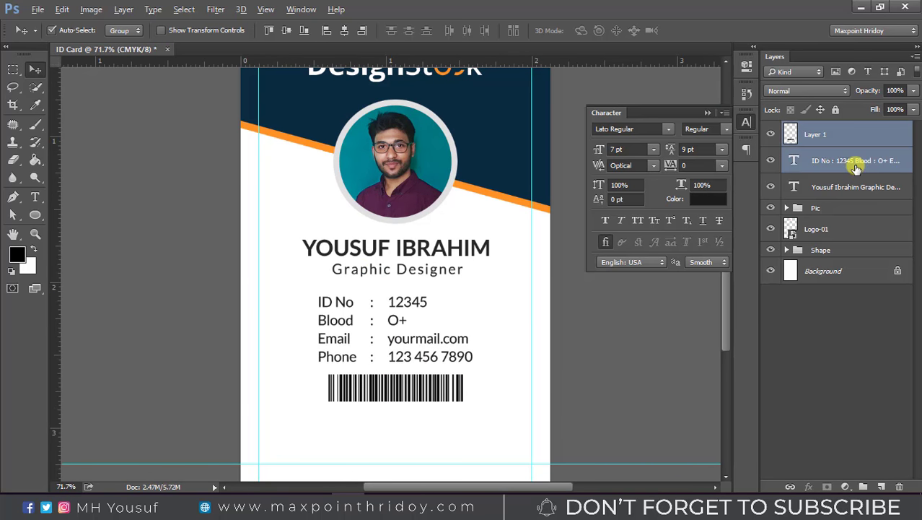
pyautogui.press('Down')
pyautogui.press('Down')
pyautogui.press('Down')
pyautogui.press('Up')
pyautogui.press('Up')
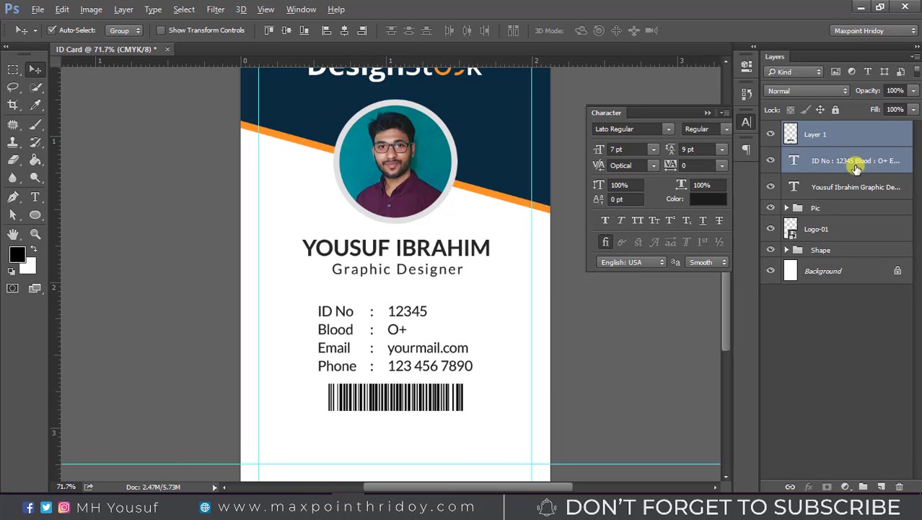
pyautogui.press('Up')
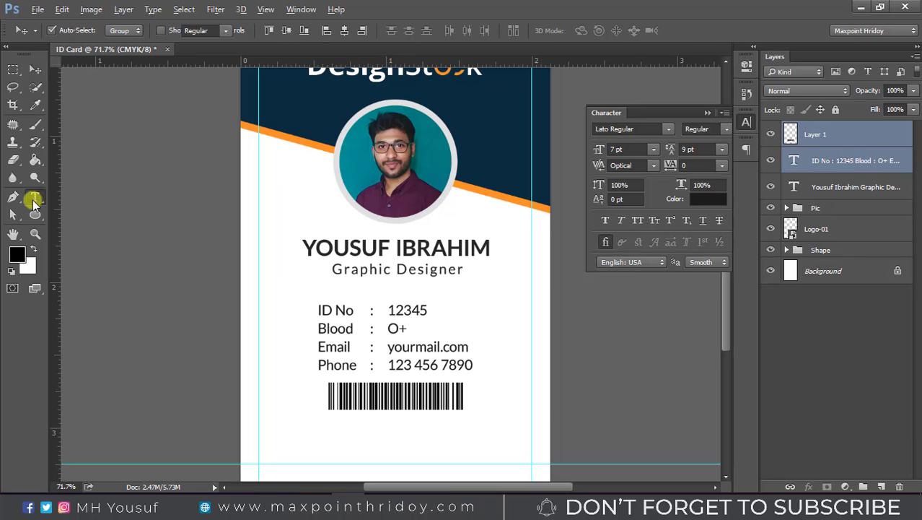
# - Set the Graphic Designer line's leading to 9.5 pt
pyautogui.click(35, 197)
pyautogui.moveTo(336, 270); pyautogui.dragTo(500, 268)
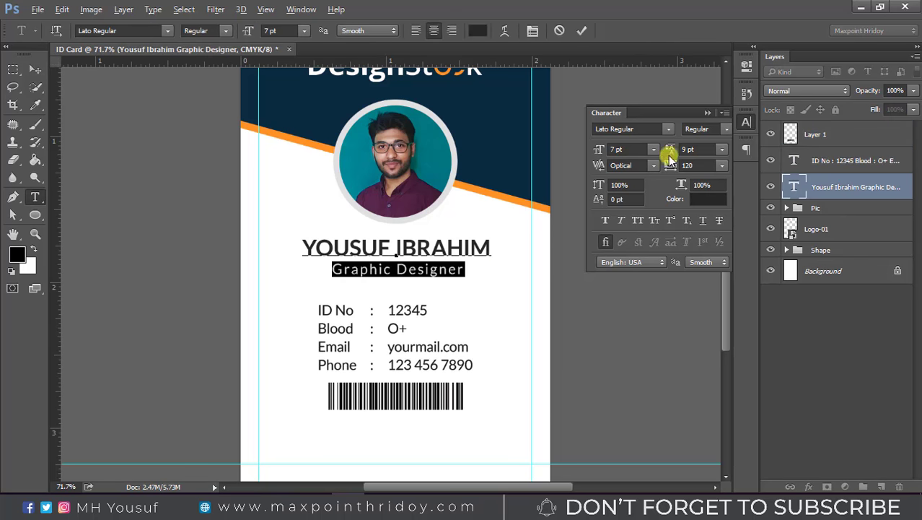
pyautogui.click(691, 149)
pyautogui.press('Up')
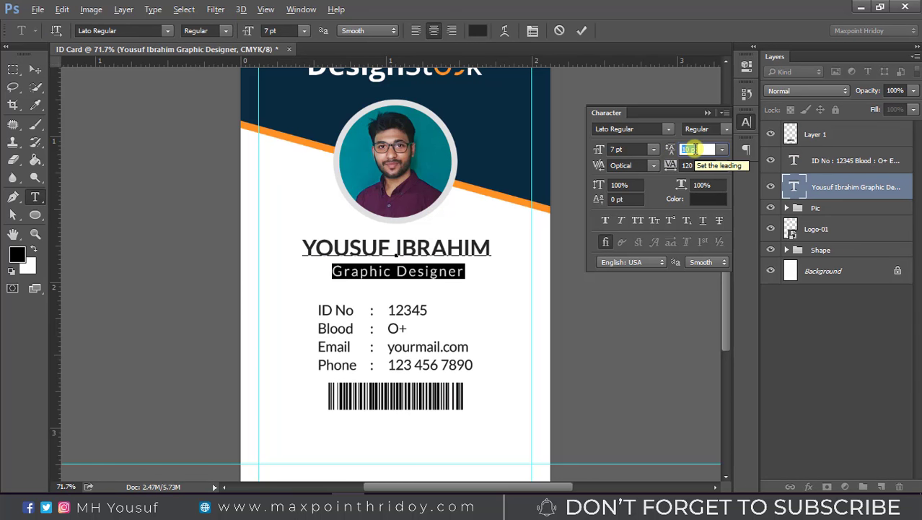
pyautogui.write('9.5')
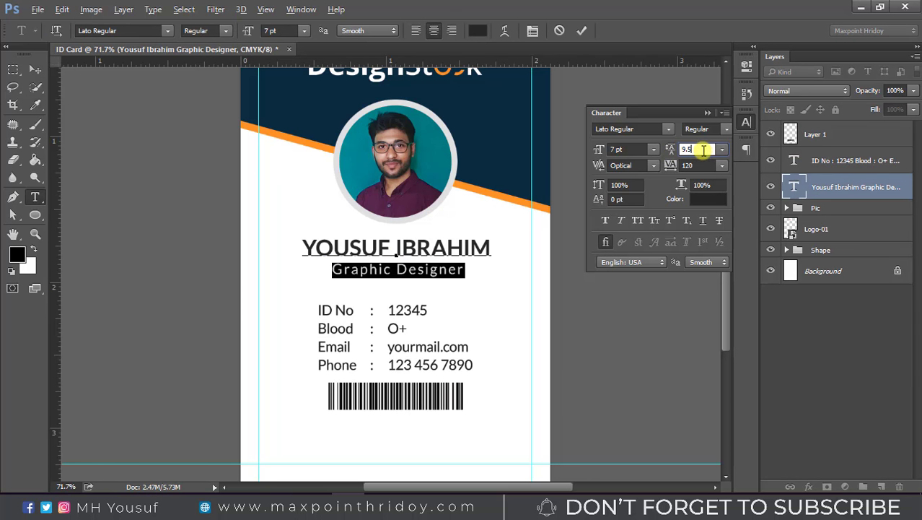
pyautogui.click(35, 69)
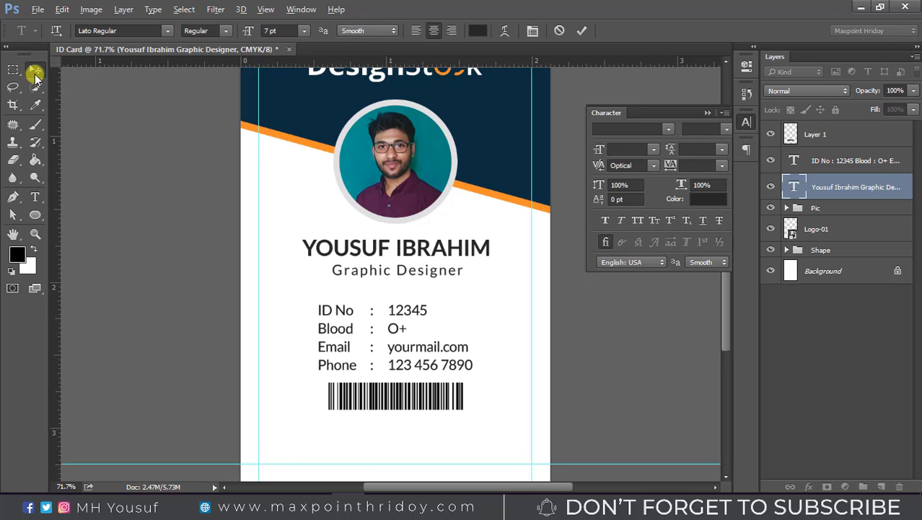
pyautogui.hotkey('ctrl', '-')
pyautogui.hotkey('ctrl', '-')
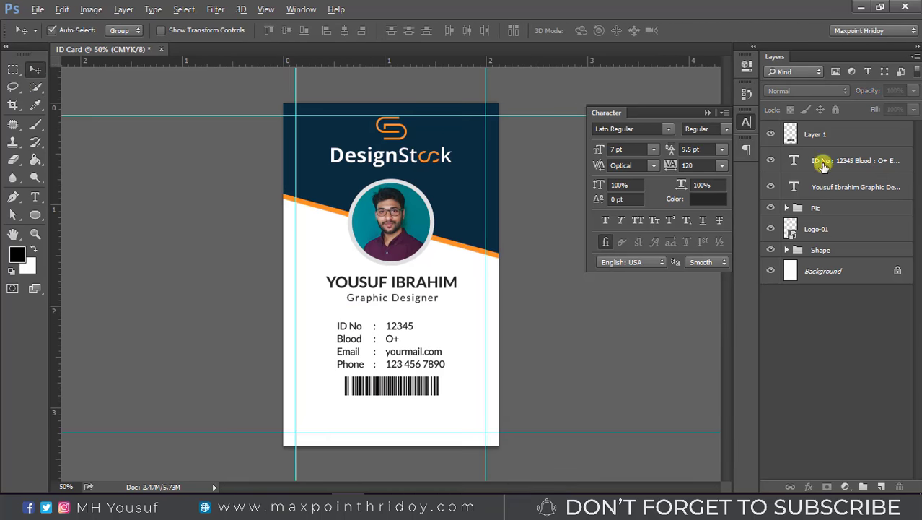
# - Group the name and details text layers into a group named Text
pyautogui.click(852, 160)
pyautogui.keyDown('shift'); pyautogui.click(852, 185); pyautogui.keyUp('shift')
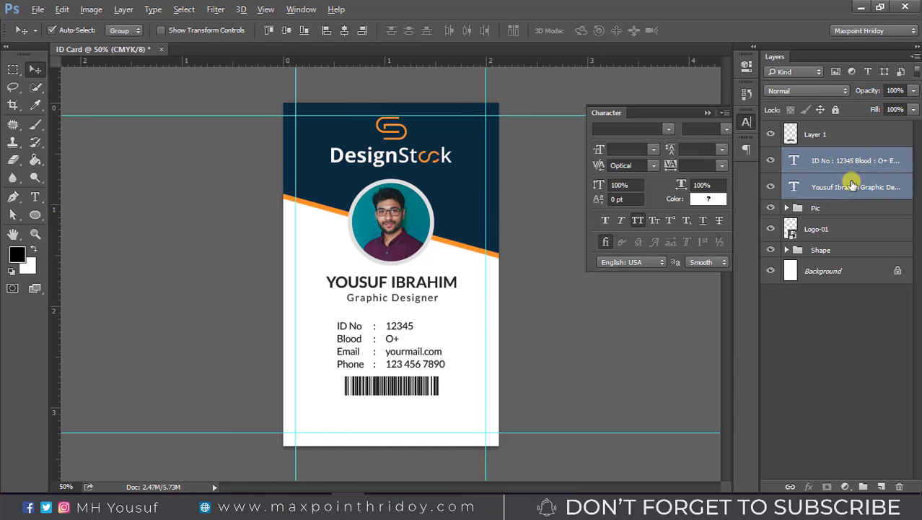
pyautogui.hotkey('ctrl', 'g')
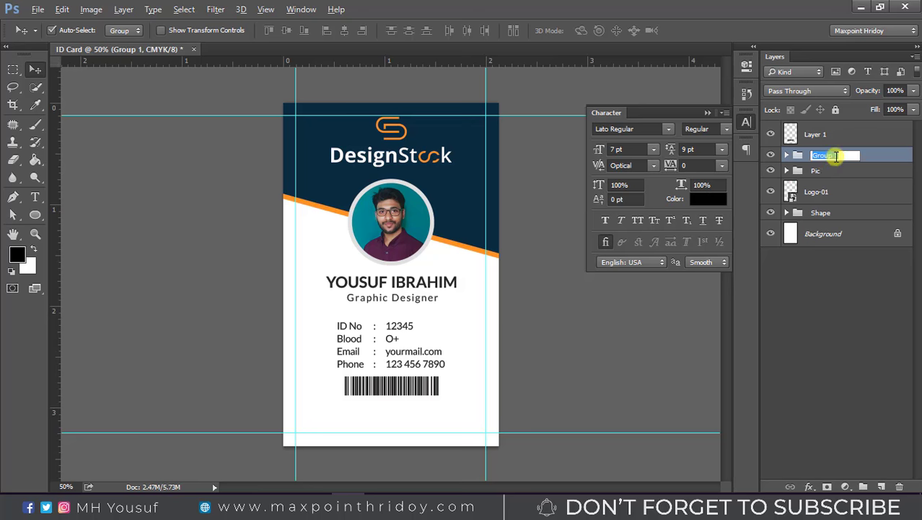
pyautogui.write('Text')
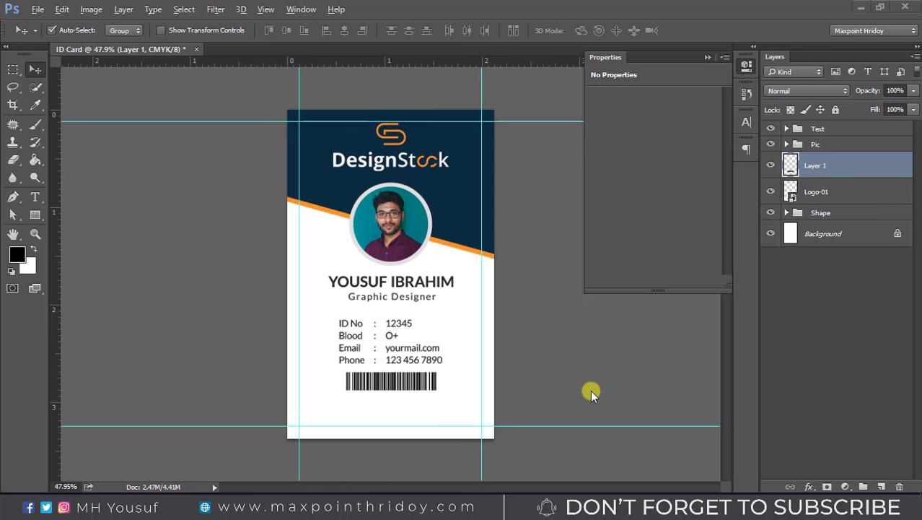
# - Draw a Rectangle 2 bar across the card's bottom, fill it with the top's navy, and move it into the Shape group
pyautogui.click(820, 211)
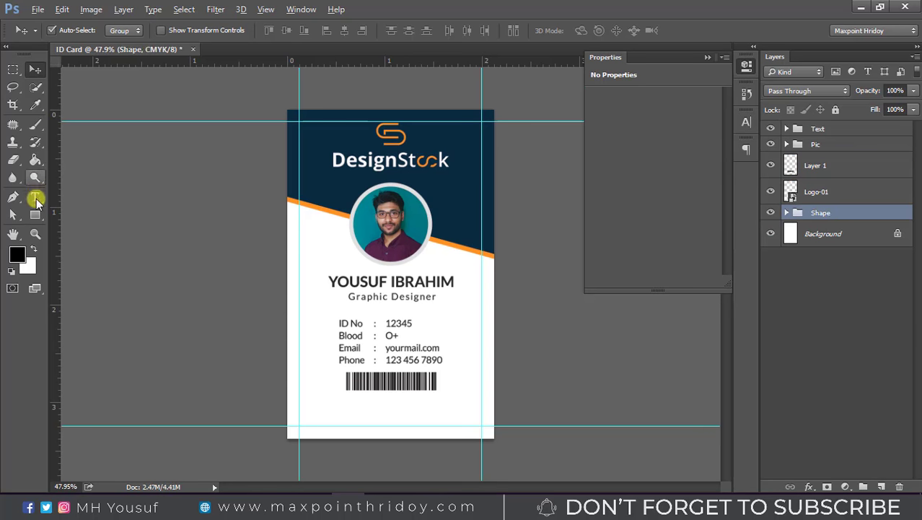
pyautogui.click(34, 214)
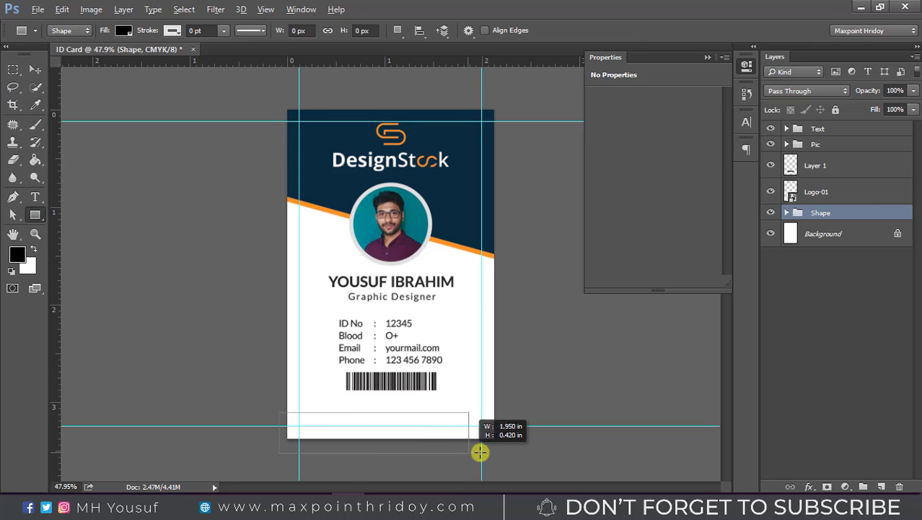
pyautogui.moveTo(298, 428); pyautogui.dragTo(501, 453)
pyautogui.press('v')
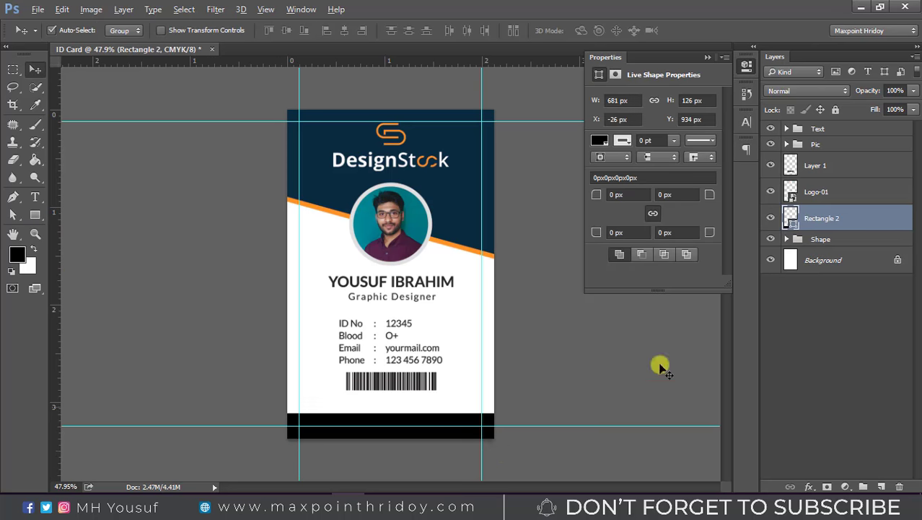
pyautogui.doubleClick(791, 219)
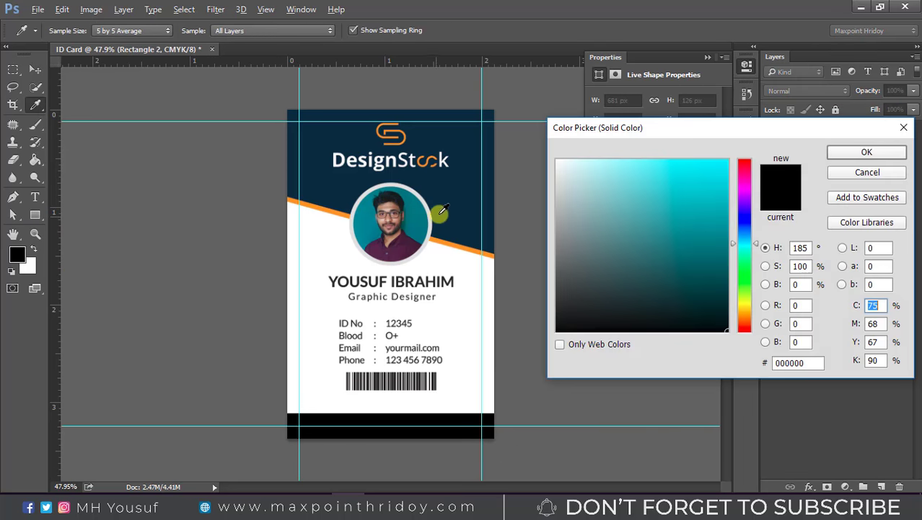
pyautogui.click(462, 203)
pyautogui.click(838, 152)
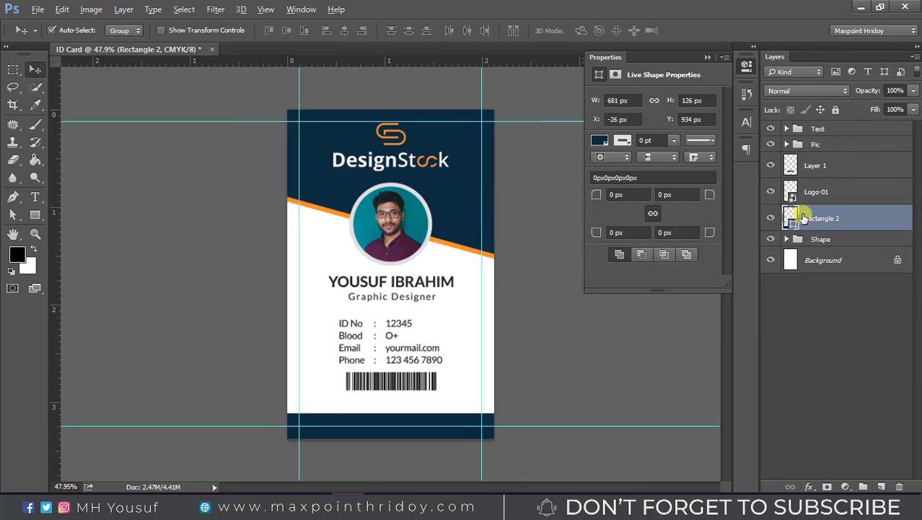
pyautogui.moveTo(803, 217); pyautogui.dragTo(828, 241)
pyautogui.click(810, 146)
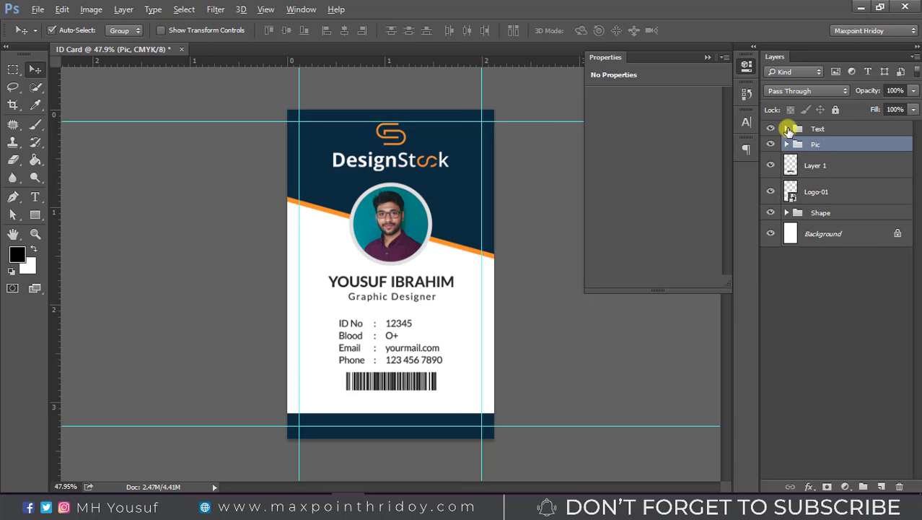
pyautogui.click(787, 128)
pyautogui.click(827, 181)
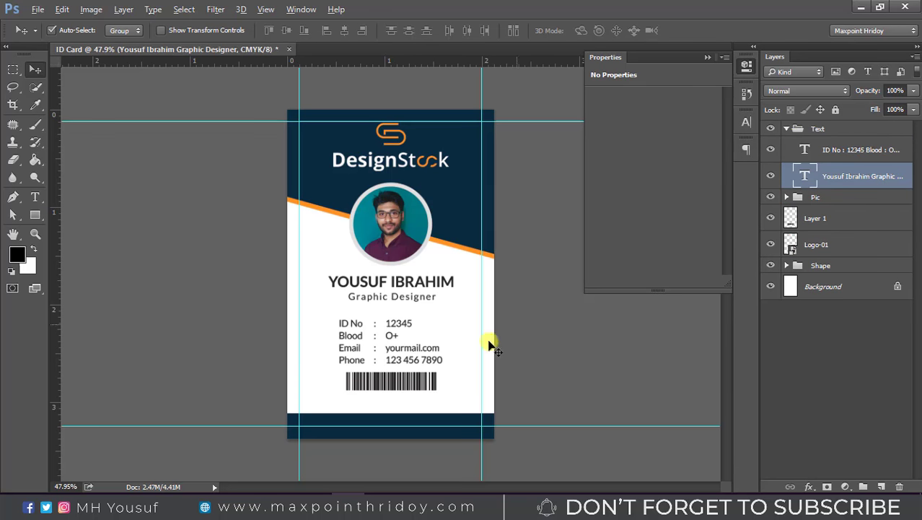
pyautogui.press('t')
pyautogui.click(352, 427)
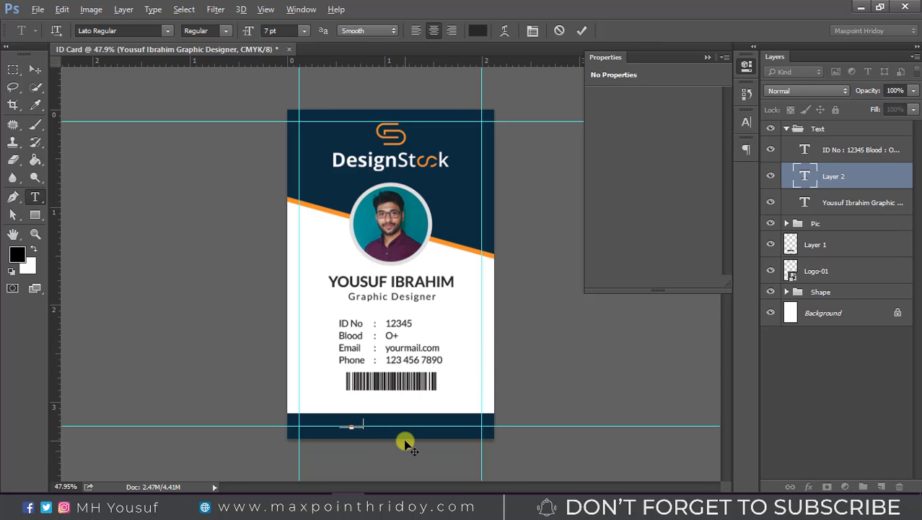
pyautogui.click(478, 30)
pyautogui.click(328, 261)
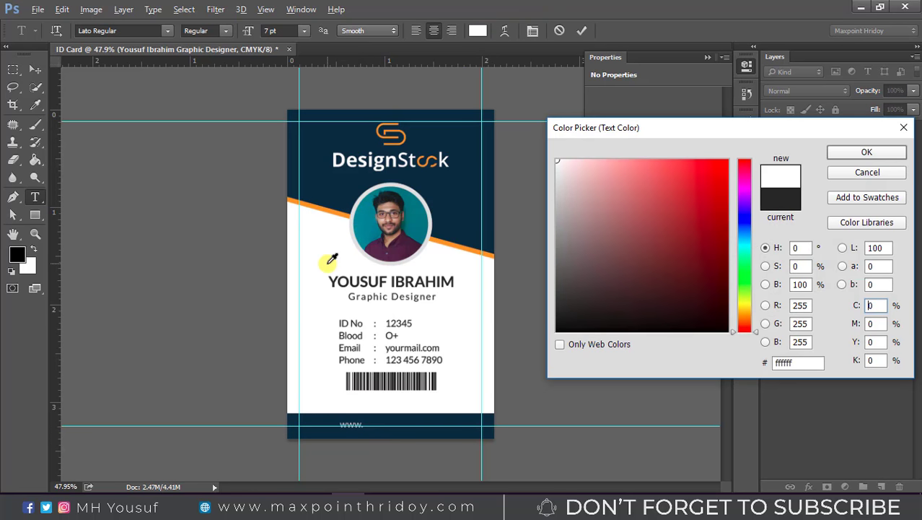
pyautogui.click(867, 152)
pyautogui.click(357, 424)
pyautogui.write('maxpointhridoy.com')
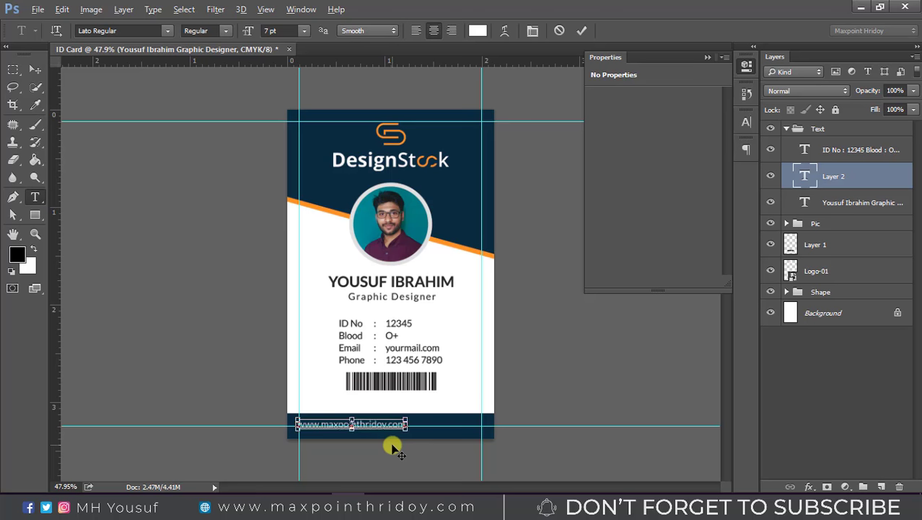
pyautogui.hotkey('ctrl', 'a')
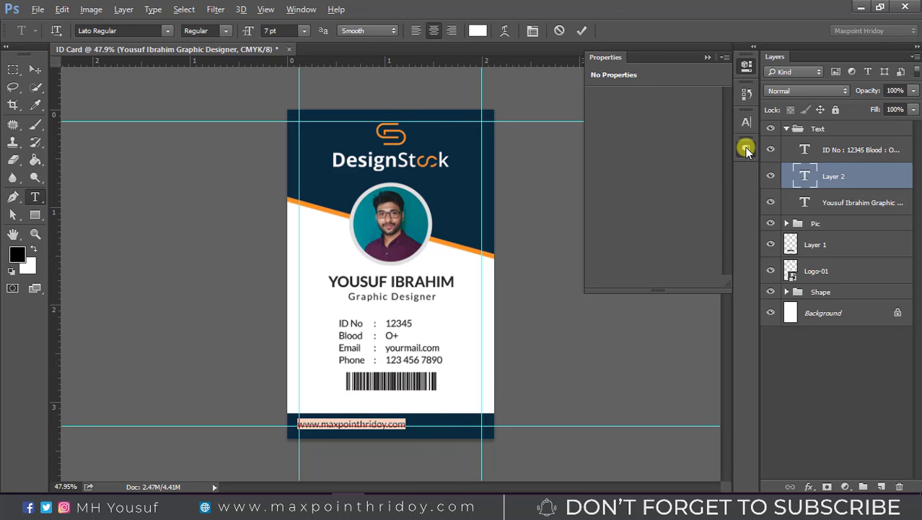
# - Set the web address's letter spacing to 150 in the Character panel
pyautogui.click(746, 149)
pyautogui.click(746, 122)
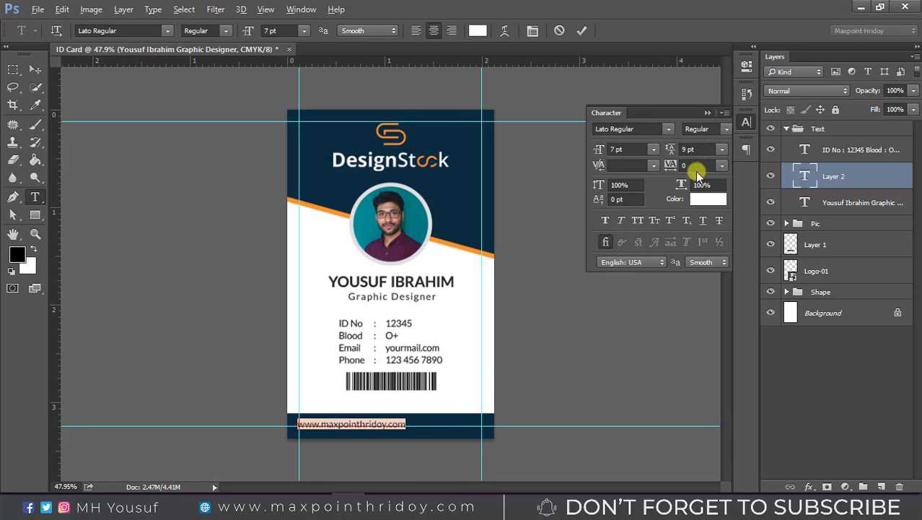
pyautogui.click(698, 166)
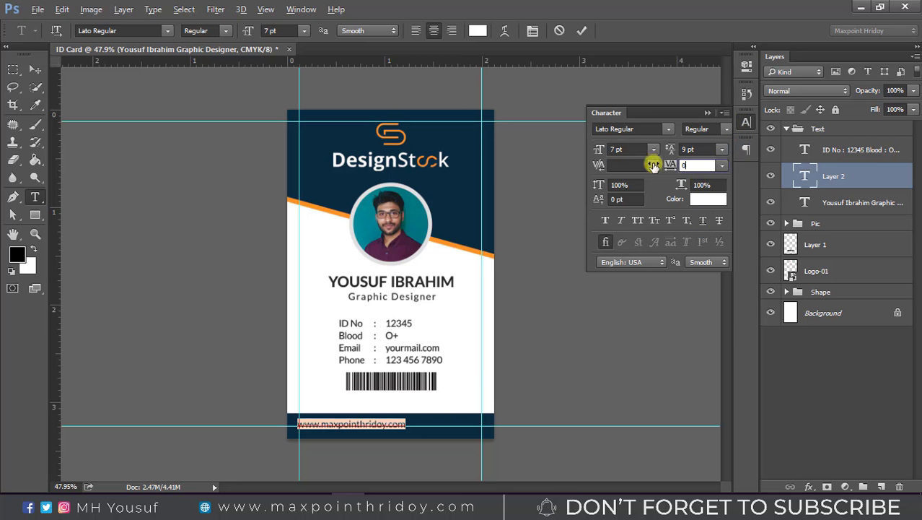
pyautogui.write('150')
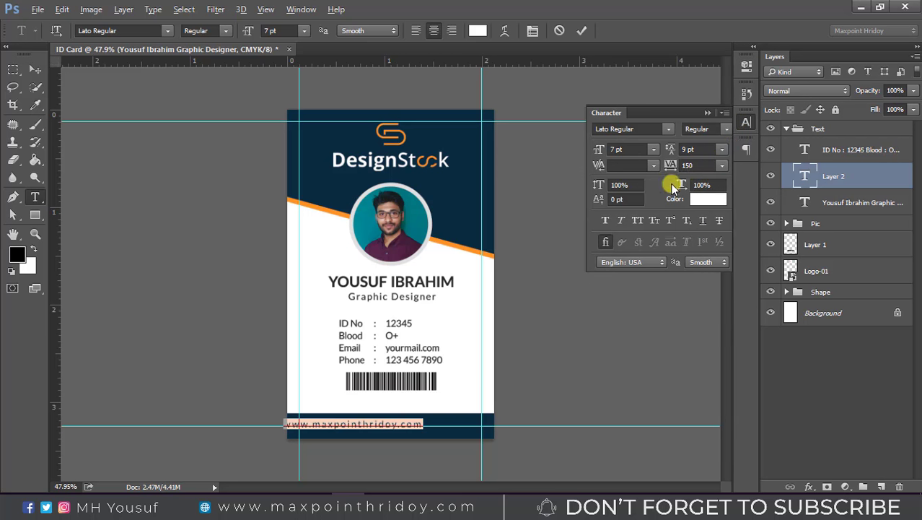
pyautogui.click(35, 69)
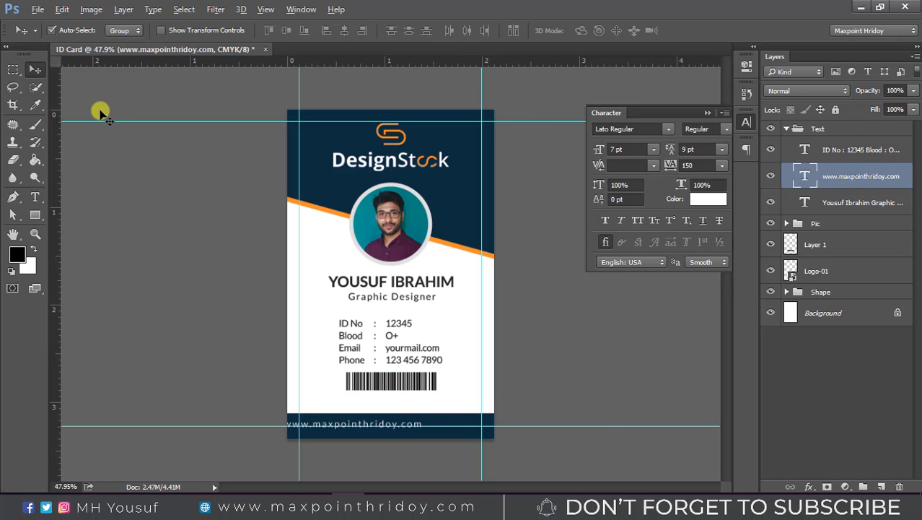
# - Centre the web address horizontally on the card and nudge it up slightly
pyautogui.hotkey('ctrl', 'a')
pyautogui.click(341, 33)
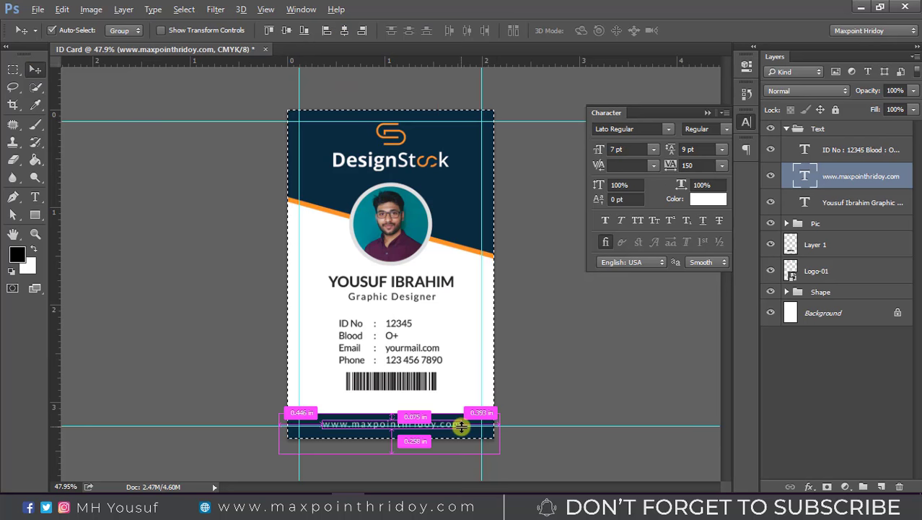
pyautogui.hotkey('ctrl', 'd')
pyautogui.press('Up')
pyautogui.press('Up')
pyautogui.press('Up')
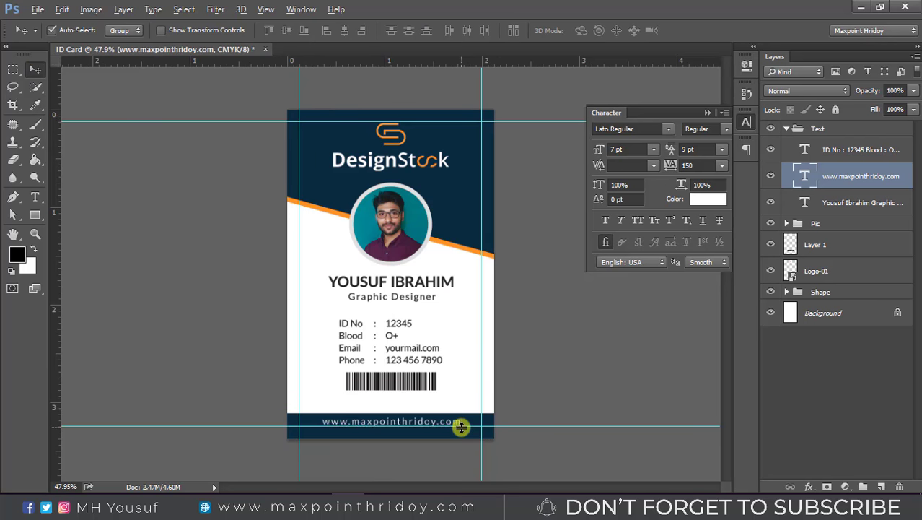
# - With Auto-Select set to Layer, select the navy footer bar and nudge it into position
pyautogui.scroll(1, 444, 415)
pyautogui.scroll(1, 422, 426)
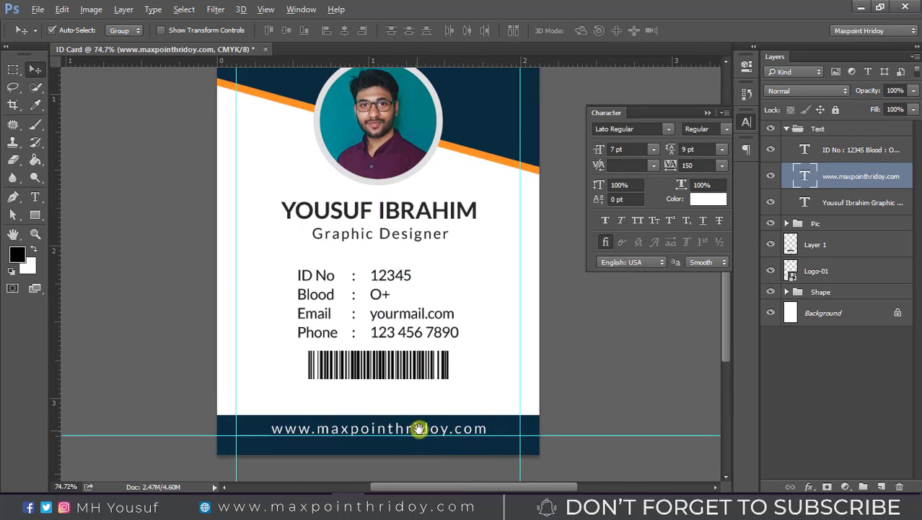
pyautogui.scroll(1, 441, 429)
pyautogui.scroll(2, 441, 429)
pyautogui.click(574, 390)
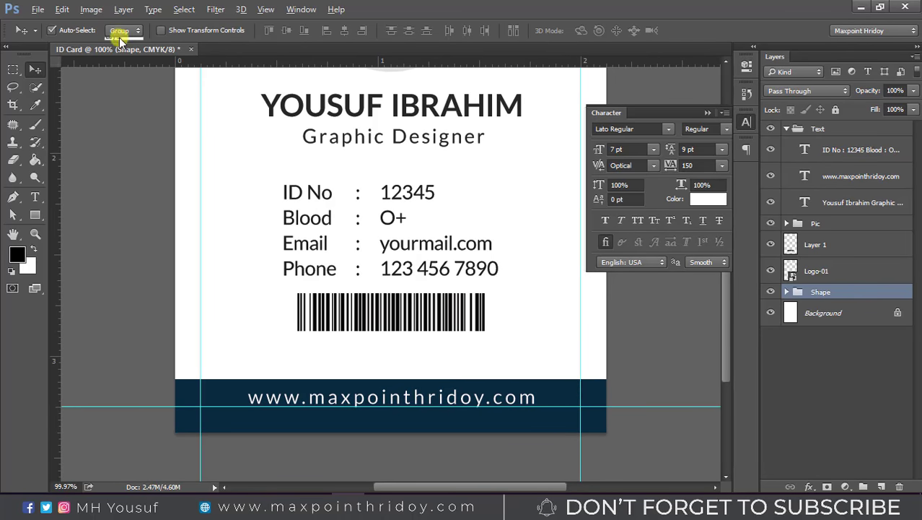
pyautogui.click(119, 49)
pyautogui.click(570, 398)
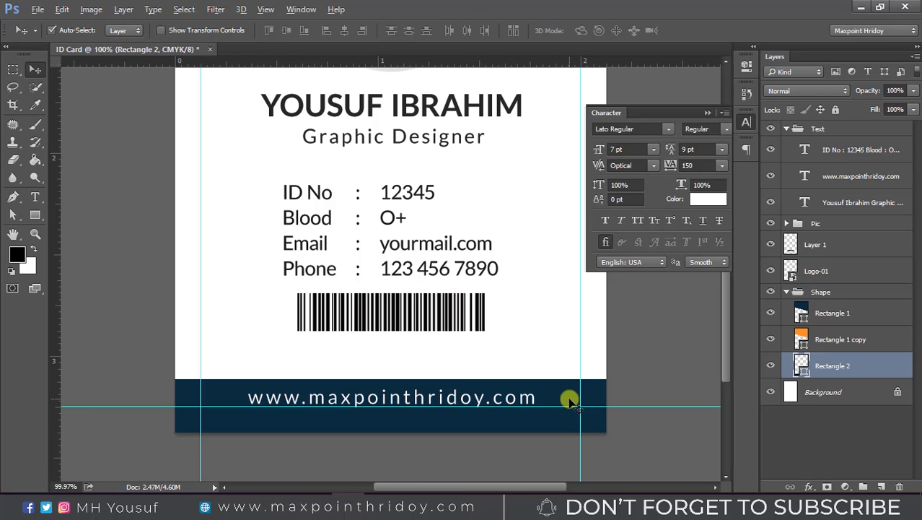
pyautogui.press('Up')
pyautogui.press('Up')
pyautogui.press('Up')
pyautogui.press('Up')
pyautogui.press('Up')
pyautogui.press('Up')
pyautogui.press('Up')
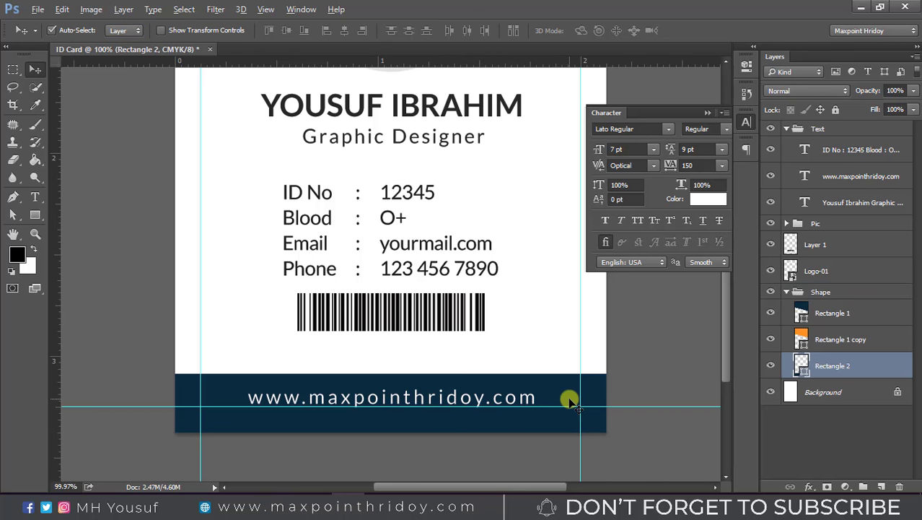
pyautogui.press('Down')
pyautogui.press('Down')
pyautogui.press('Down')
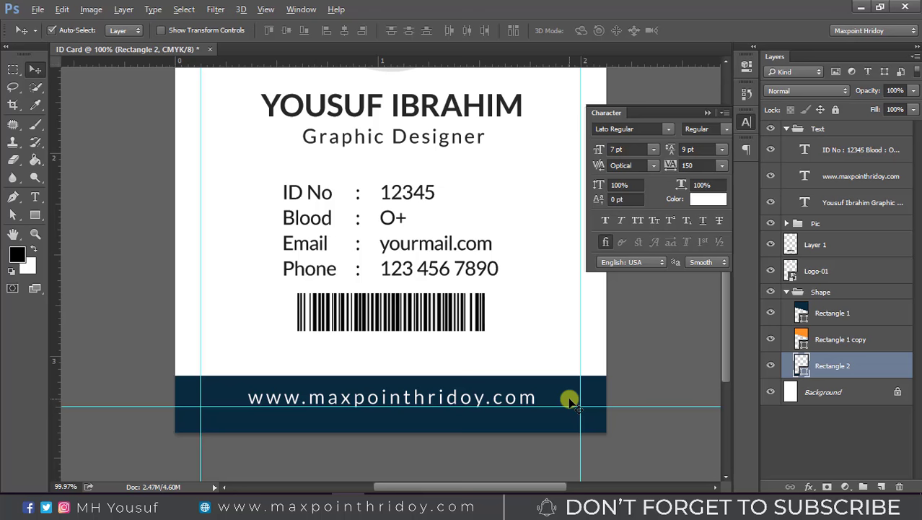
pyautogui.press('Down')
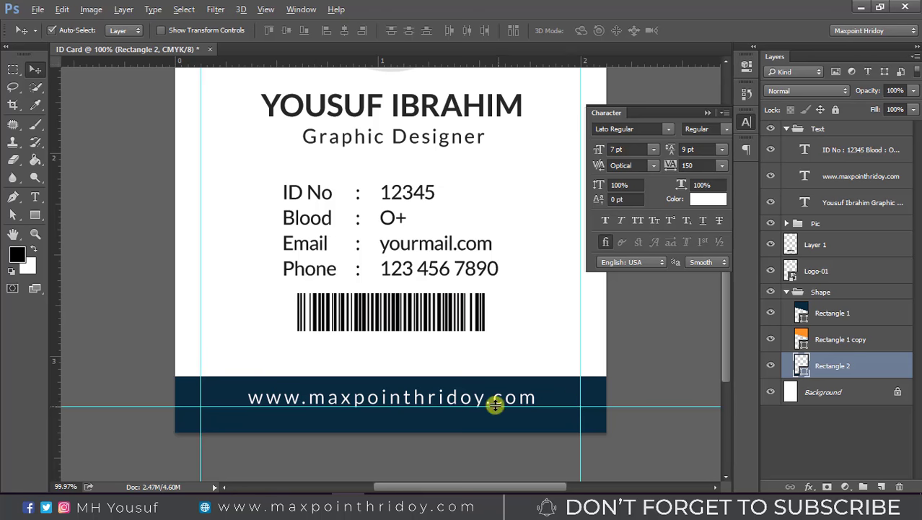
pyautogui.moveTo(501, 379)
pyautogui.mouseDown()
pyautogui.moveTo(465, 380)
pyautogui.moveTo(531, 313)
pyautogui.mouseUp()
# - Shift the name, ID details and barcode together to a lower position on the card
pyautogui.click(531, 313)
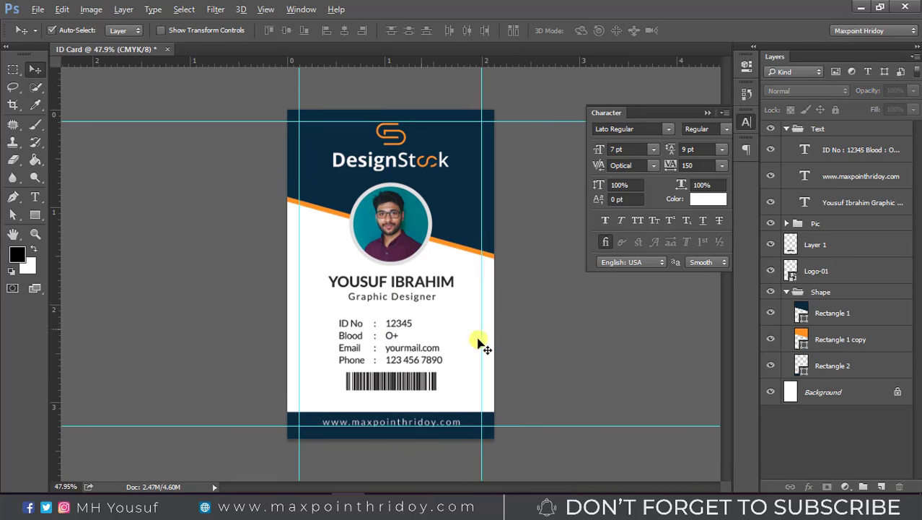
pyautogui.moveTo(478, 276); pyautogui.dragTo(326, 395)
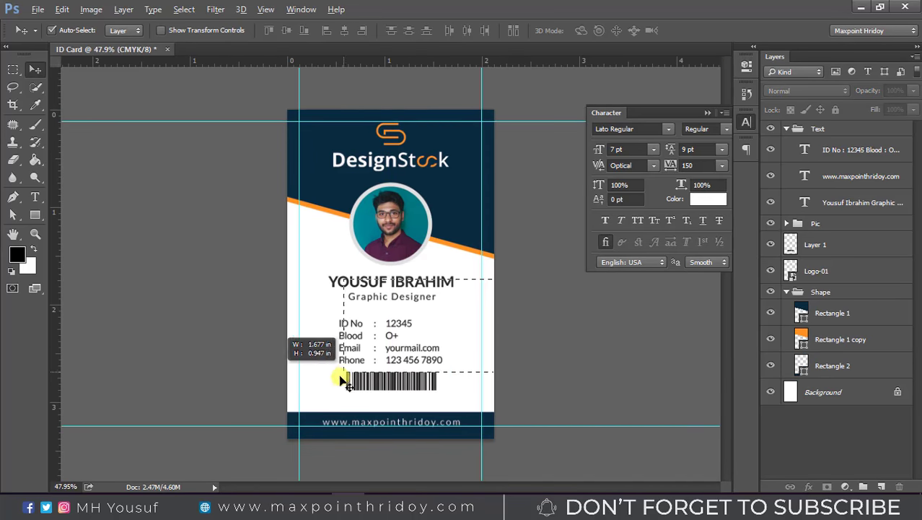
pyautogui.hotkey('shift', 'Down')
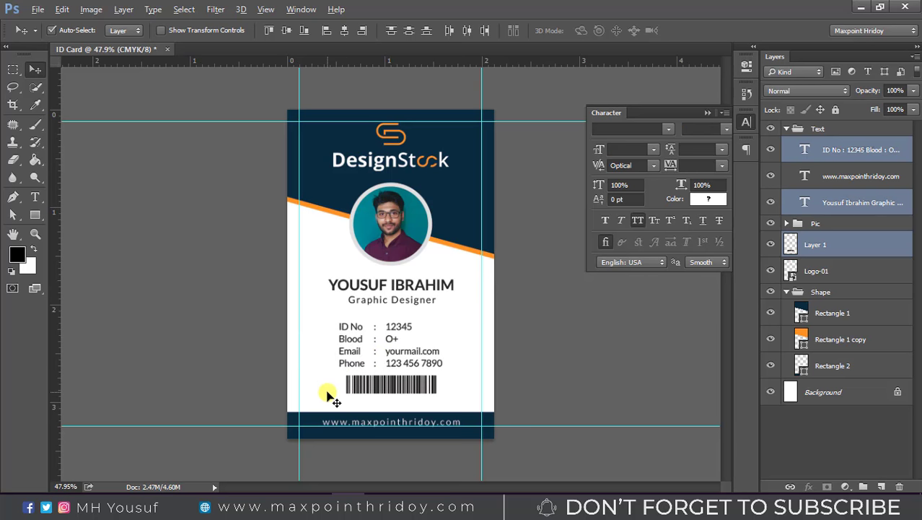
pyautogui.hotkey('shift', 'Down')
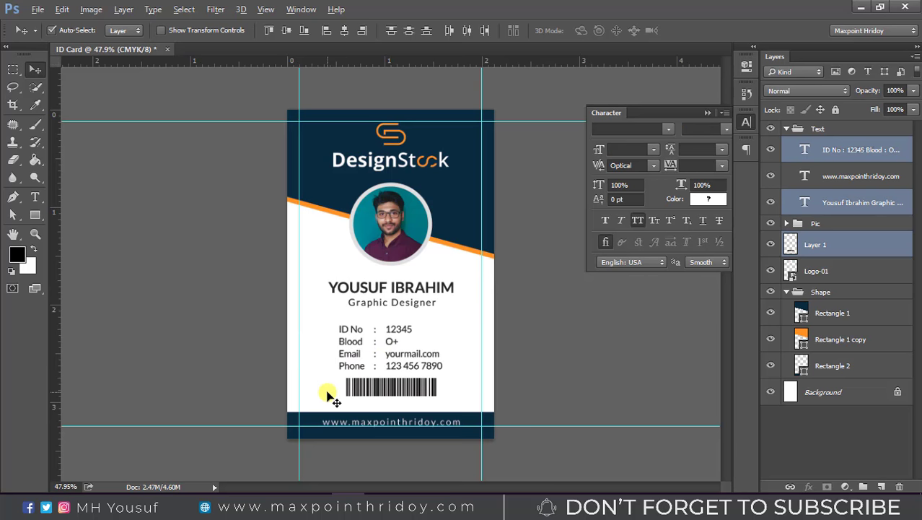
pyautogui.hotkey('shift', 'Up')
pyautogui.press('Up')
pyautogui.press('Up')
pyautogui.press('Up')
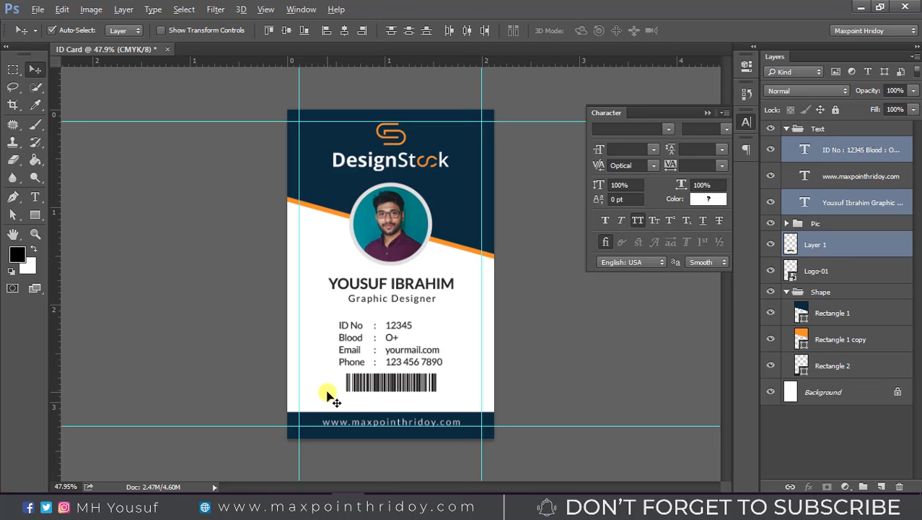
pyautogui.press('Up')
pyautogui.press('Up')
pyautogui.press('Up')
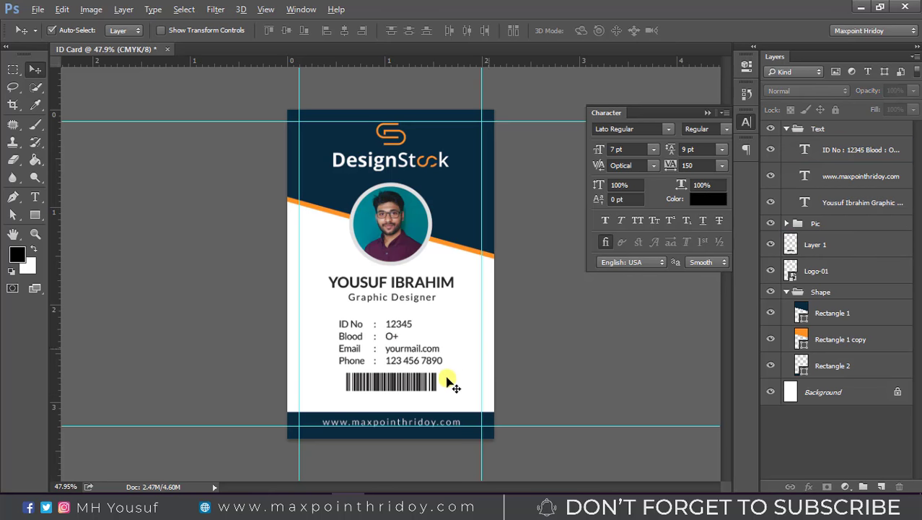
# - Move the ID details and barcode slightly lower beneath the name
pyautogui.click(406, 386)
pyautogui.press('Down')
pyautogui.press('Down')
pyautogui.press('Down')
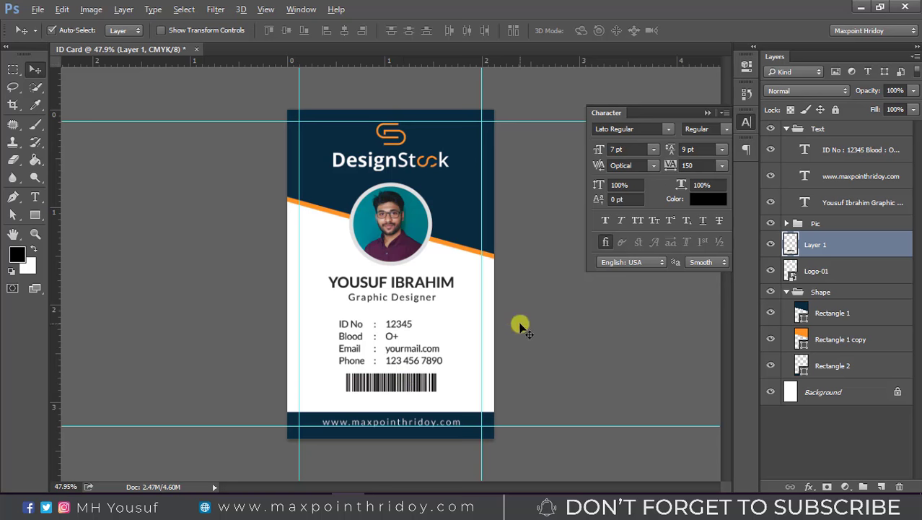
pyautogui.moveTo(518, 317); pyautogui.dragTo(345, 389)
pyautogui.press('Down')
pyautogui.press('Down')
pyautogui.press('Down')
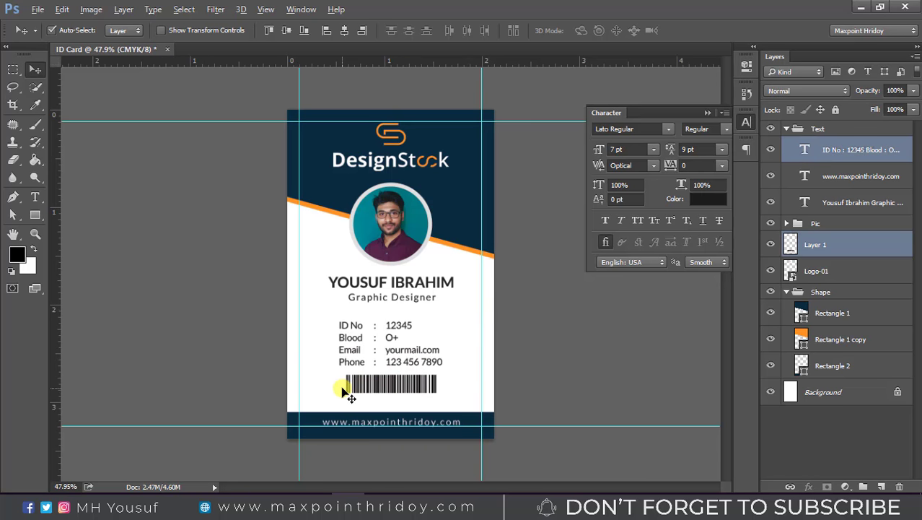
pyautogui.press('Down')
pyautogui.press('Down')
pyautogui.press('Down')
pyautogui.press('Down')
pyautogui.press('Down')
pyautogui.press('Down')
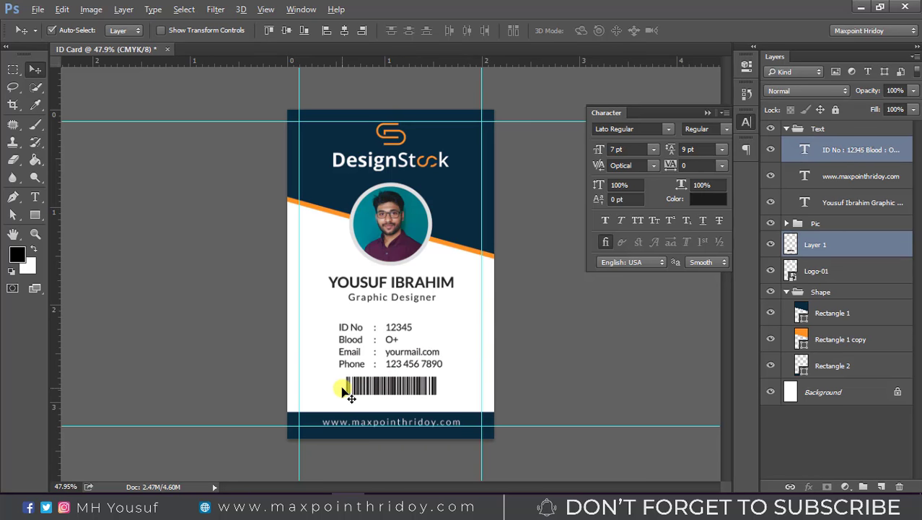
pyautogui.press('Down')
pyautogui.press('Down')
pyautogui.press('Up')
pyautogui.press('Up')
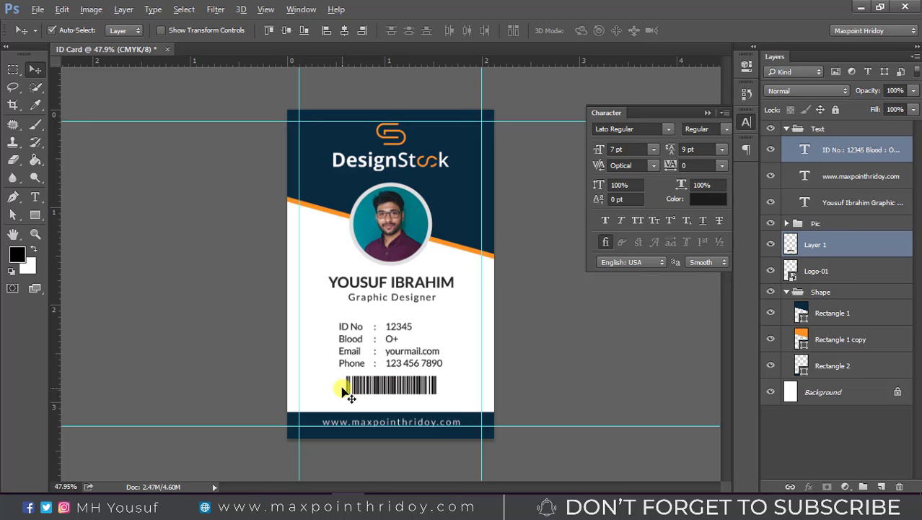
# - Centre the name, details and barcode horizontally on the card
pyautogui.moveTo(505, 274); pyautogui.dragTo(348, 398)
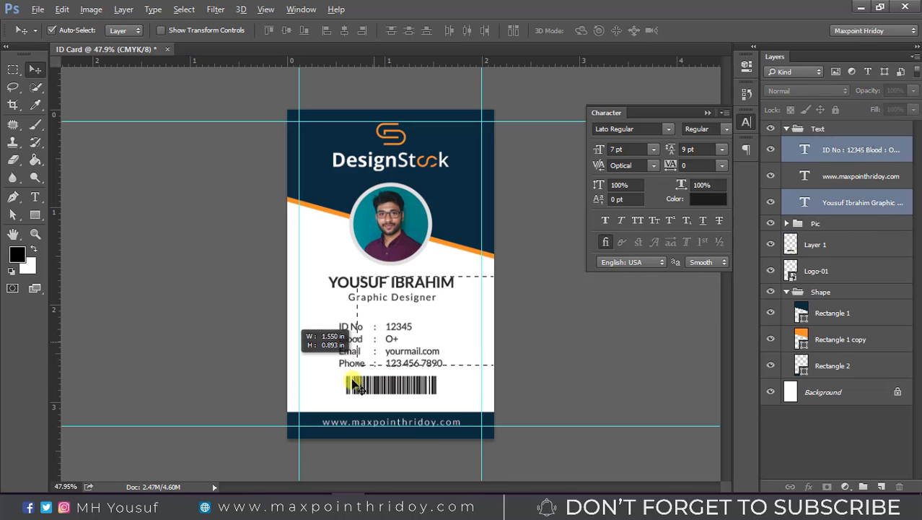
pyautogui.press('ctrl')
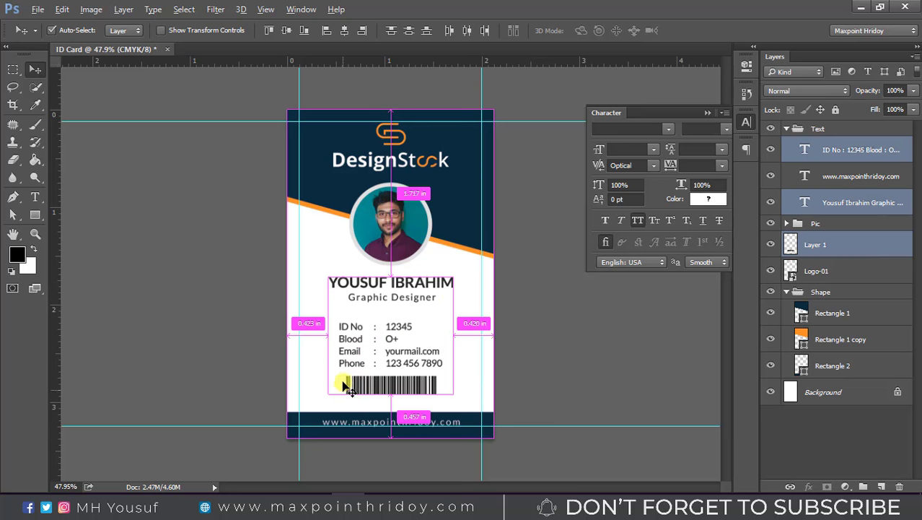
pyautogui.hotkey('ctrl', 'a')
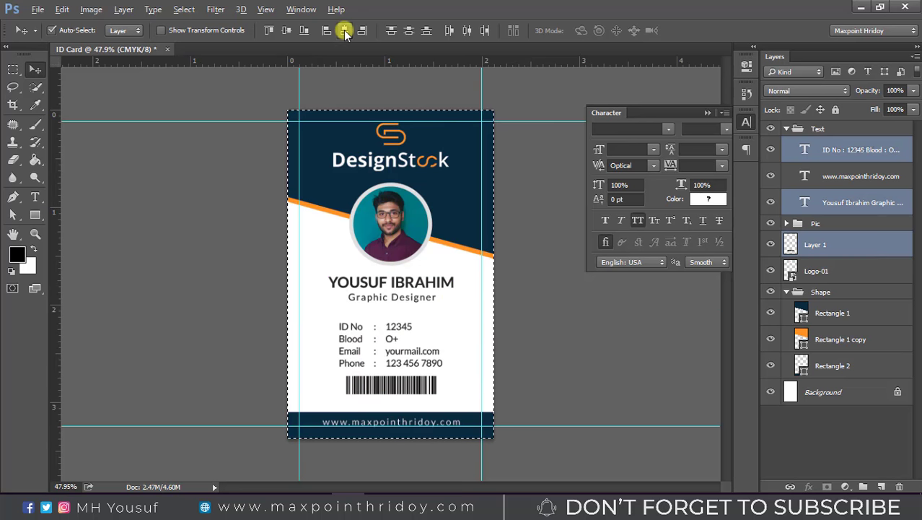
pyautogui.click(345, 32)
pyautogui.hotkey('ctrl', 'd')
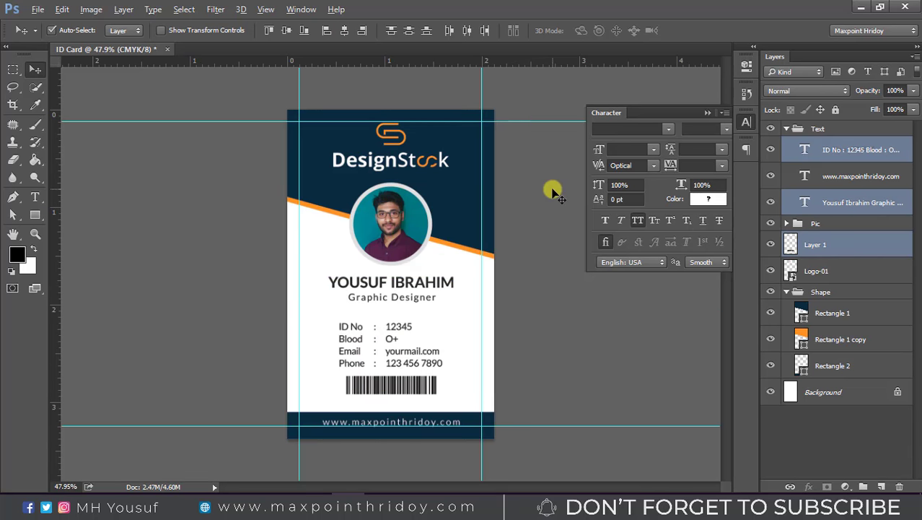
# - View the card at 100%, hide the guides, and open ID Card Mockup from the ID Card Design folder
pyautogui.moveTo(508, 229); pyautogui.dragTo(481, 225)
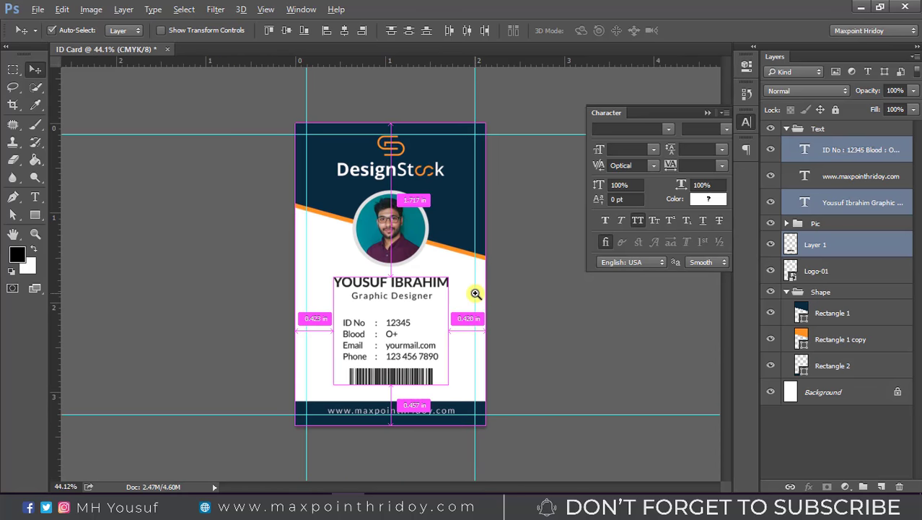
pyautogui.hotkey('ctrl', '1')
pyautogui.scroll(-3, 475, 293)
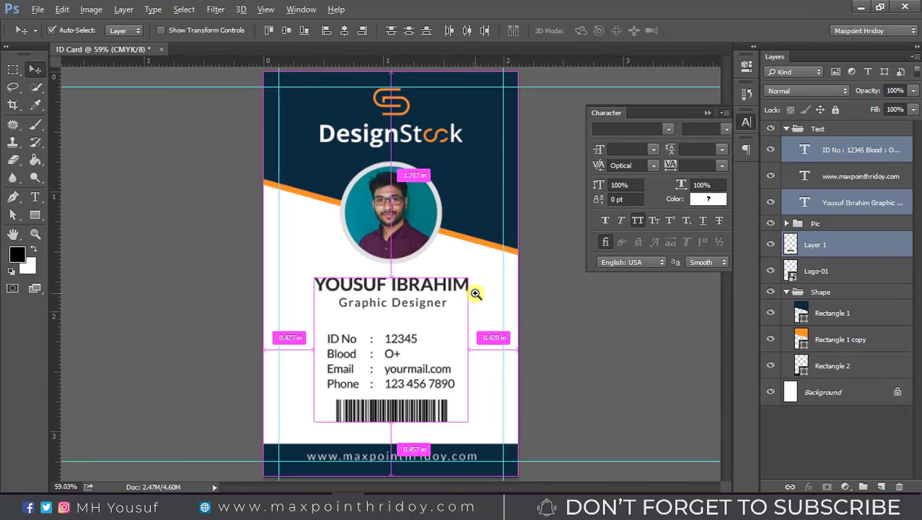
pyautogui.click(706, 112)
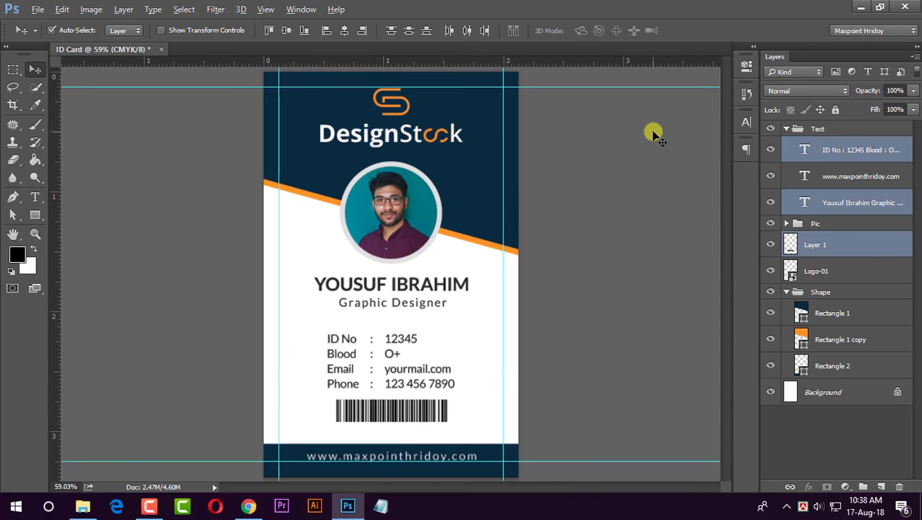
pyautogui.hotkey('ctrl', 'h')
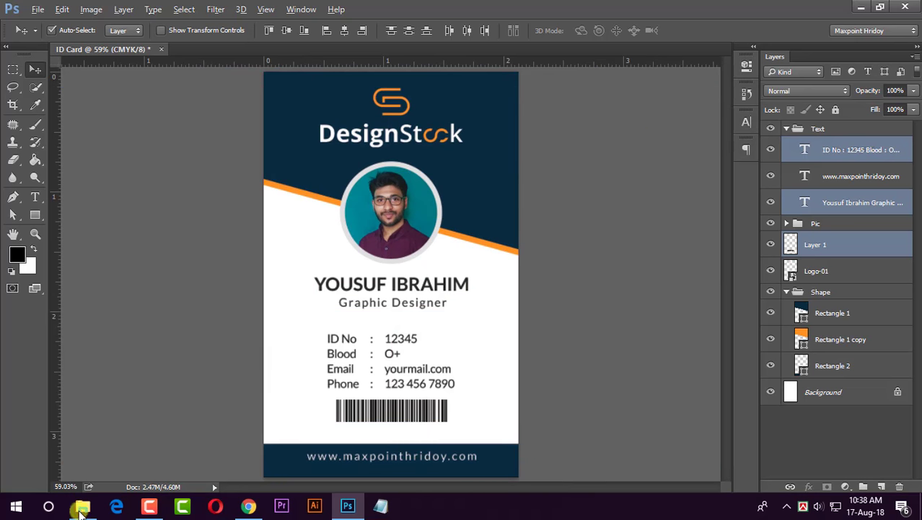
pyautogui.click(81, 509)
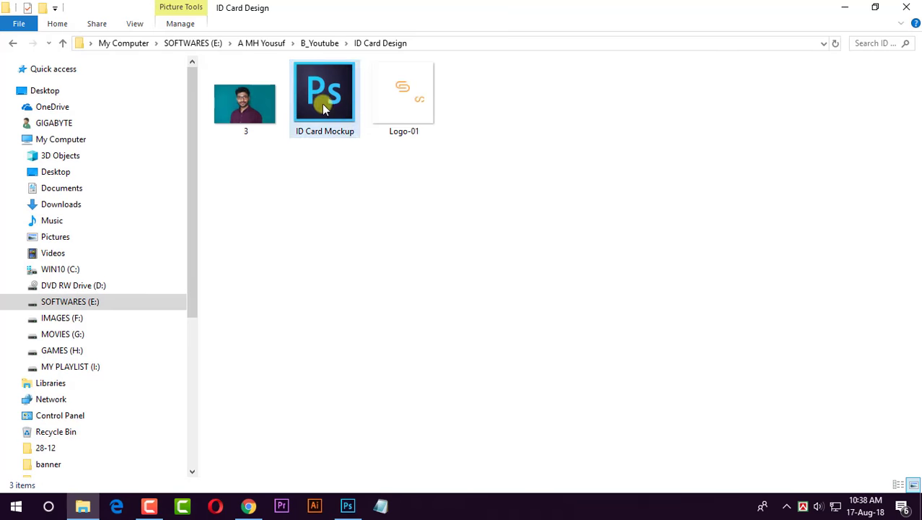
pyautogui.moveTo(325, 98)
pyautogui.mouseDown()
pyautogui.moveTo(339, 511)
pyautogui.moveTo(448, 7)
pyautogui.mouseUp()
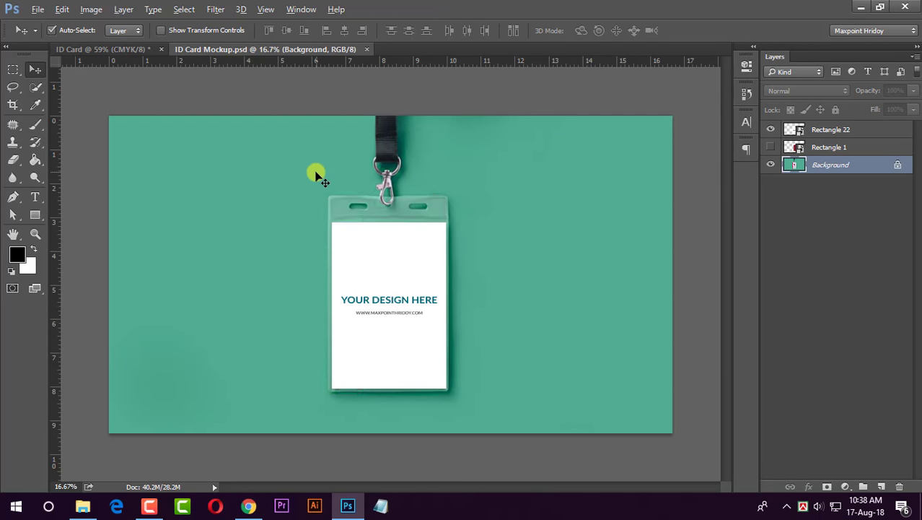
# - Select the whole ID card and Copy Merged, then return to the ID Card Mockup document
pyautogui.click(72, 50)
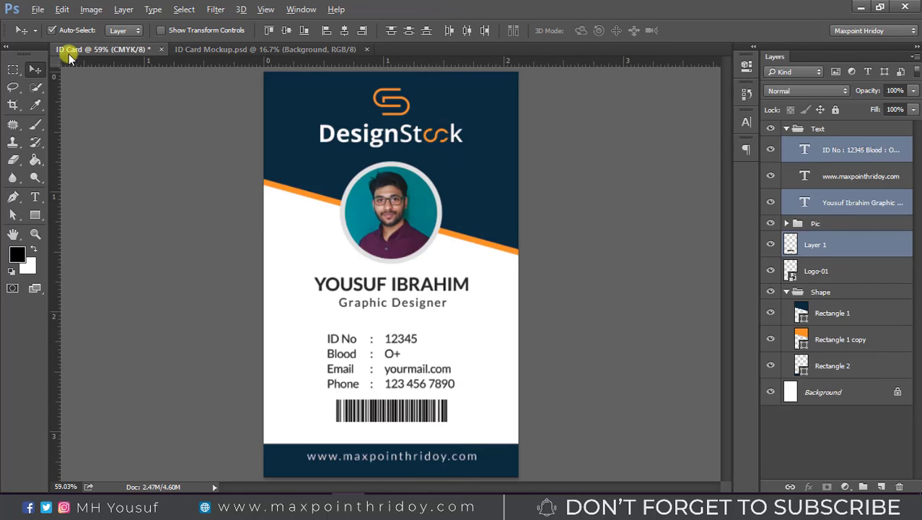
pyautogui.click(11, 69)
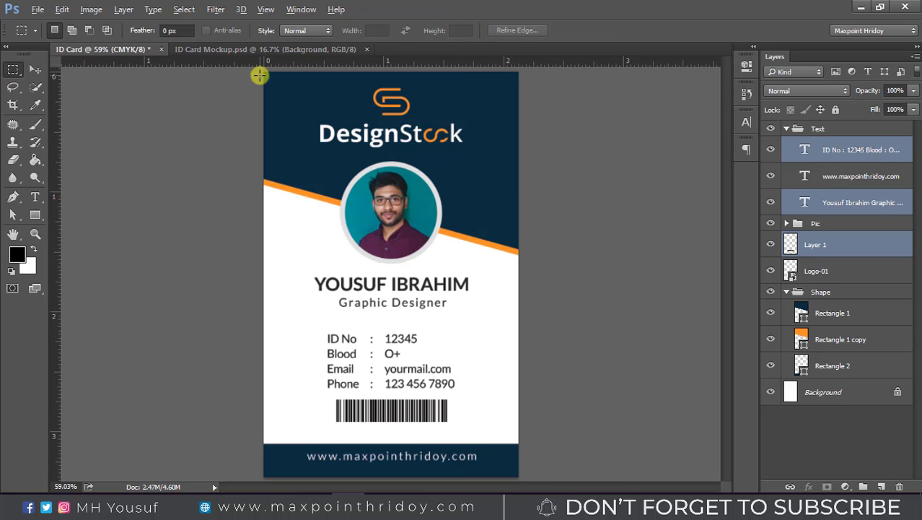
pyautogui.moveTo(257, 69); pyautogui.dragTo(601, 495)
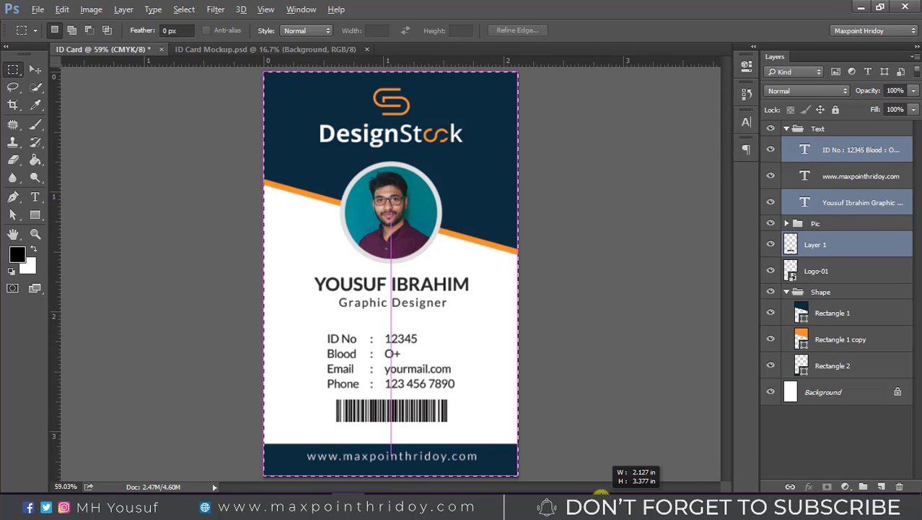
pyautogui.click(62, 9)
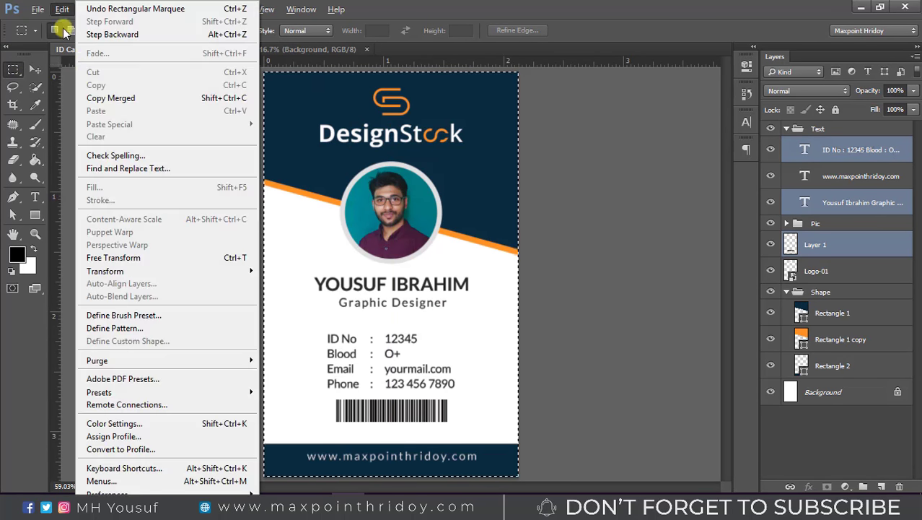
pyautogui.click(99, 98)
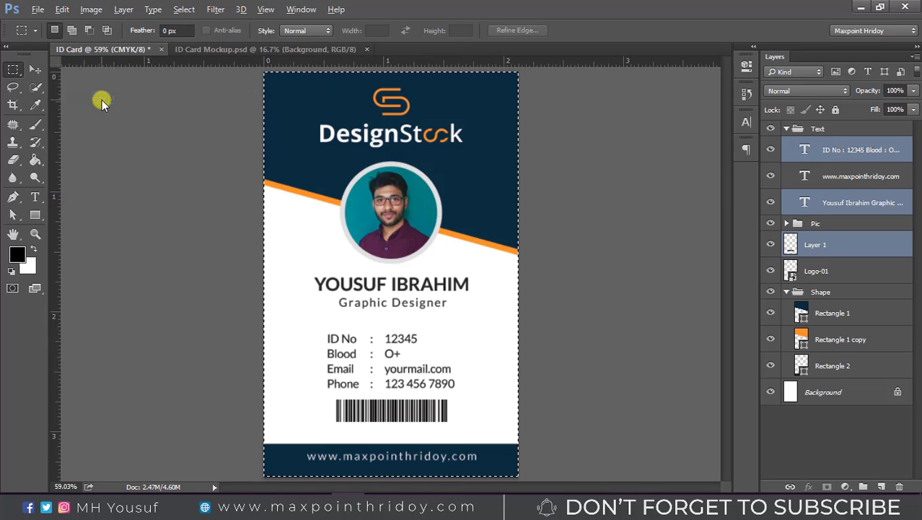
pyautogui.click(311, 50)
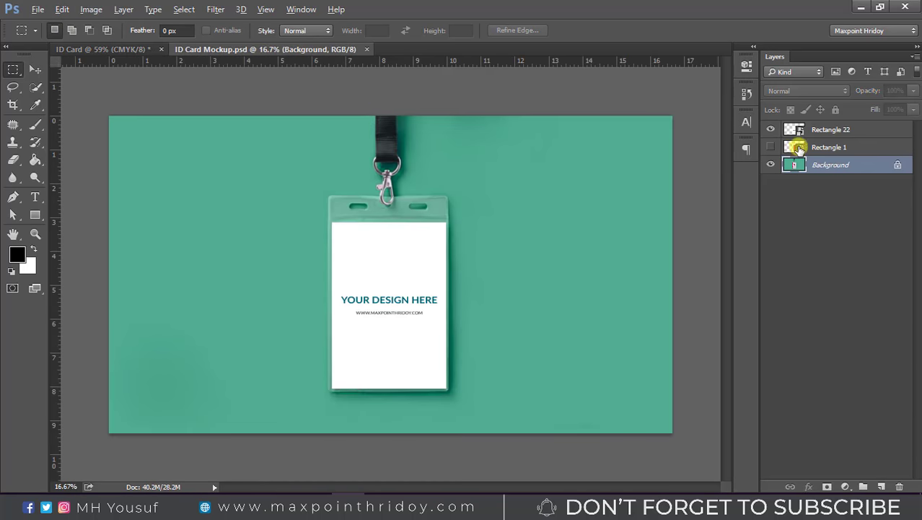
# - Paste the card design into the Rectangle 22 smart object and scale it to cover the placeholder
pyautogui.doubleClick(796, 133)
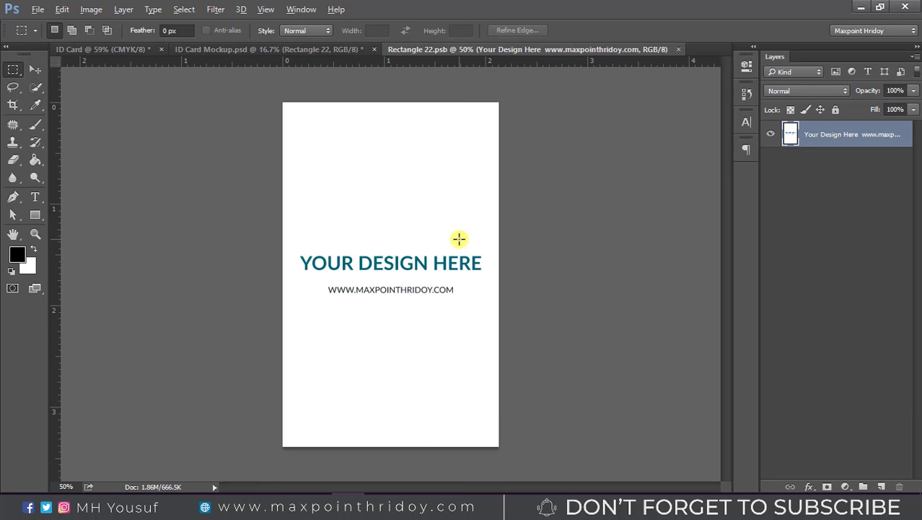
pyautogui.click(62, 10)
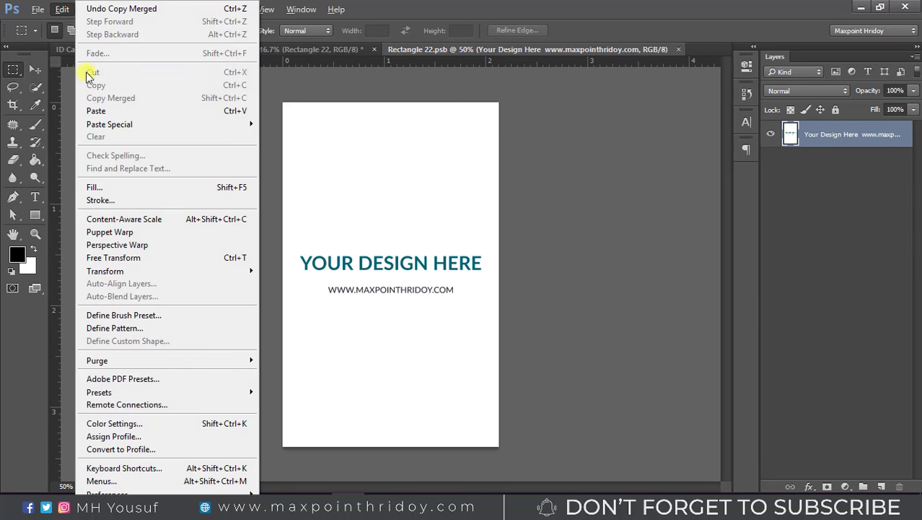
pyautogui.click(97, 109)
pyautogui.hotkey('ctrl', 't')
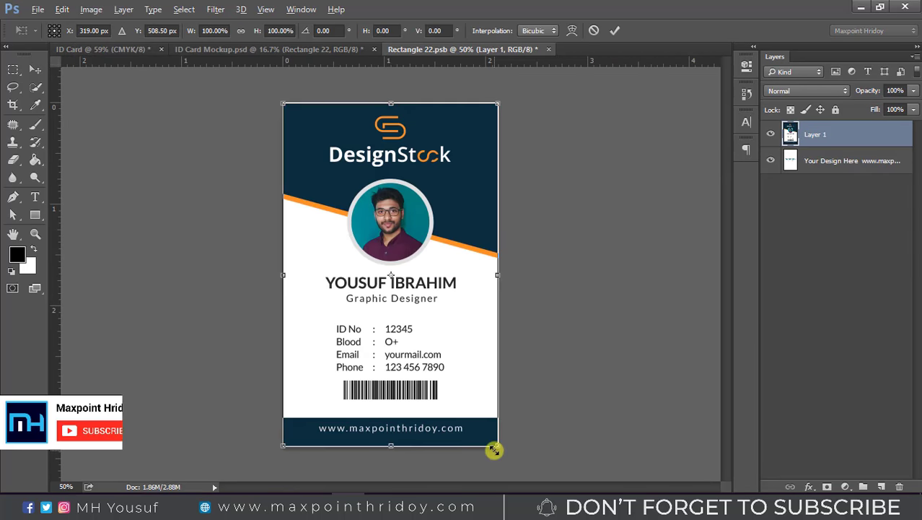
pyautogui.moveTo(498, 446); pyautogui.dragTo(500, 448)
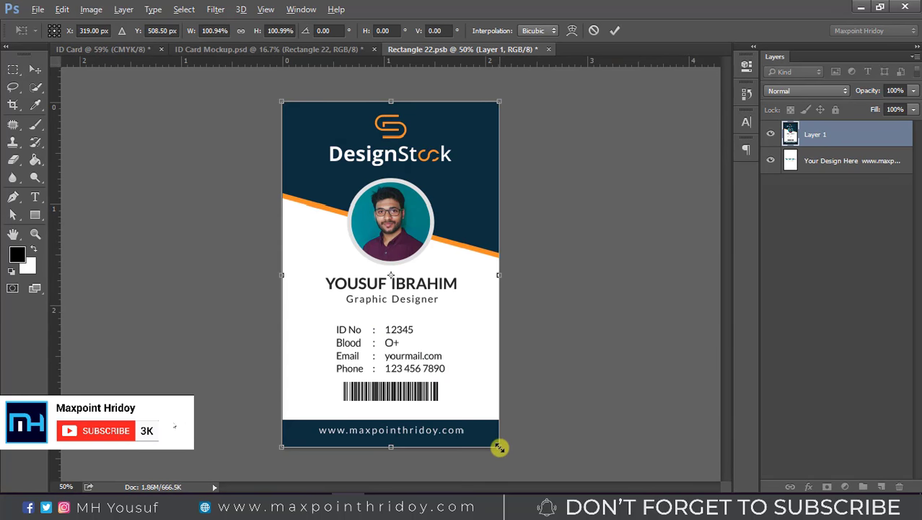
pyautogui.click(614, 30)
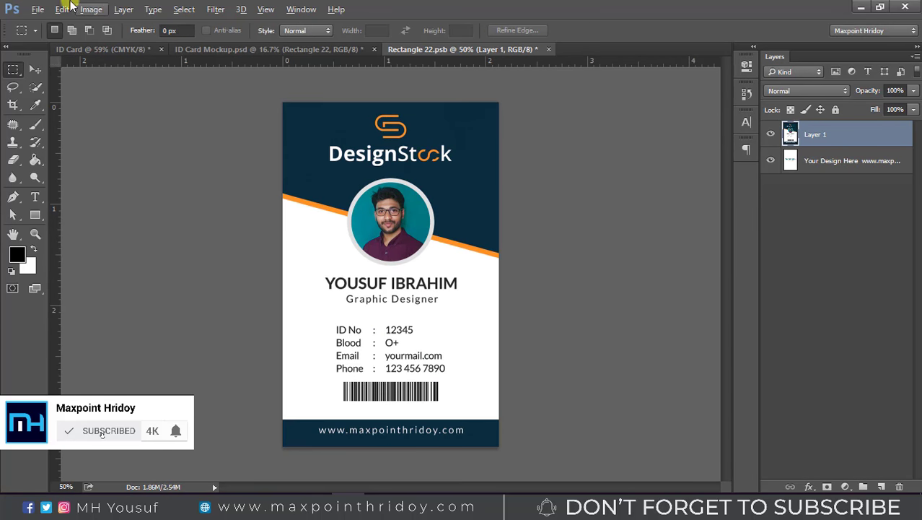
# - Save the smart object and view the updated badge in the mockup
pyautogui.click(37, 9)
pyautogui.click(48, 145)
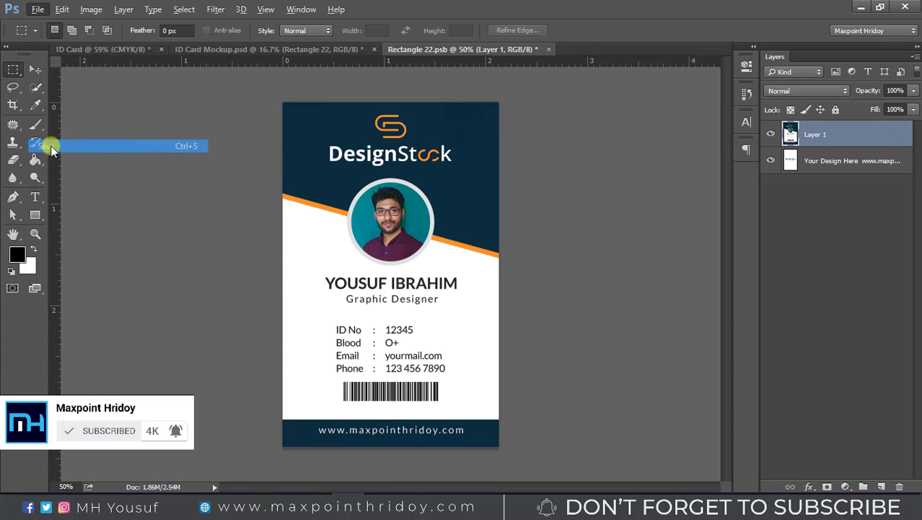
pyautogui.click(226, 49)
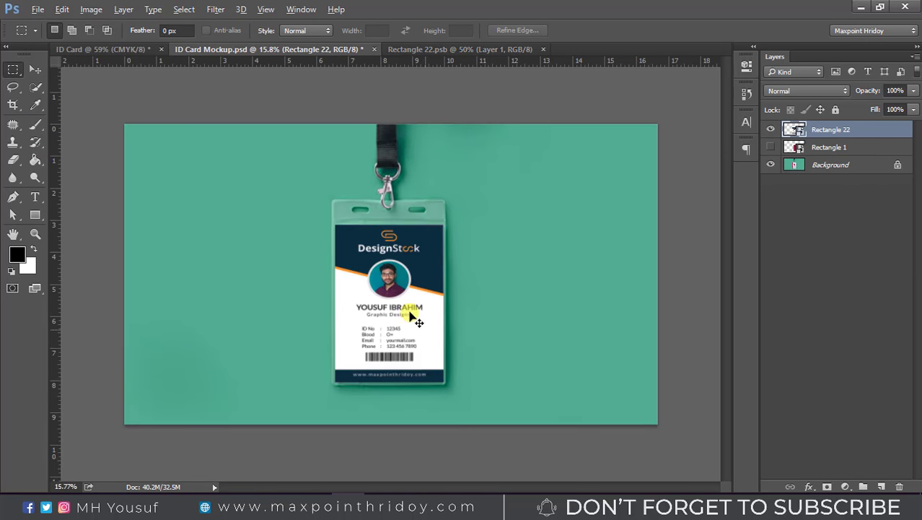